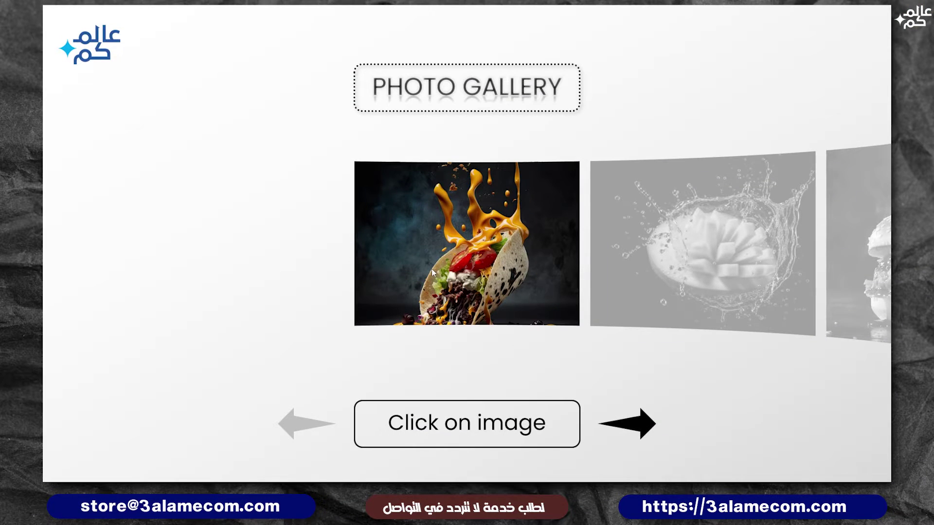
Step: Open and close the taco detail slide, then advance the carousel to the mango and burger
left_click(432, 269)
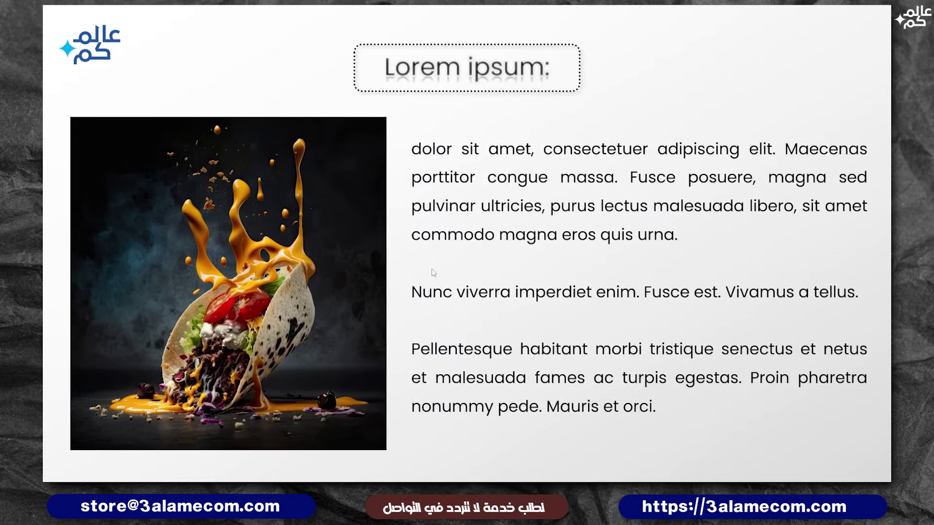
left_click(324, 251)
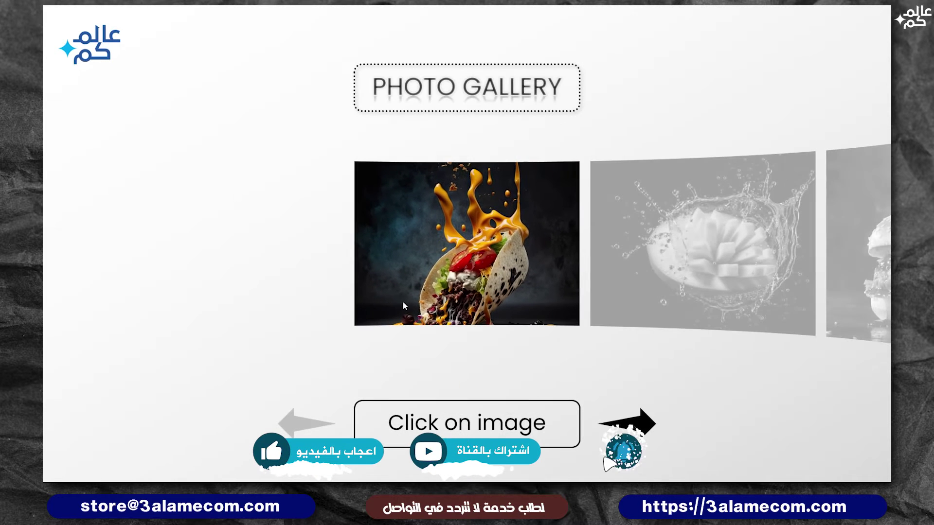
left_click(643, 428)
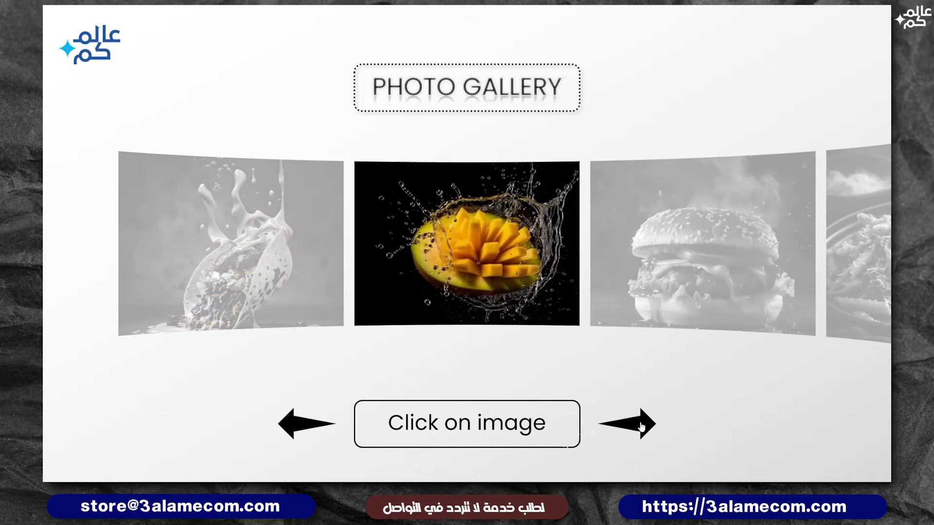
left_click(641, 426)
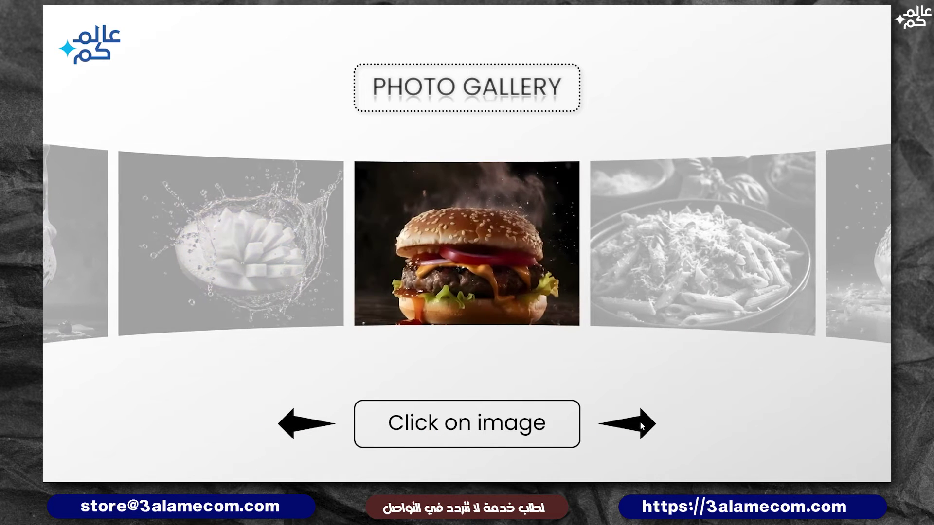
Step: Advance to the pasta and bread roll, then open and close the bread roll's detail slide
left_click(640, 428)
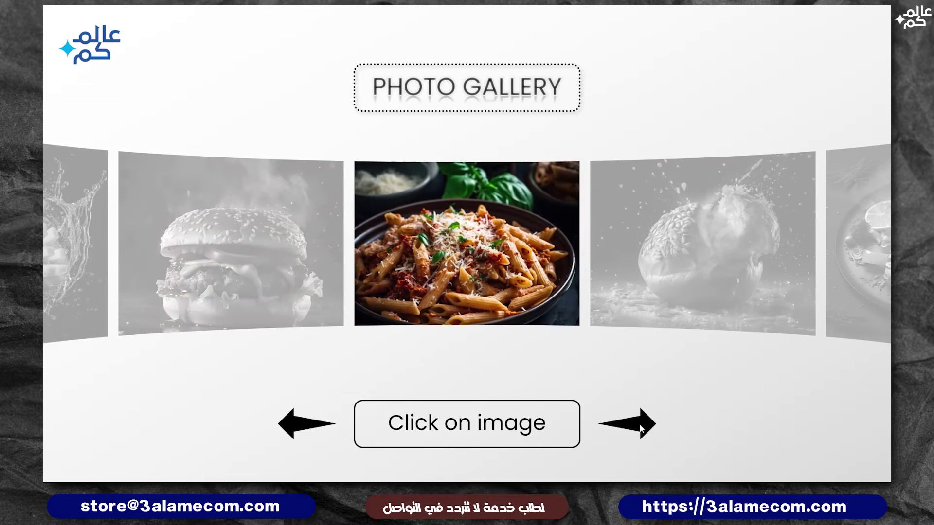
left_click(643, 428)
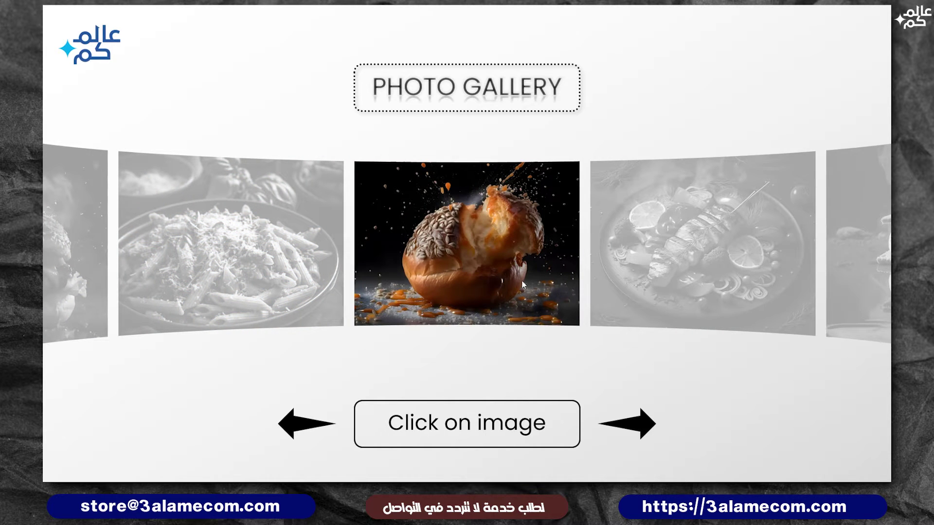
left_click(523, 285)
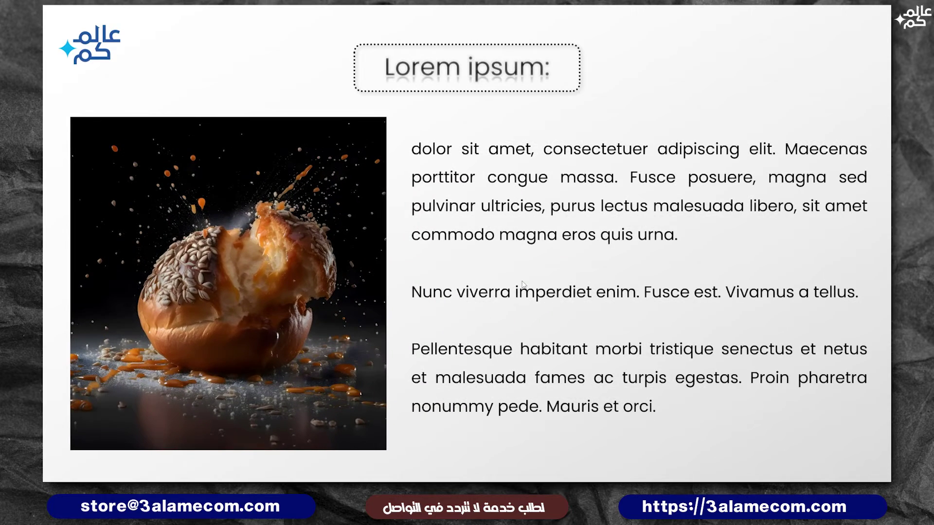
left_click(321, 284)
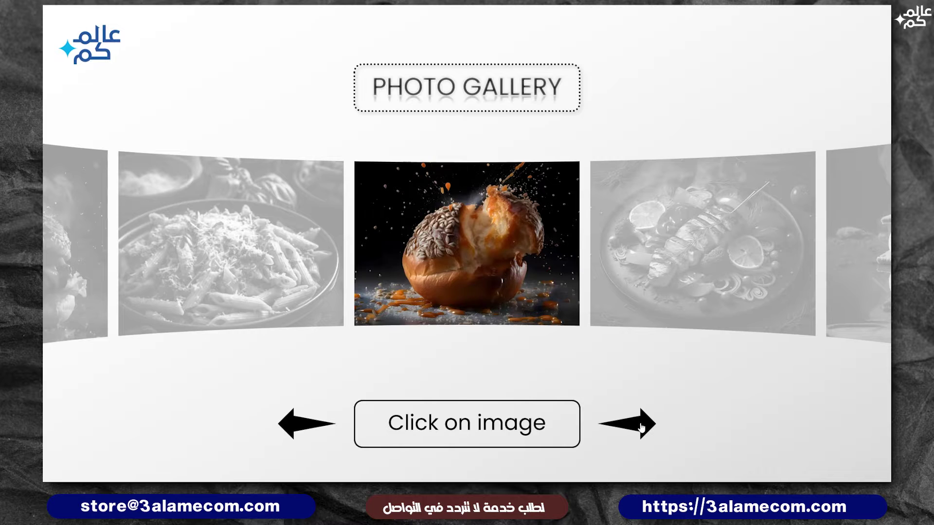
Step: Advance past the grilled salmon to the s'more, then open and close its detail slide
left_click(641, 425)
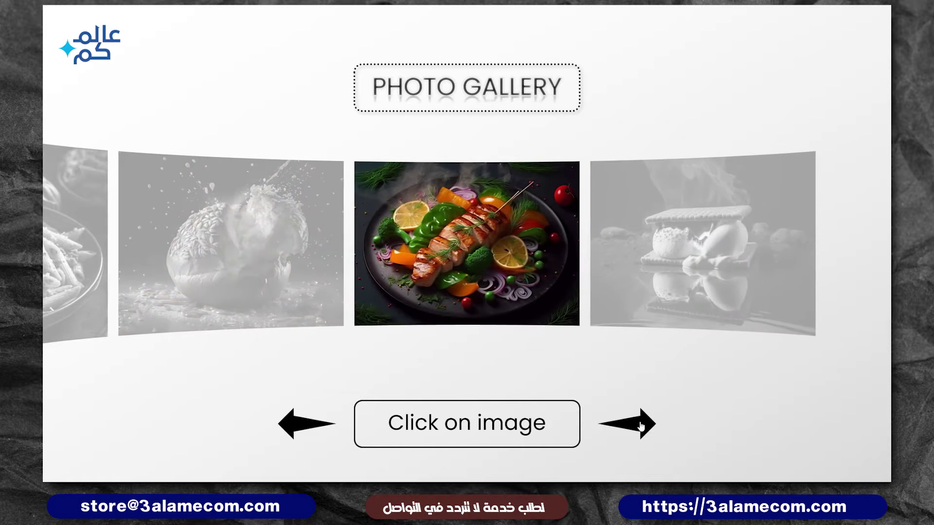
left_click(640, 426)
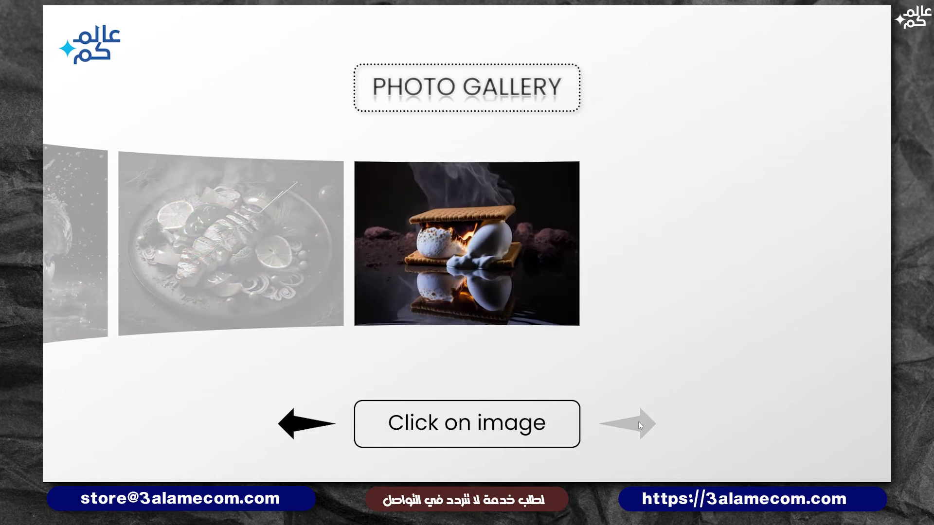
left_click(504, 277)
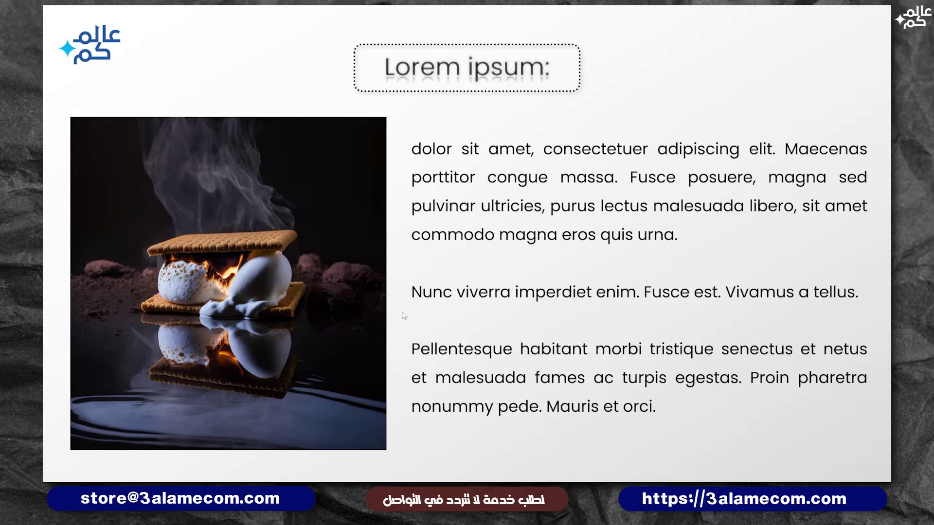
left_click(336, 343)
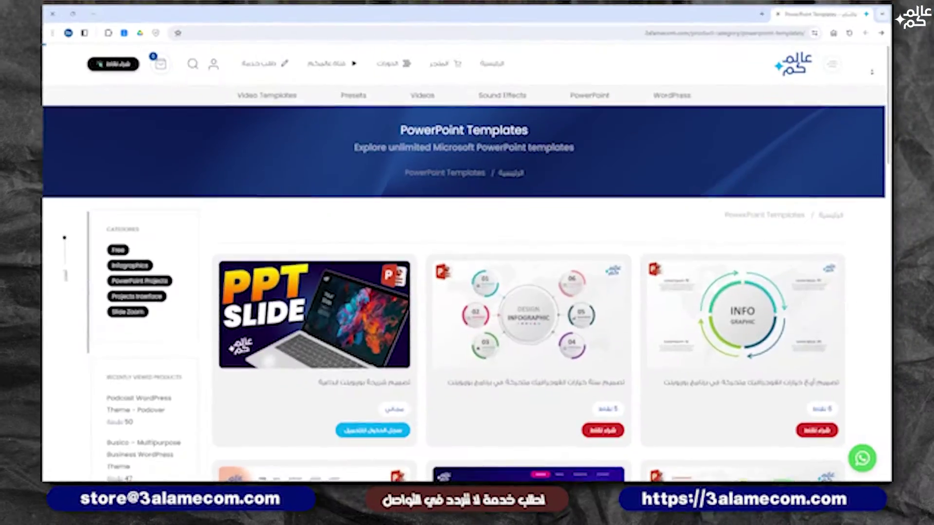
Step: Scroll down the PowerPoint Templates category page to browse further template cards
scroll(872, 72, "down", 1)
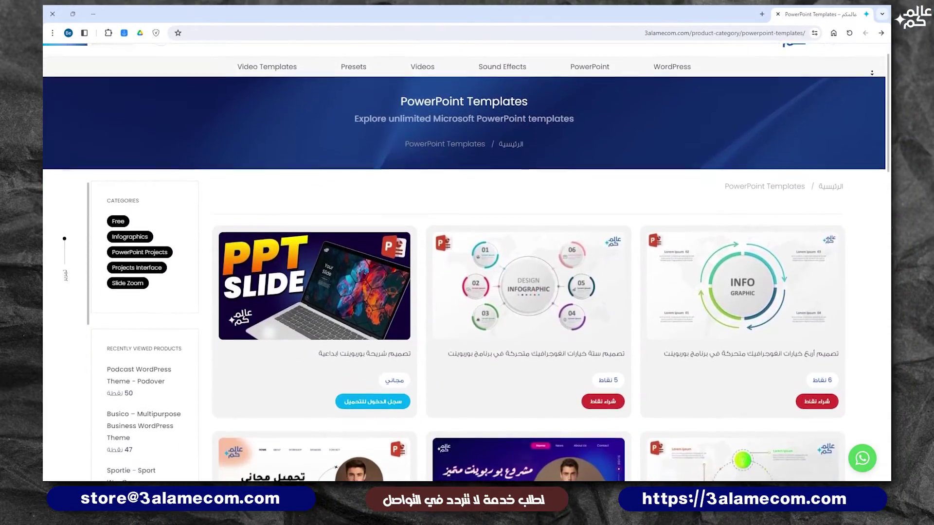
scroll(871, 72, "down", 2)
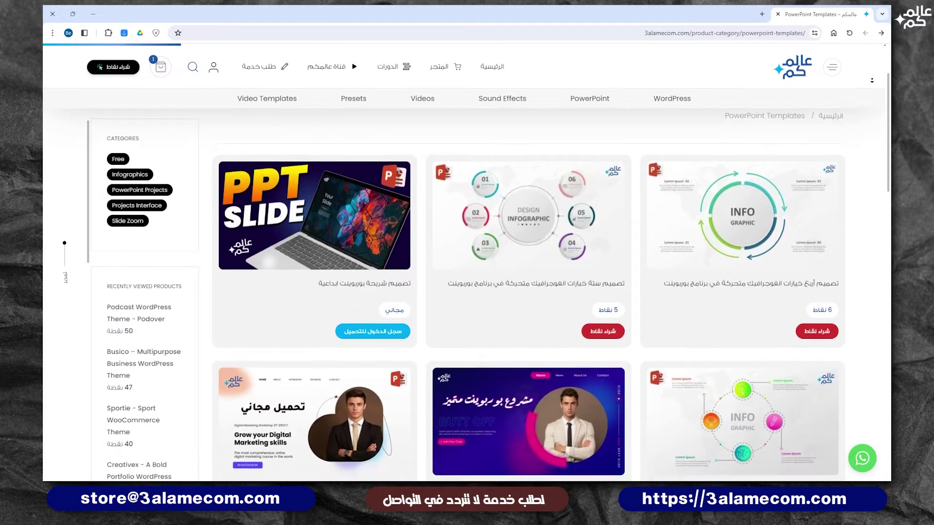
scroll(871, 80, "down", 1)
scroll(872, 83, "down", 1)
scroll(872, 87, "down", 1)
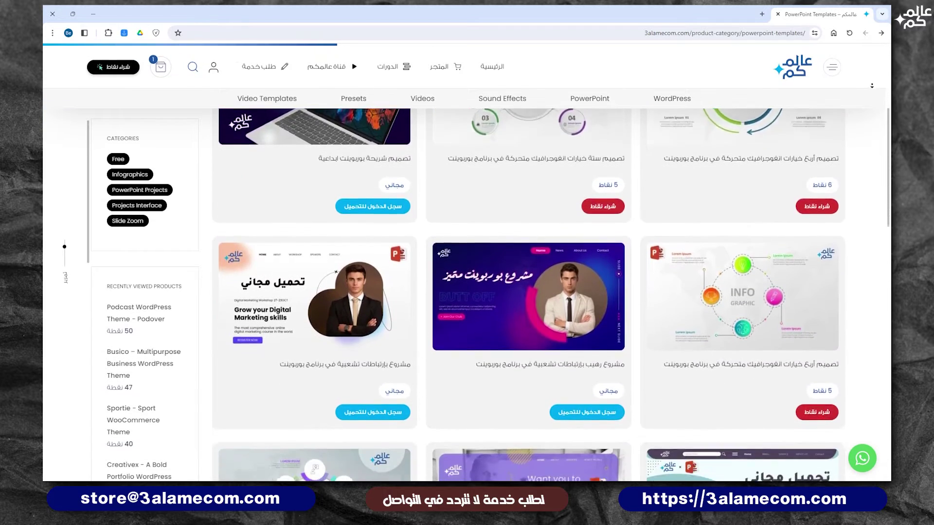
scroll(871, 90, "down", 1)
scroll(872, 91, "down", 2)
scroll(872, 90, "down", 2)
scroll(872, 89, "down", 2)
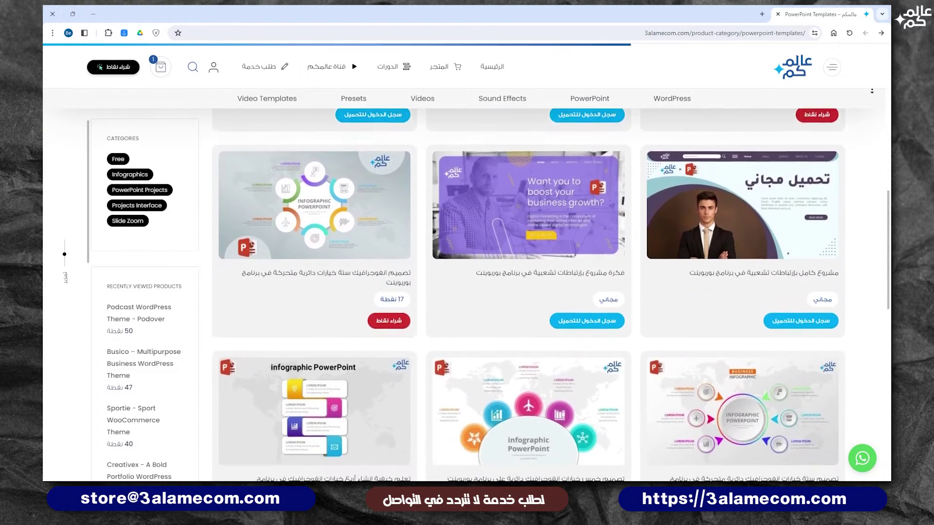
scroll(872, 88, "down", 2)
scroll(873, 88, "down", 2)
scroll(873, 88, "down", 2)
scroll(873, 88, "down", 2)
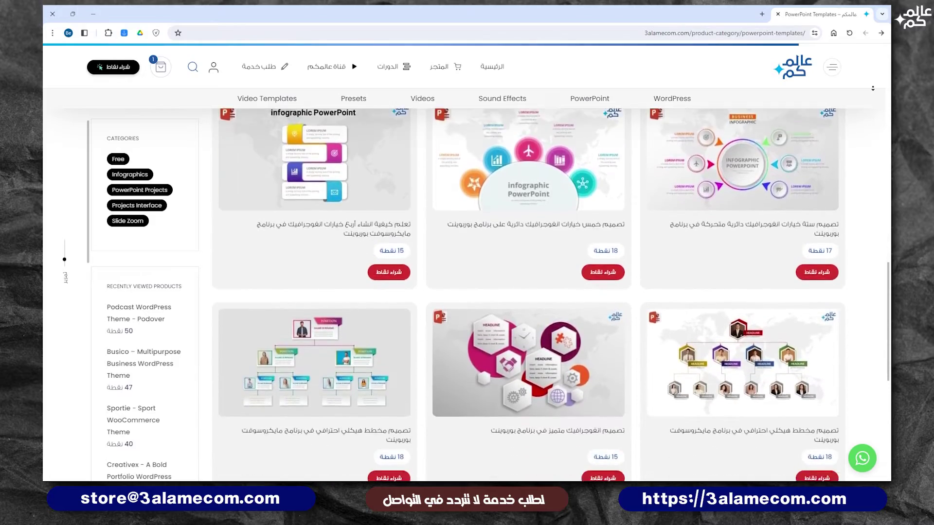
scroll(873, 88, "down", 2)
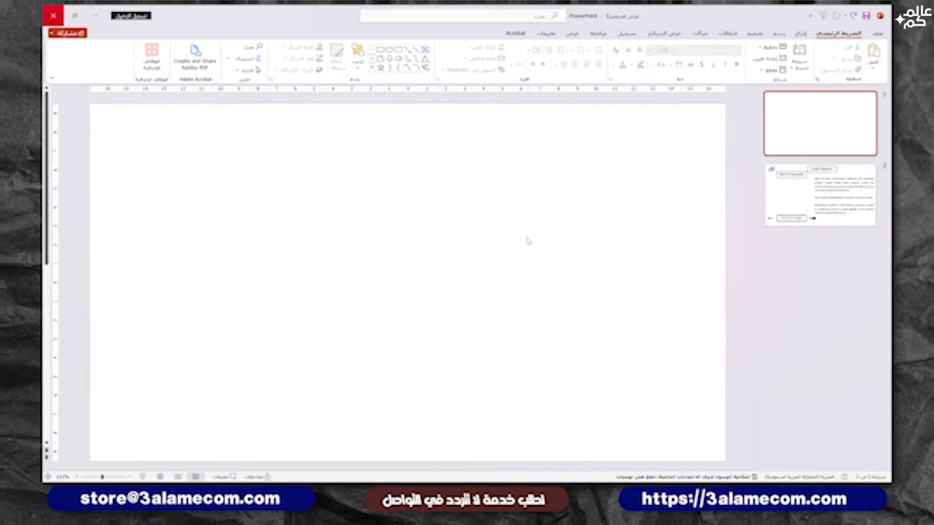
Step: Give slide 1 a light-grey 45° gradient fill background, then bring up the View tab
right_click(483, 214)
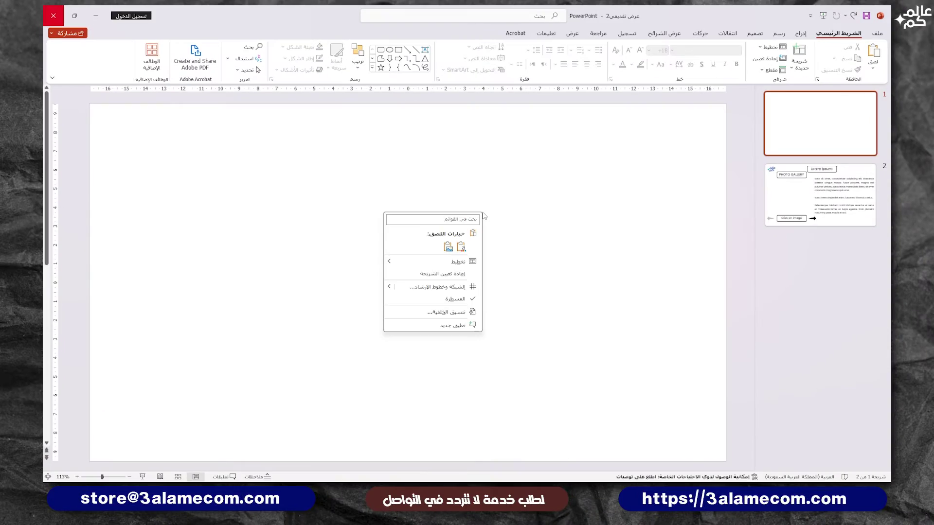
left_click(450, 312)
left_click(158, 155)
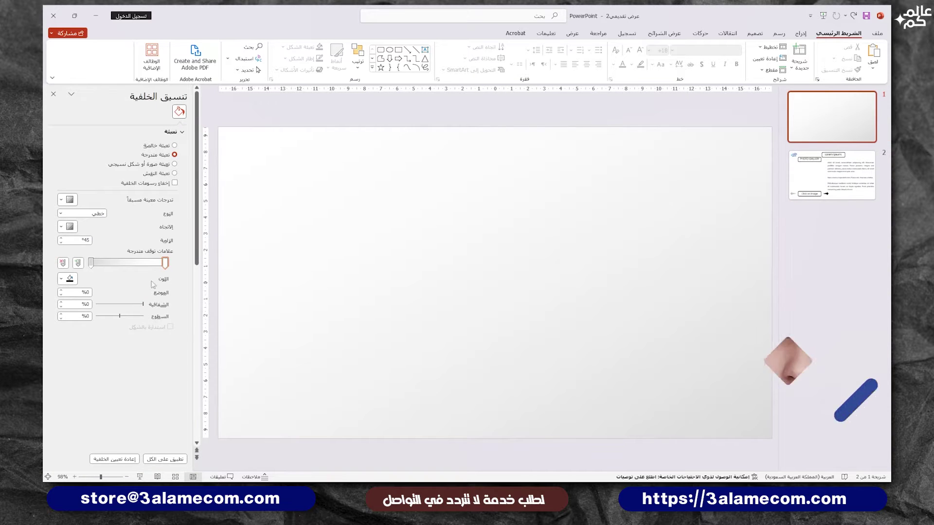
left_click(68, 278)
left_click(115, 302)
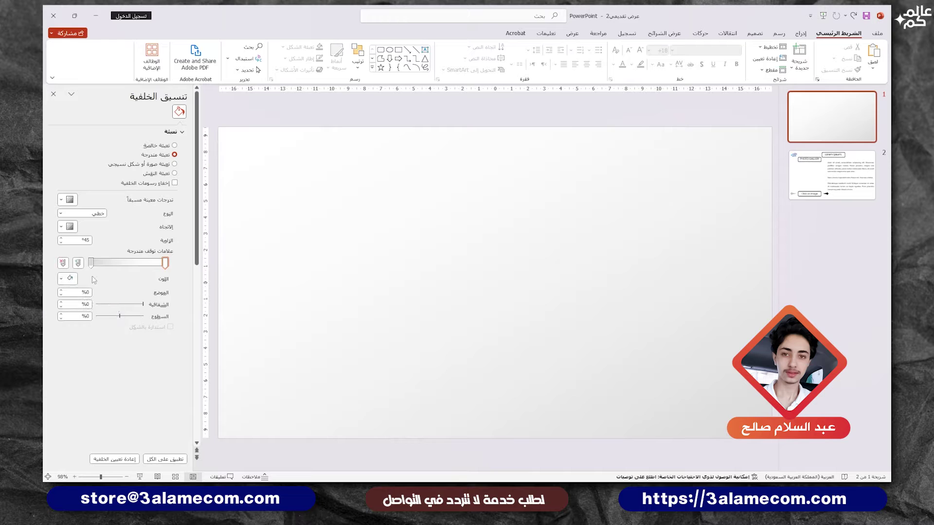
left_click(69, 278)
left_click(116, 320)
left_click(67, 226)
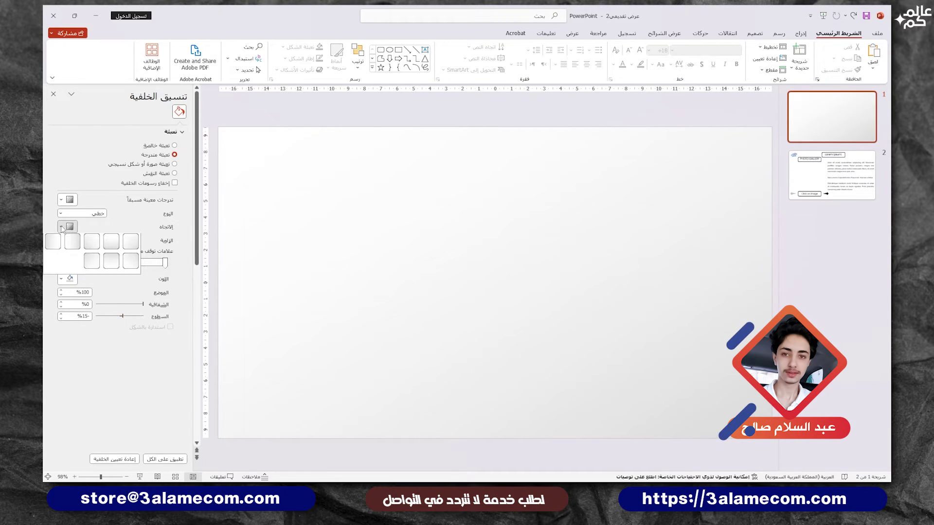
left_click(135, 249)
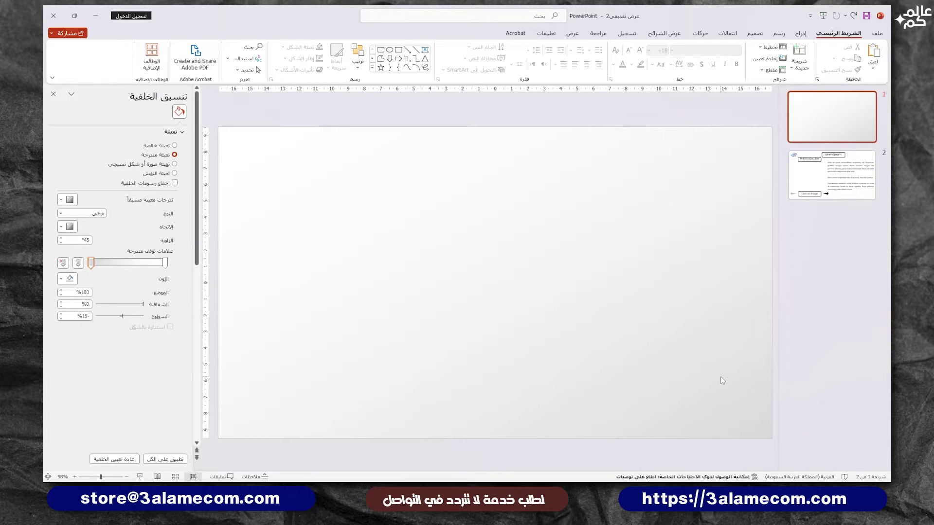
left_click(54, 94)
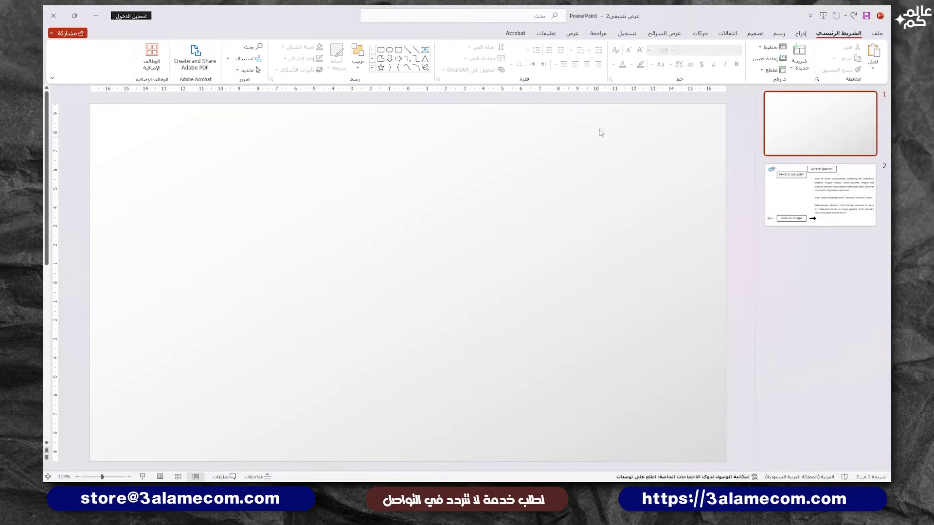
left_click(574, 34)
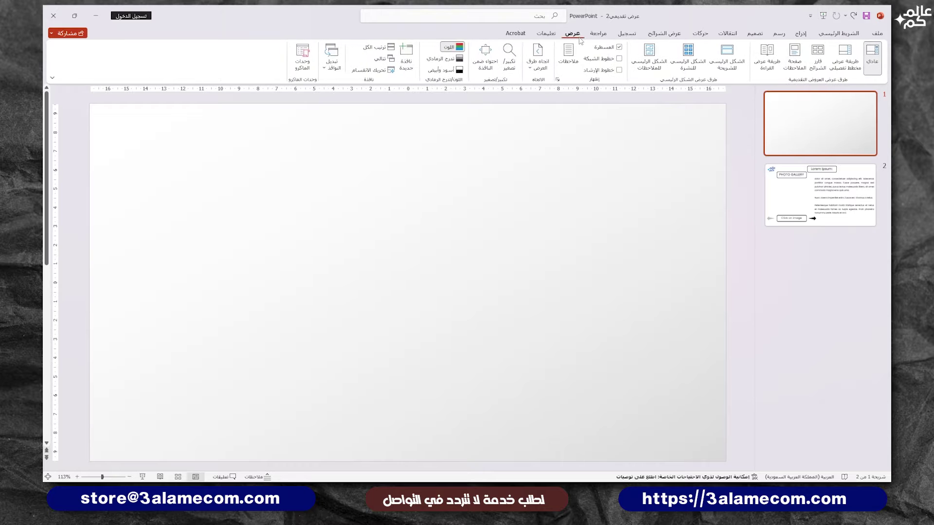
Step: In Slide Master, delete the three footer placeholders from the blank layout
left_click(727, 60)
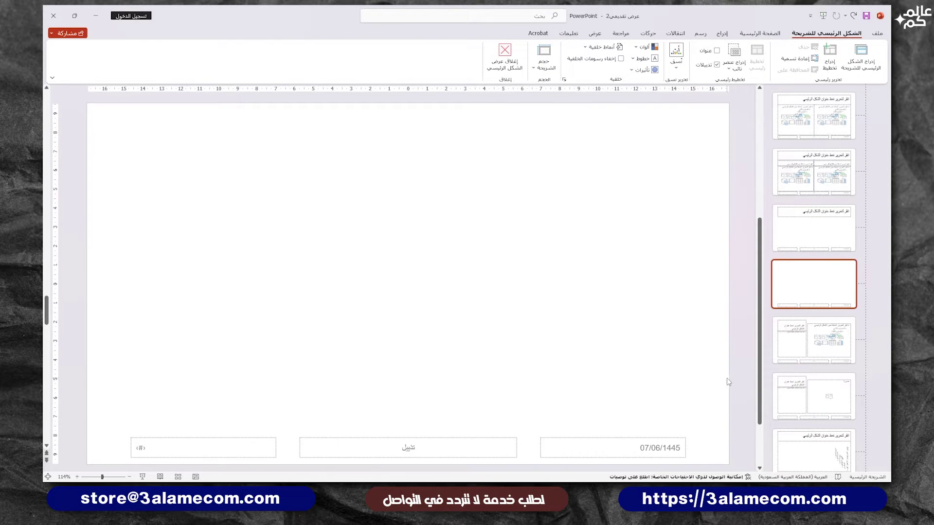
left_click_drag(728, 382, 63, 477)
key("Delete")
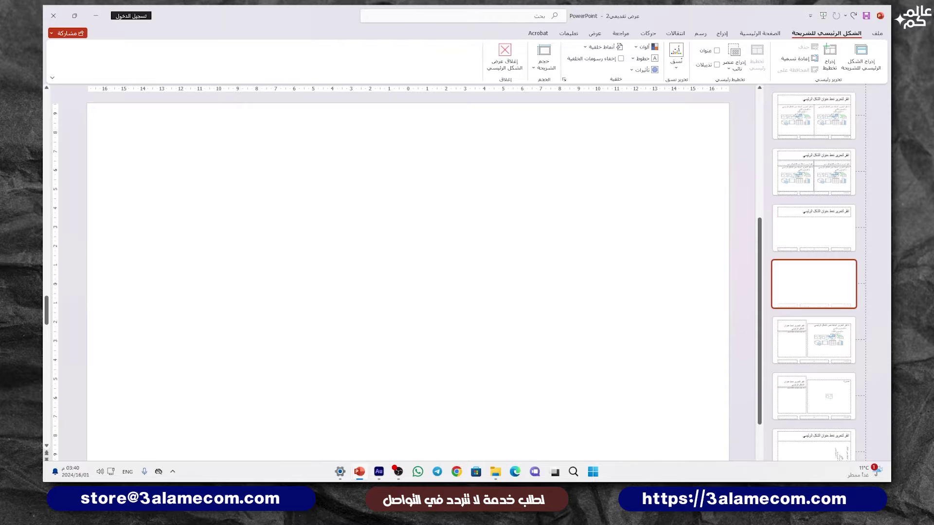
scroll(285, 329, "down", 4)
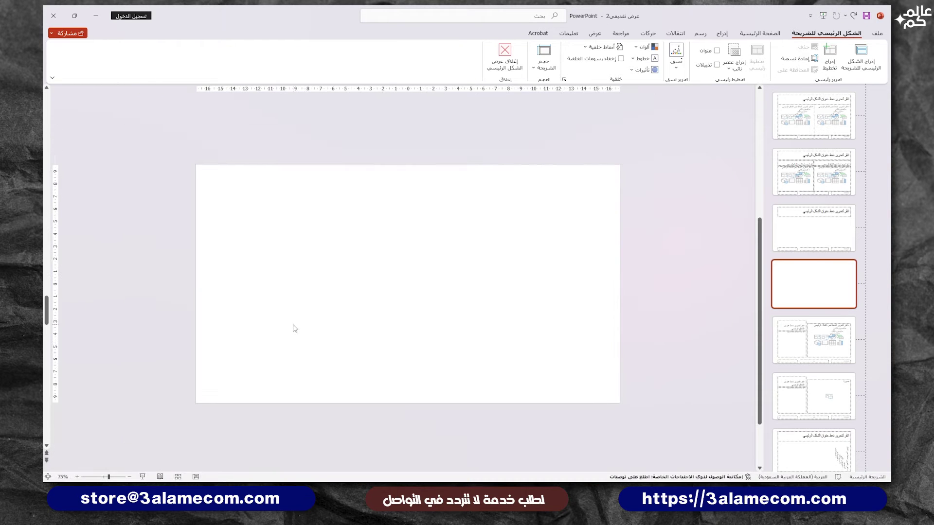
Step: Draw a picture placeholder on the layout and widen it to about 9 cm
left_click(739, 72)
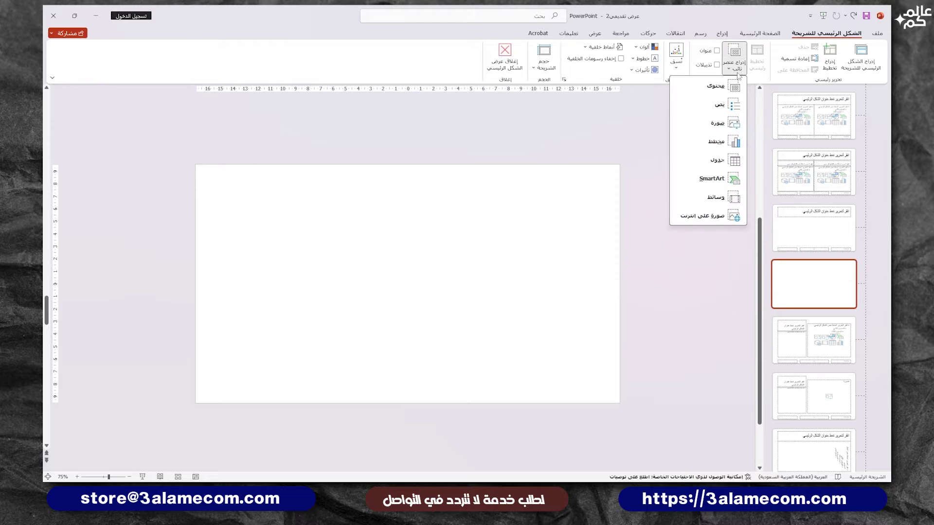
left_click(718, 122)
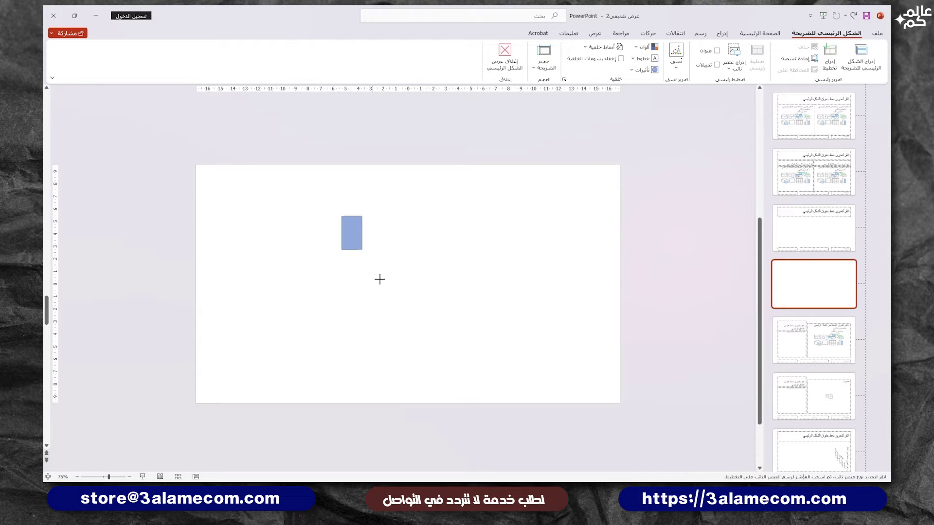
left_click_drag(380, 280, 435, 331)
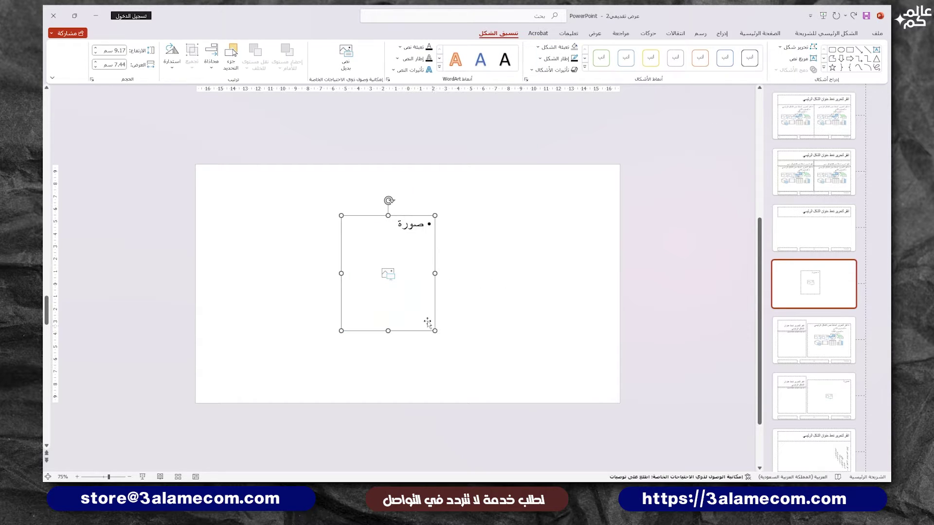
left_click(96, 63)
type("9")
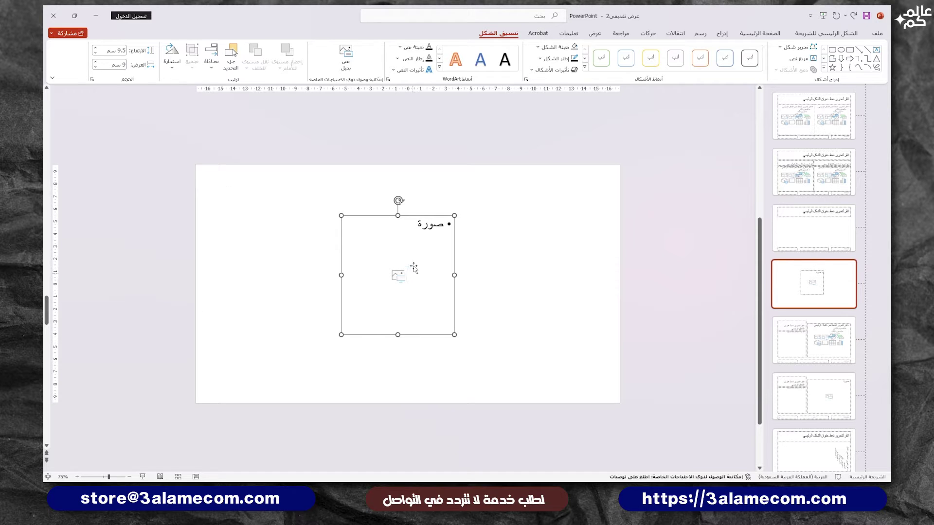
Step: Align the picture placeholder to the centre and middle of the slide
left_click(212, 63)
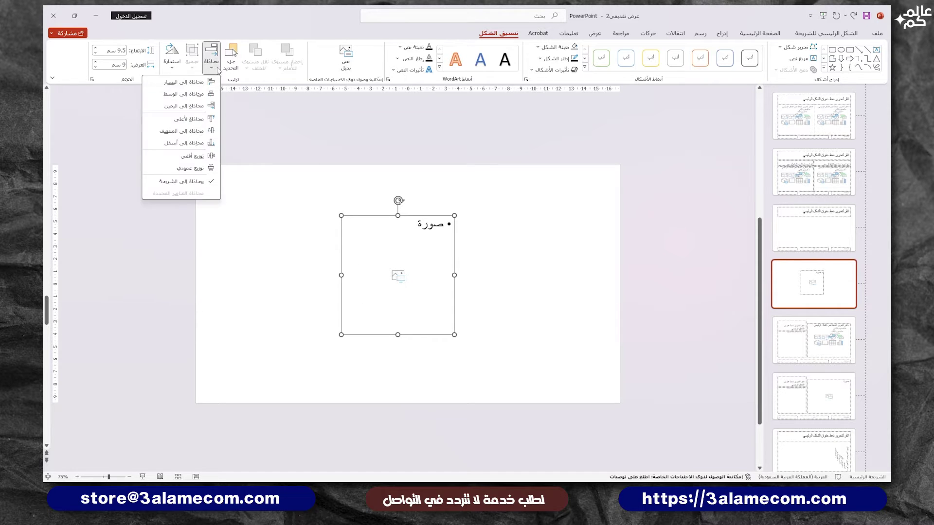
left_click(190, 94)
left_click(211, 62)
left_click(190, 131)
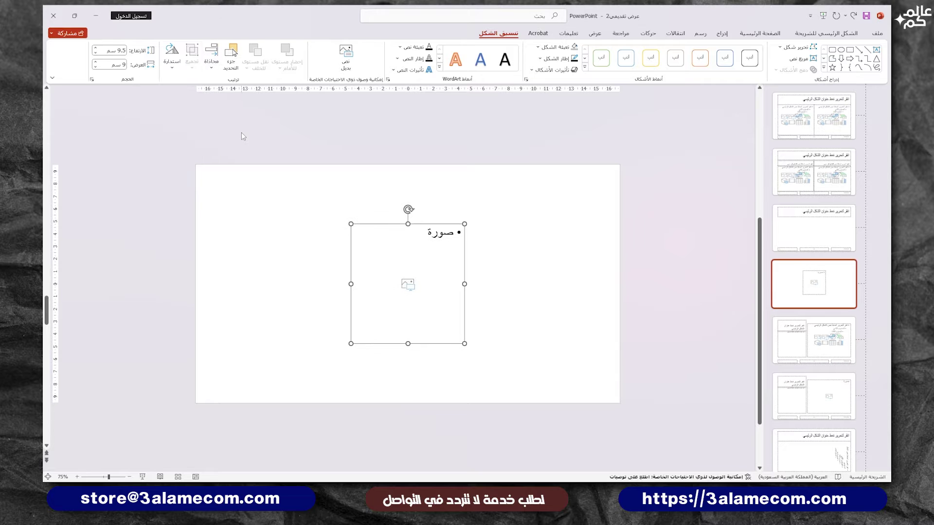
Step: Copy the placeholder into a row of seven across the layout and close Master View
left_click_drag(366, 255, 488, 255)
left_click_drag(638, 196, 312, 363)
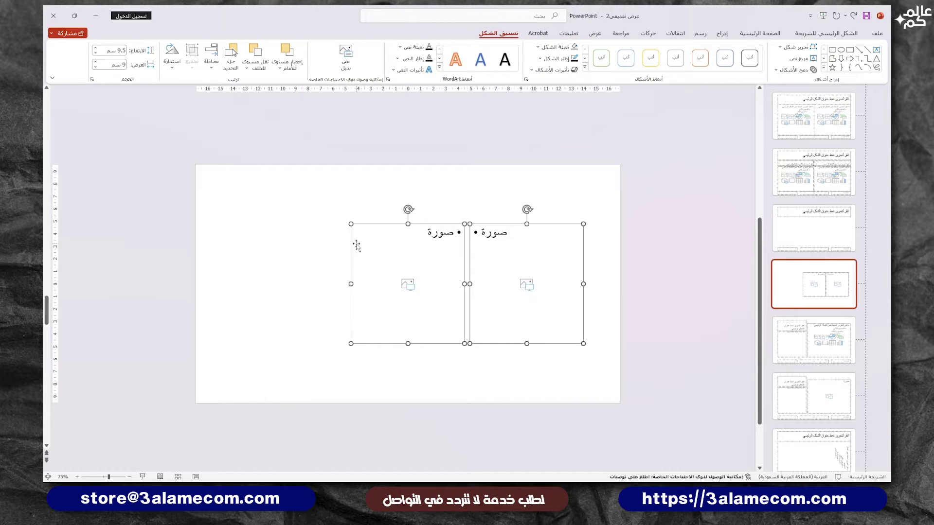
left_click_drag(613, 200, 327, 377)
left_click_drag(367, 260, 606, 267)
scroll(618, 260, "down", 4)
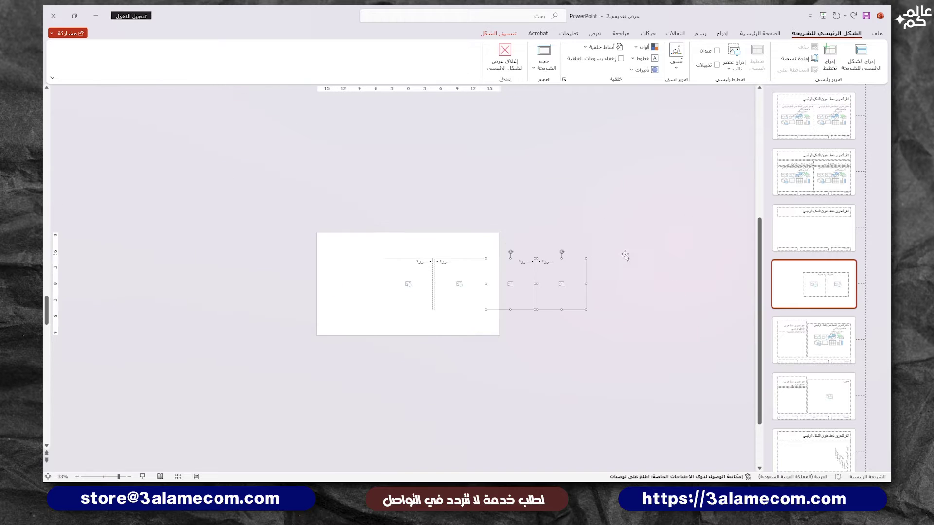
left_click_drag(636, 220, 423, 337)
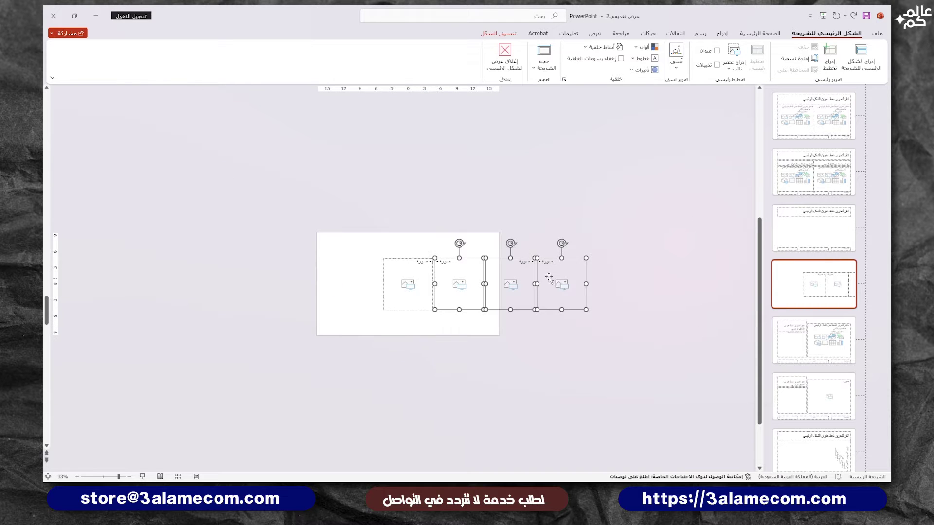
left_click_drag(548, 277, 356, 281)
left_click(371, 240)
scroll(371, 240, "up", 2)
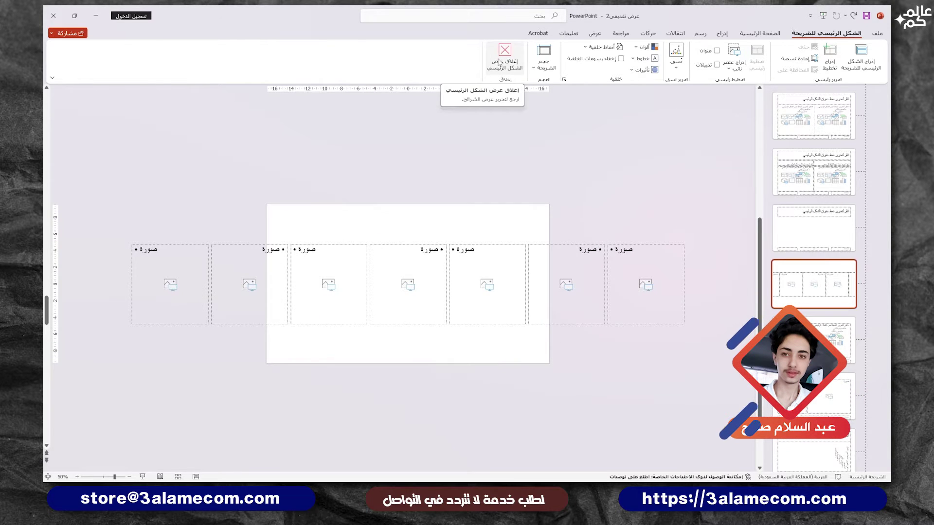
left_click(506, 58)
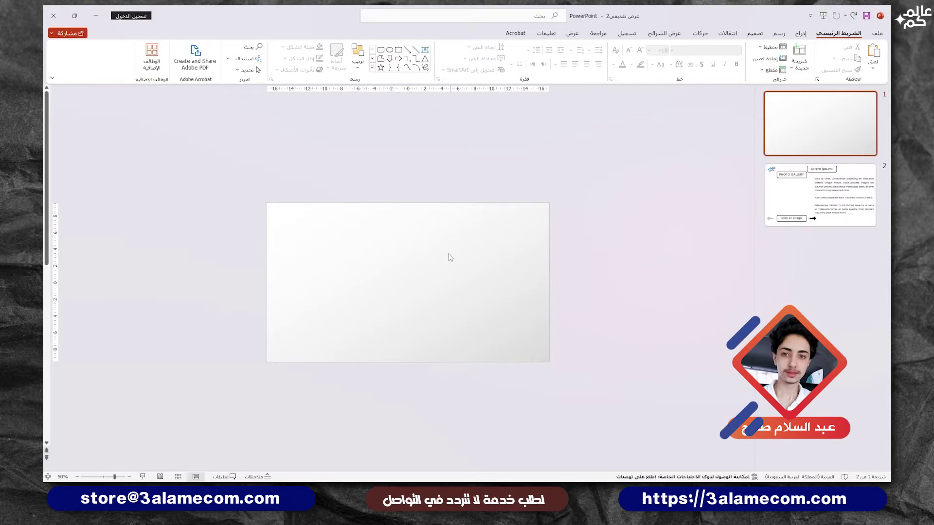
Step: Apply the seven-picture custom layout to slide 1 and insert 1.jpg into the first placeholder
right_click(393, 238)
left_click(368, 286)
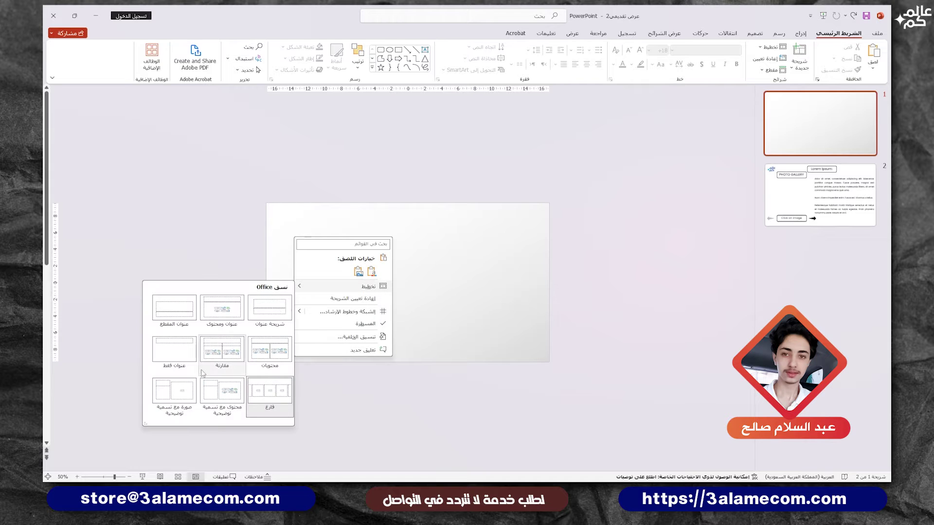
left_click(271, 400)
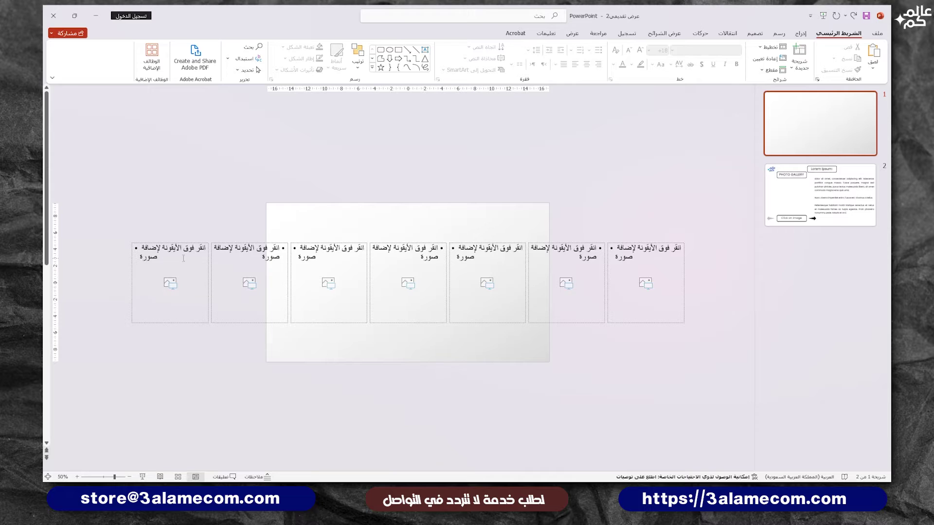
left_click(169, 283)
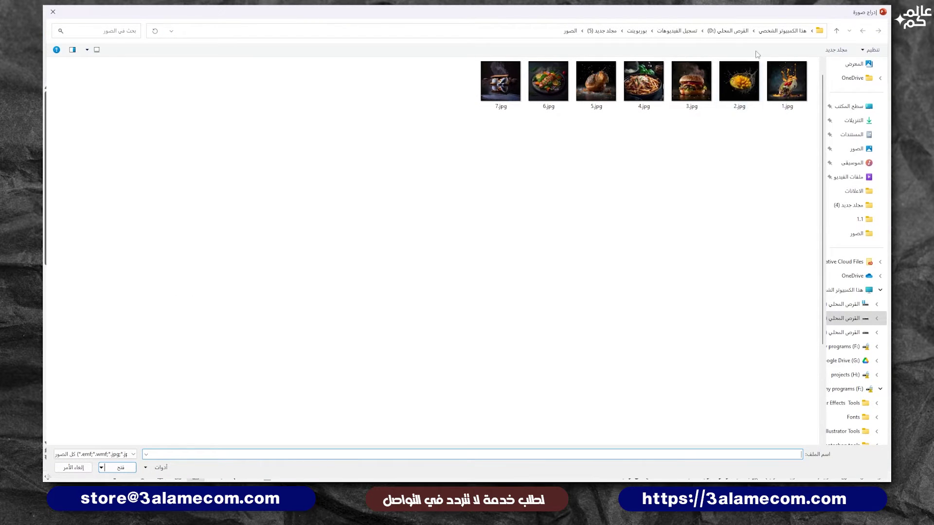
double_click(776, 70)
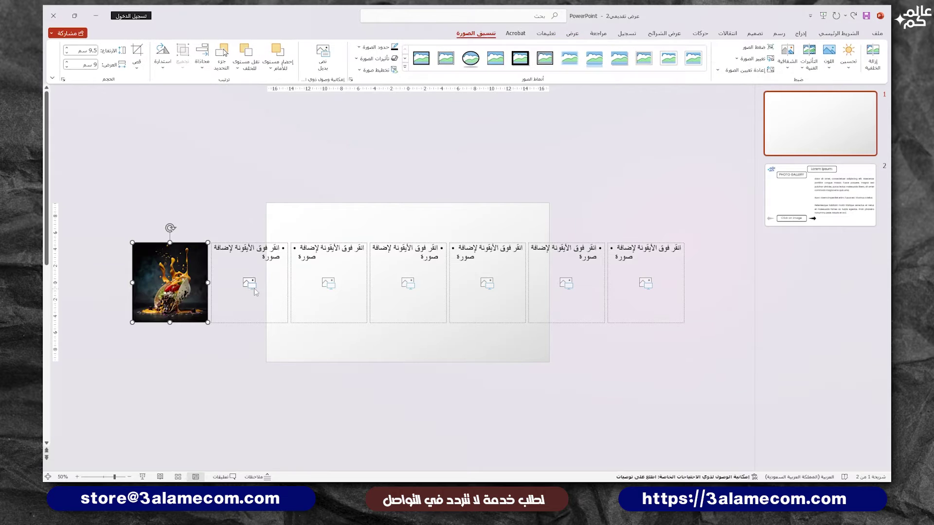
Step: Fill placeholders two to six with the mango, burger, pasta, bread and 6.jpg photos
left_click(249, 286)
double_click(740, 84)
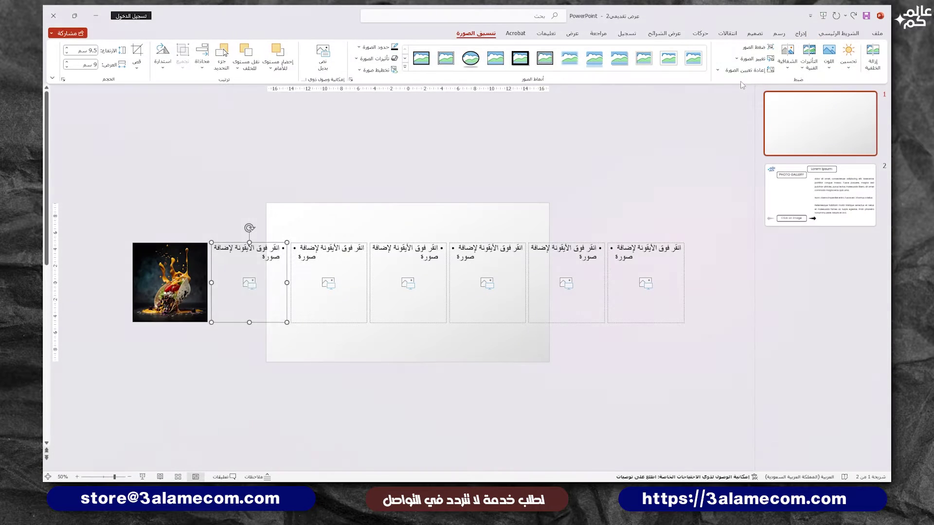
left_click(328, 283)
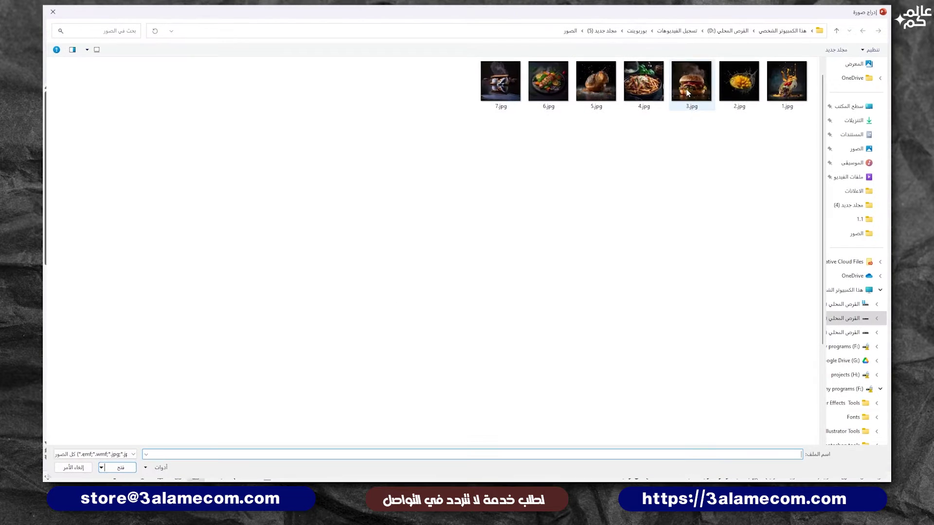
double_click(694, 81)
left_click(408, 283)
double_click(643, 82)
left_click(487, 283)
double_click(594, 83)
left_click(566, 282)
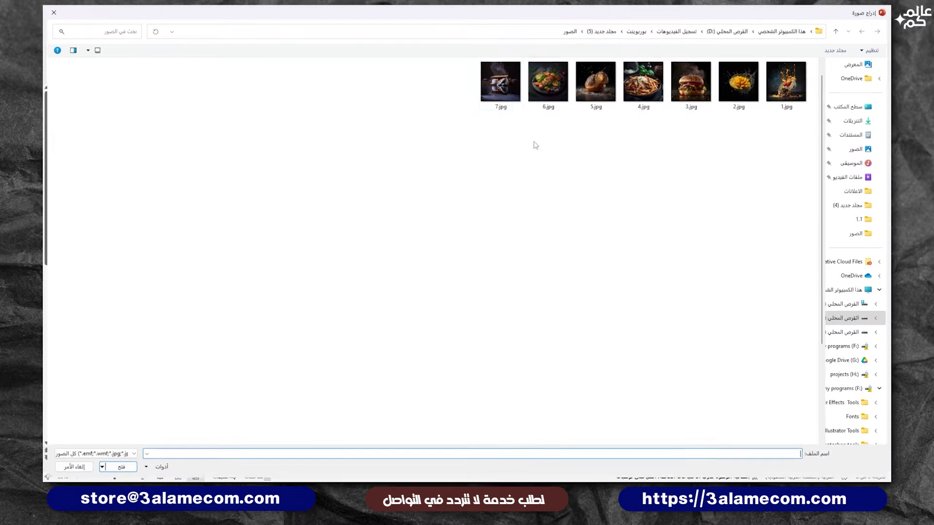
double_click(548, 82)
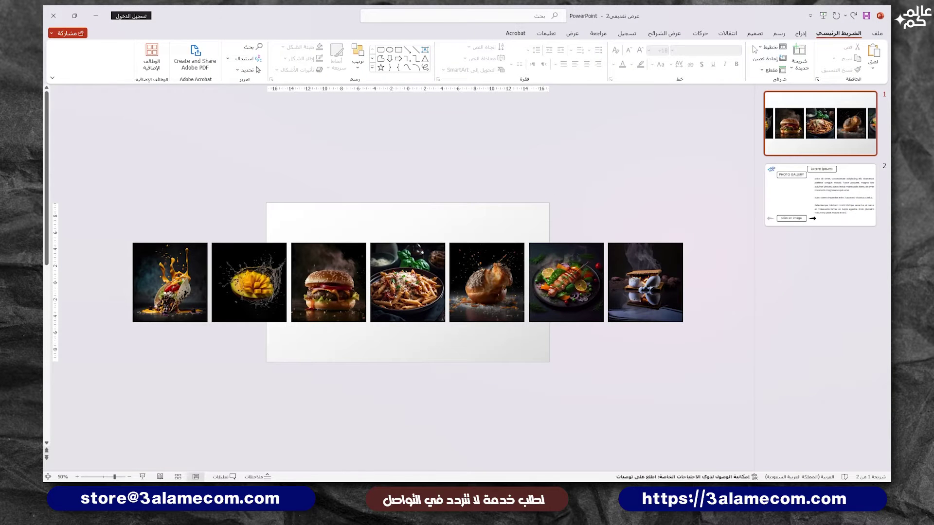
Step: Draw a blue rectangle matching the pasta photo's size and place it above that photo
left_click(800, 33)
left_click(739, 55)
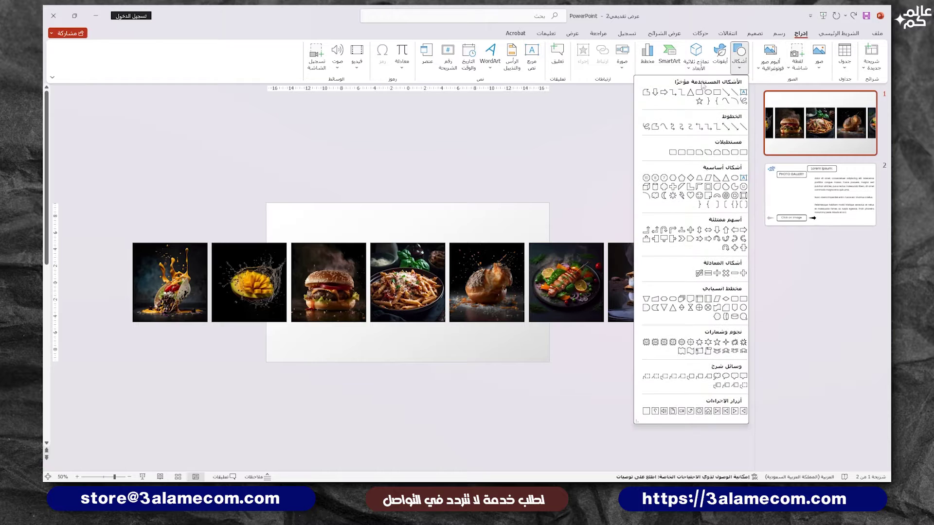
left_click(710, 92)
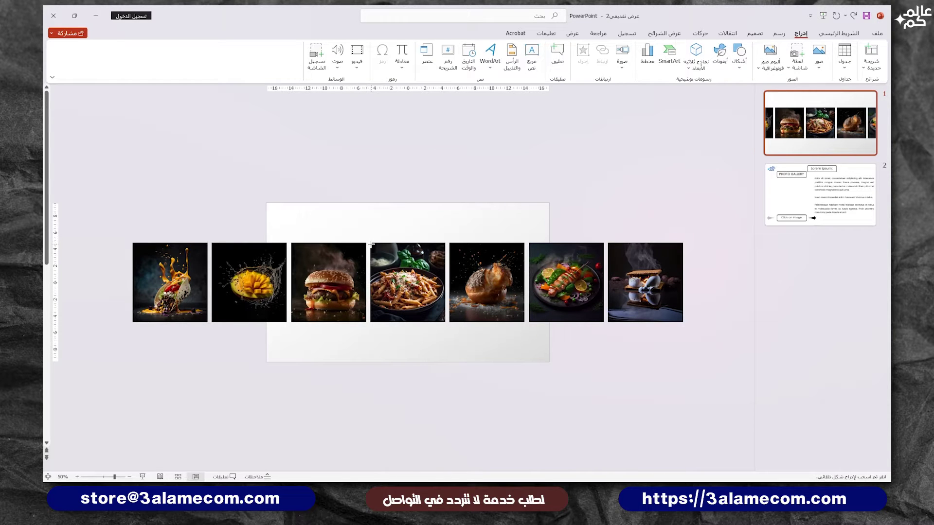
left_click_drag(371, 244, 445, 322)
scroll(434, 310, "up", 5)
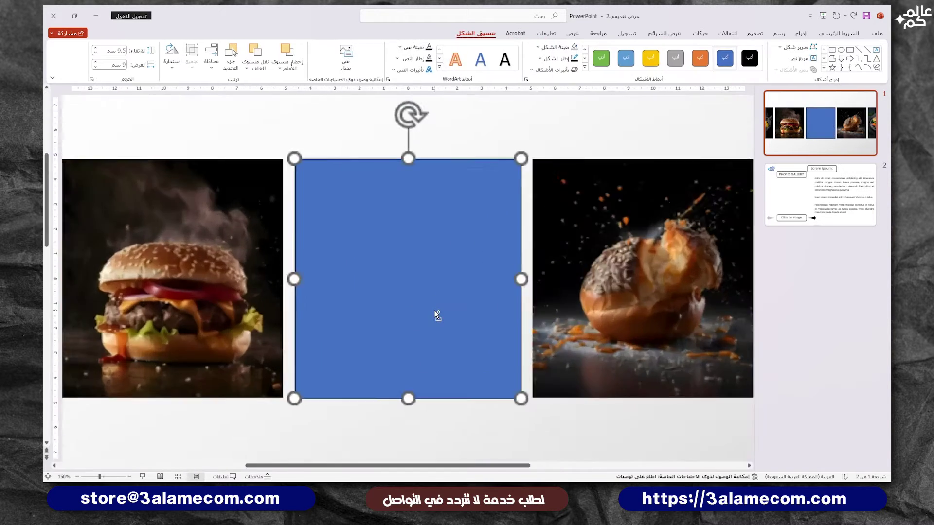
scroll(436, 315, "up", 5)
left_click_drag(408, 122, 408, 123)
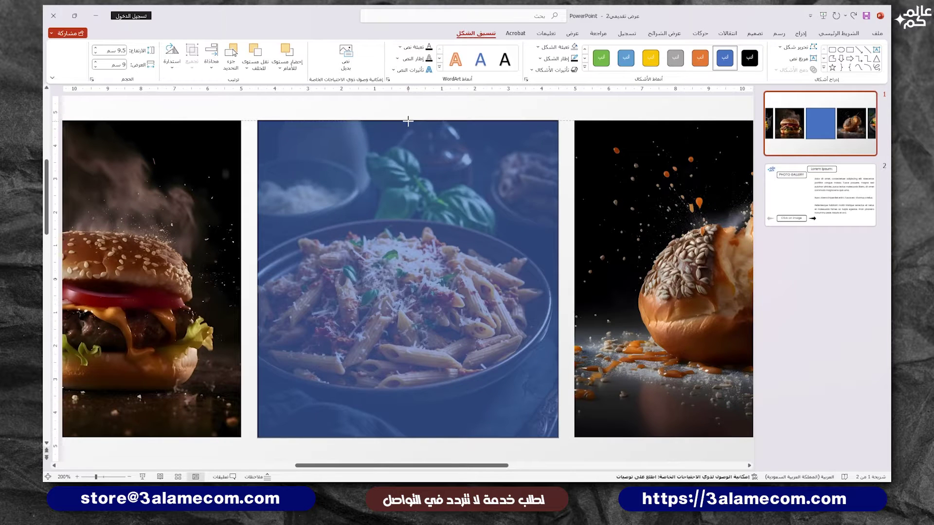
left_click_drag(257, 279, 257, 279)
scroll(352, 264, "down", 5)
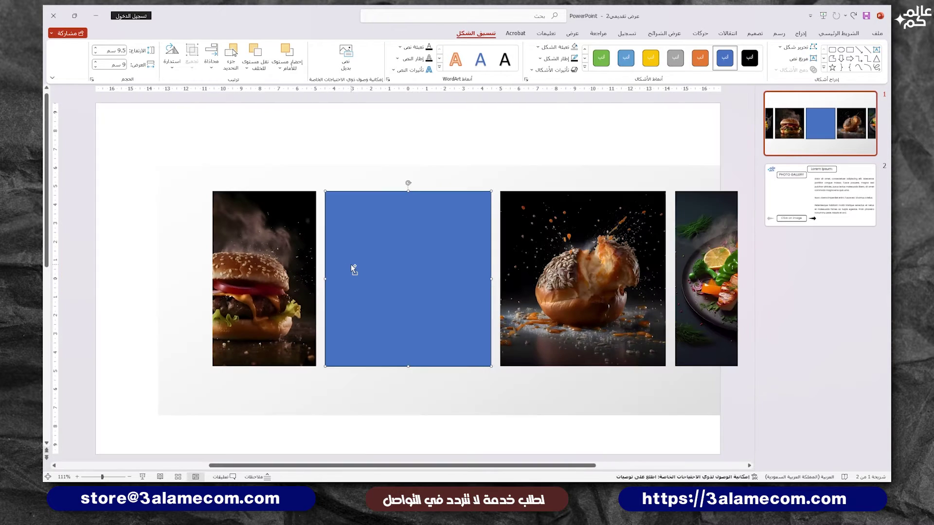
scroll(351, 264, "down", 1)
left_click_drag(406, 317, 397, 160)
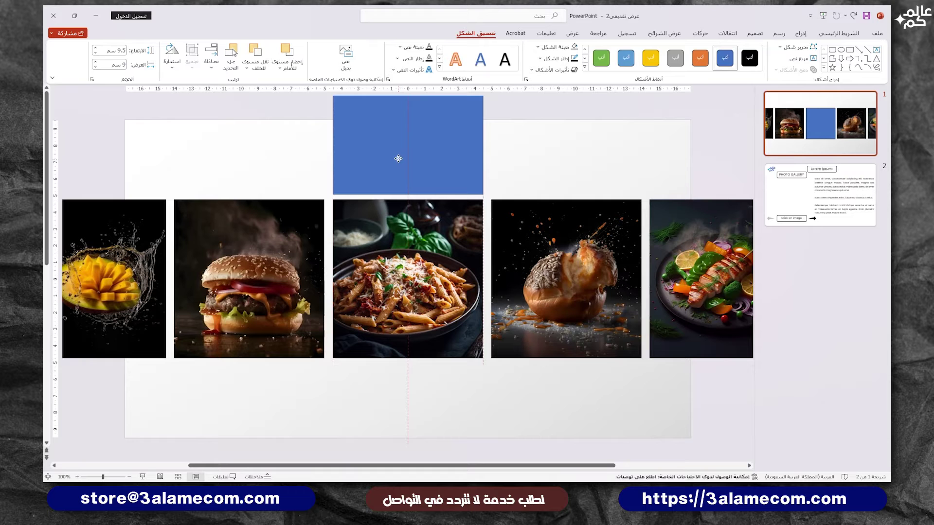
scroll(398, 159, "down", 5, "ctrl")
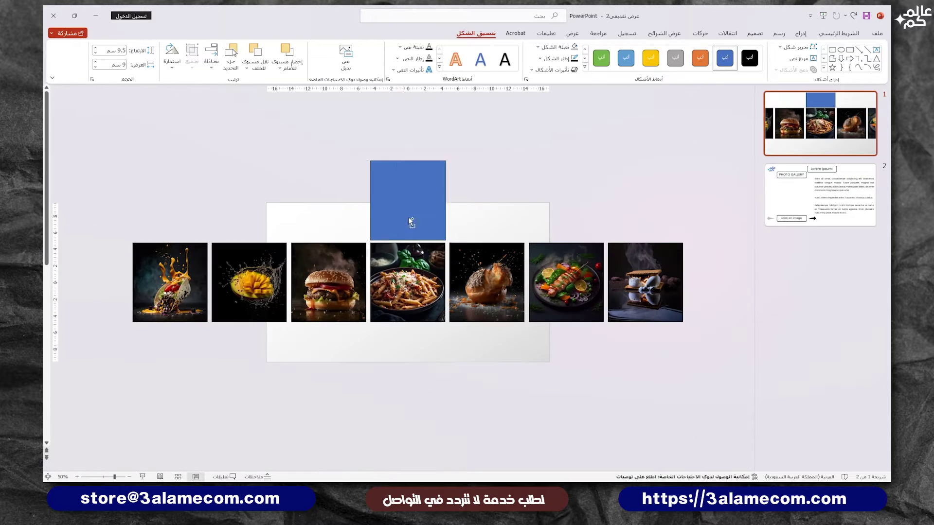
Step: Copy the rectangle into a row of seven, one above each food photo
left_click_drag(408, 217, 486, 222)
left_click_drag(553, 131, 308, 246)
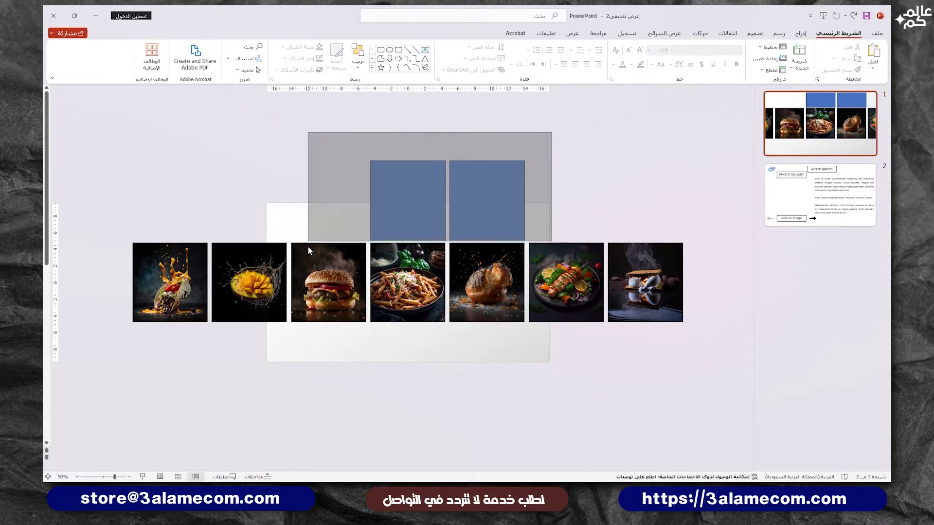
left_click_drag(377, 215, 544, 212)
left_click_drag(691, 130, 427, 249)
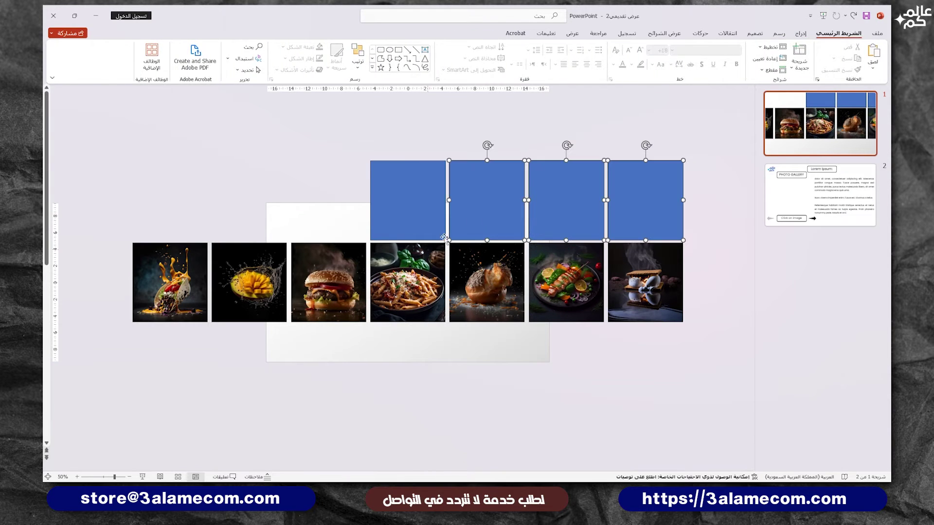
left_click_drag(638, 196, 326, 206)
Step: Group the seven blue rectangles and confirm the group selects as one
left_click(107, 140)
left_click_drag(101, 127, 713, 259)
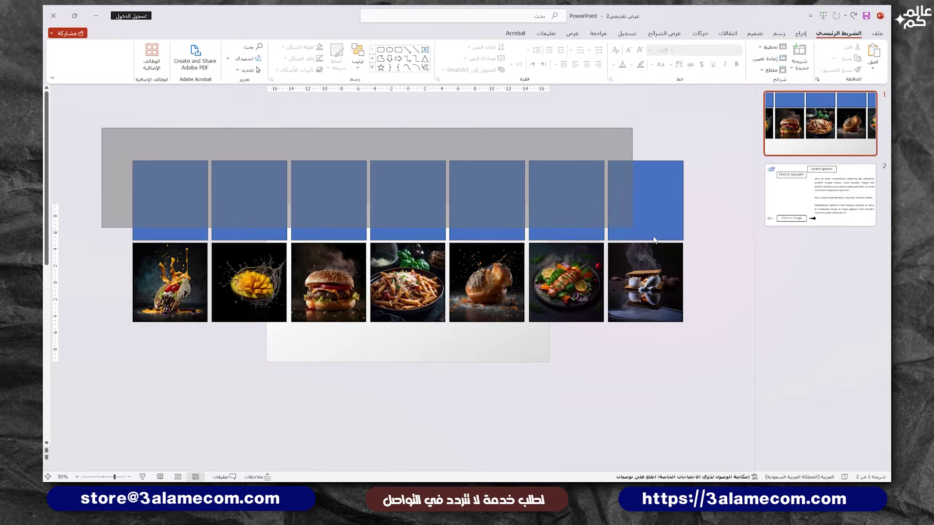
right_click(639, 207)
mouse_move(588, 280)
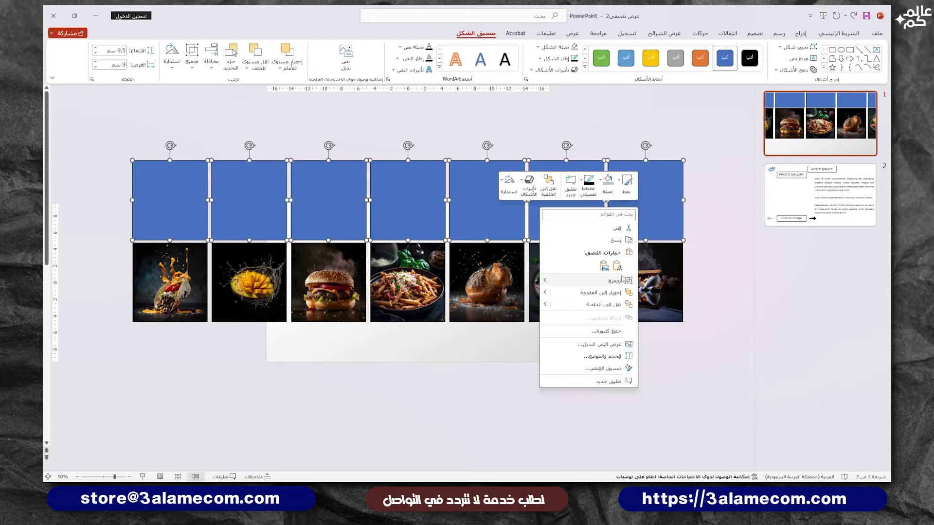
left_click(514, 282)
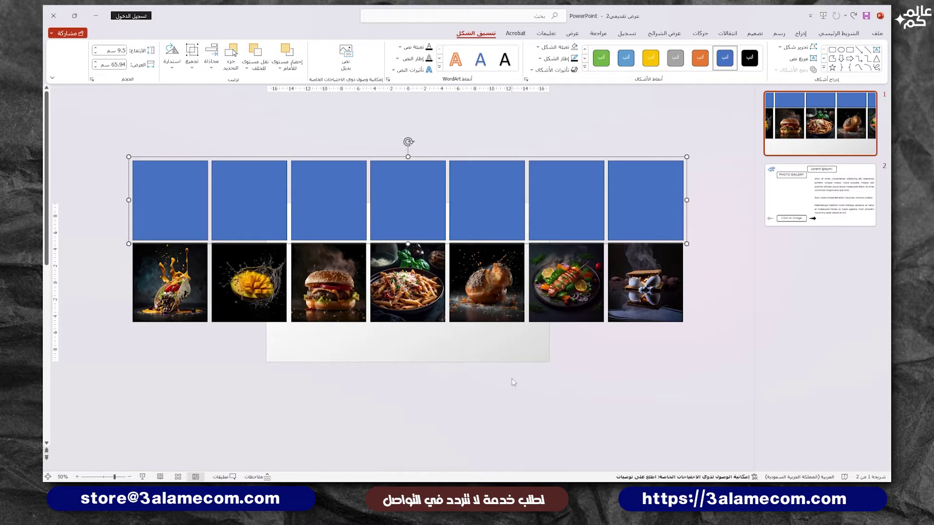
left_click(465, 372)
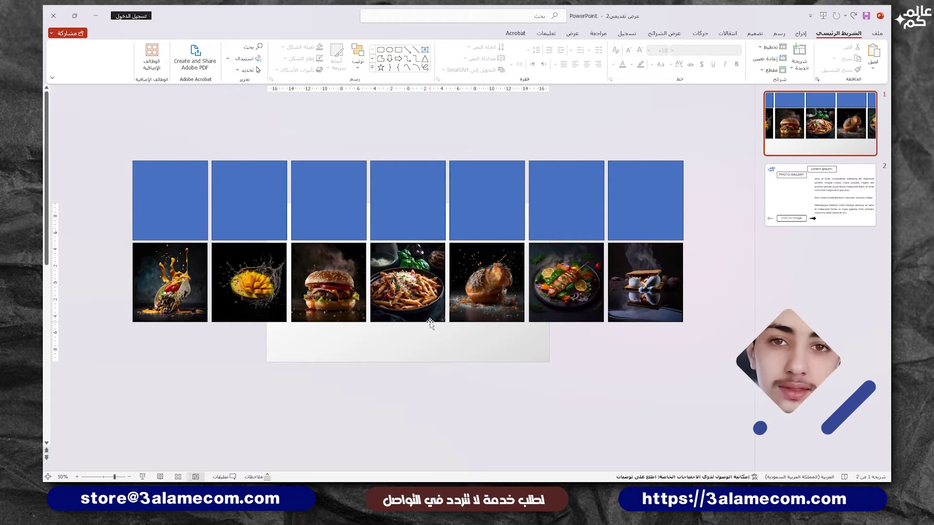
left_click(399, 237)
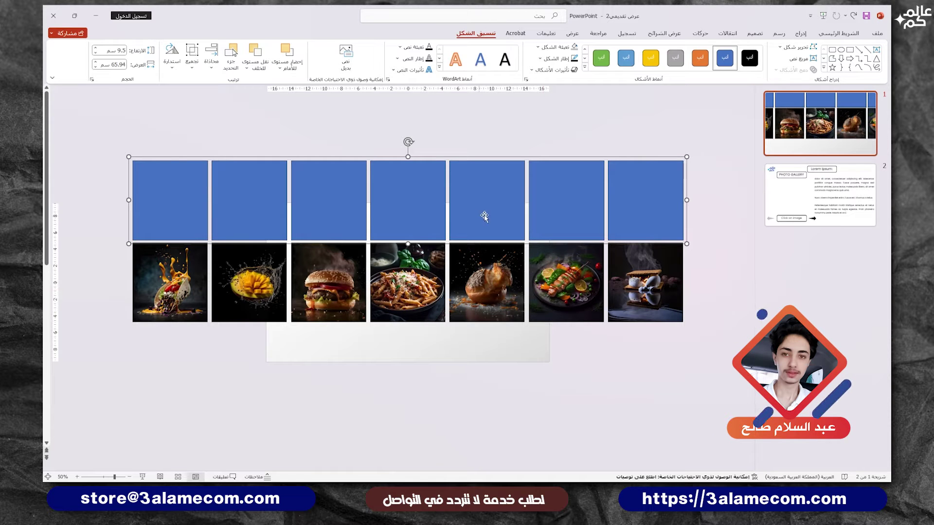
Step: Shift the row of seven food photos to the right on slide 1
left_click(469, 378)
left_click_drag(698, 369, 130, 240)
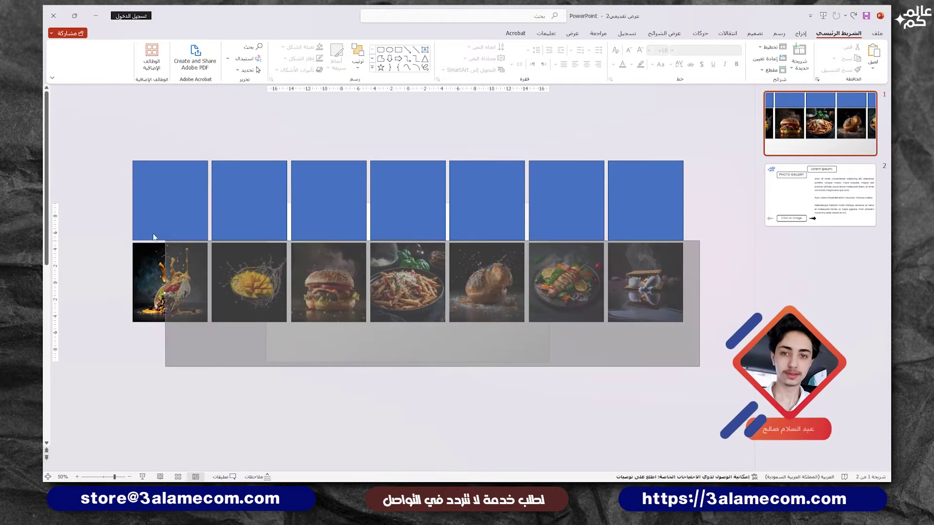
left_click_drag(161, 282, 398, 282)
left_click(260, 319)
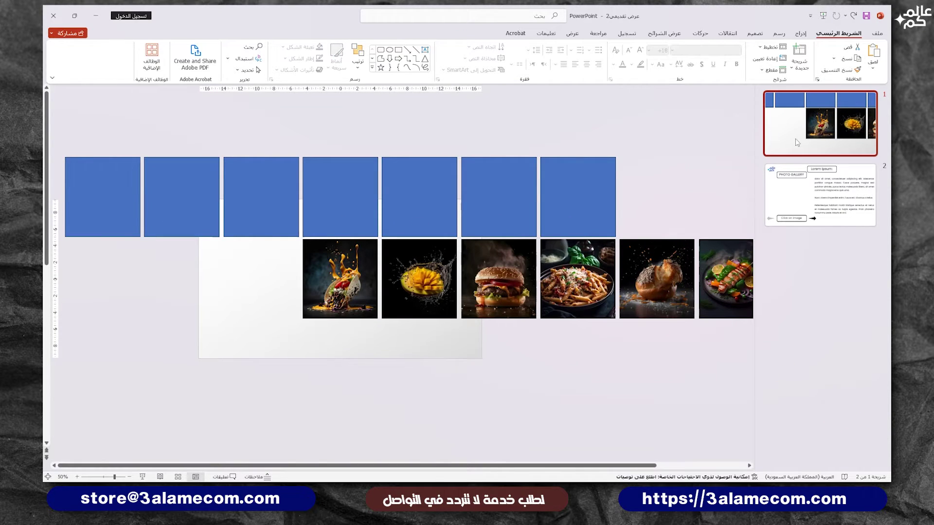
Step: Duplicate into slides 2 and 3, moving the photo row one slot left on each
key("ctrl+d")
scroll(693, 217, "down", 3, "ctrl")
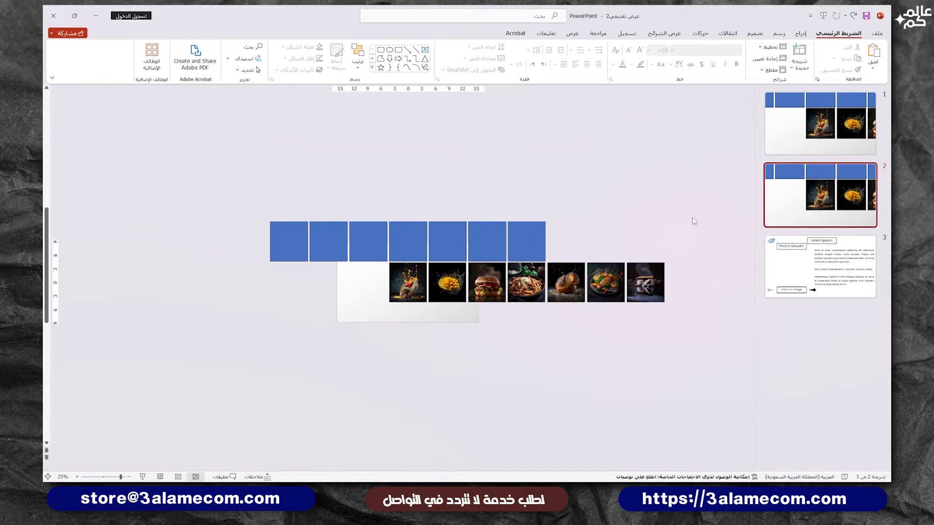
left_click_drag(700, 330, 375, 261)
scroll(375, 261, "up", 3, "ctrl")
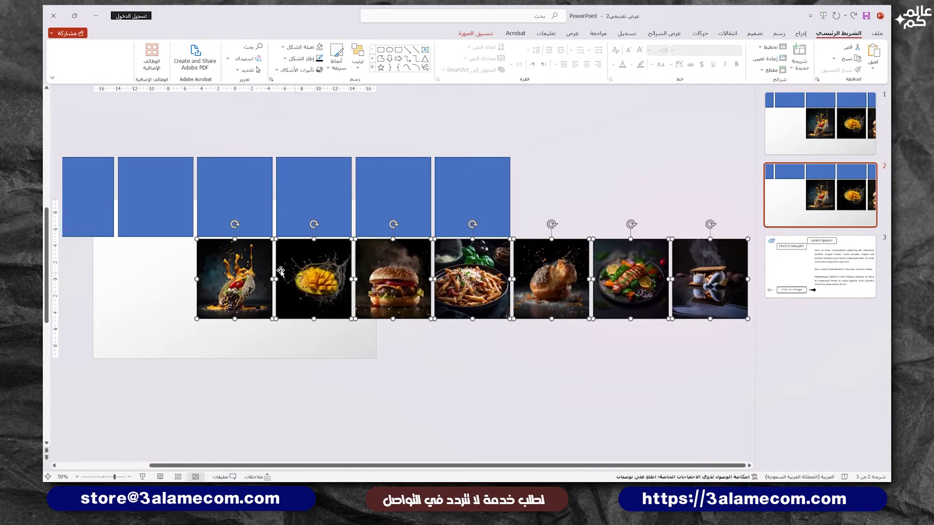
left_click_drag(281, 271, 178, 259)
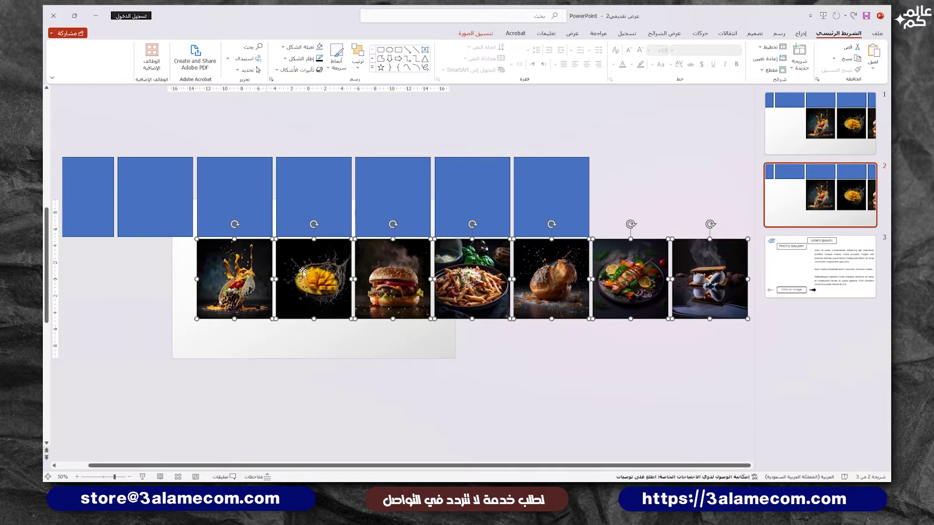
left_click(803, 209)
key("ctrl+d")
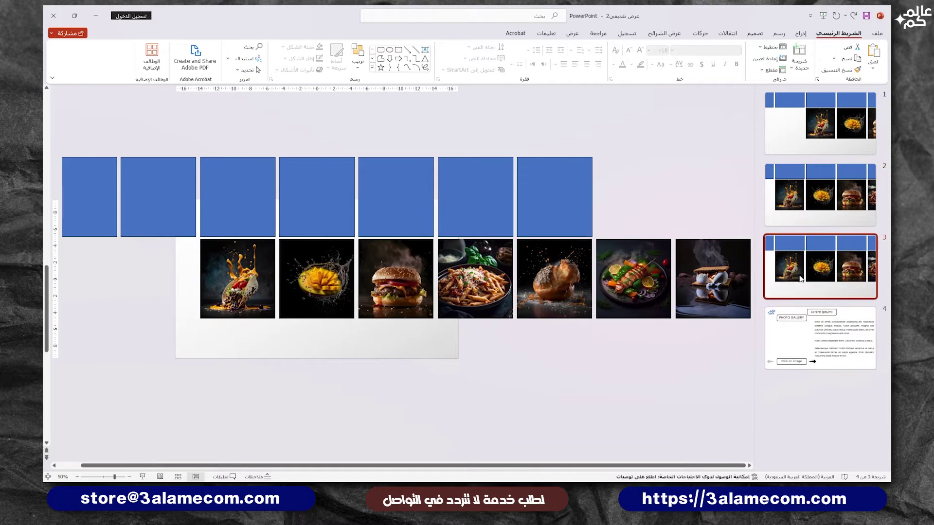
scroll(660, 326, "down", 3, "ctrl")
left_click_drag(661, 322, 338, 251)
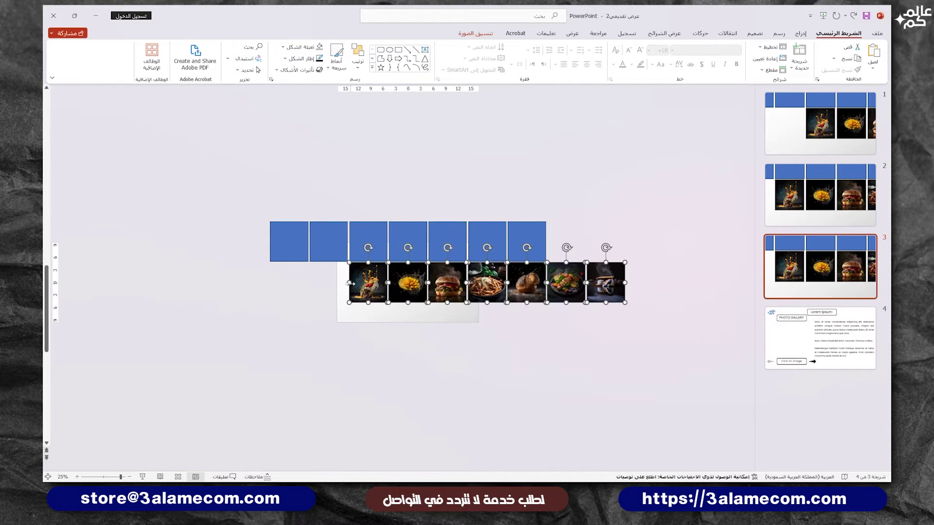
left_click_drag(350, 284, 321, 282)
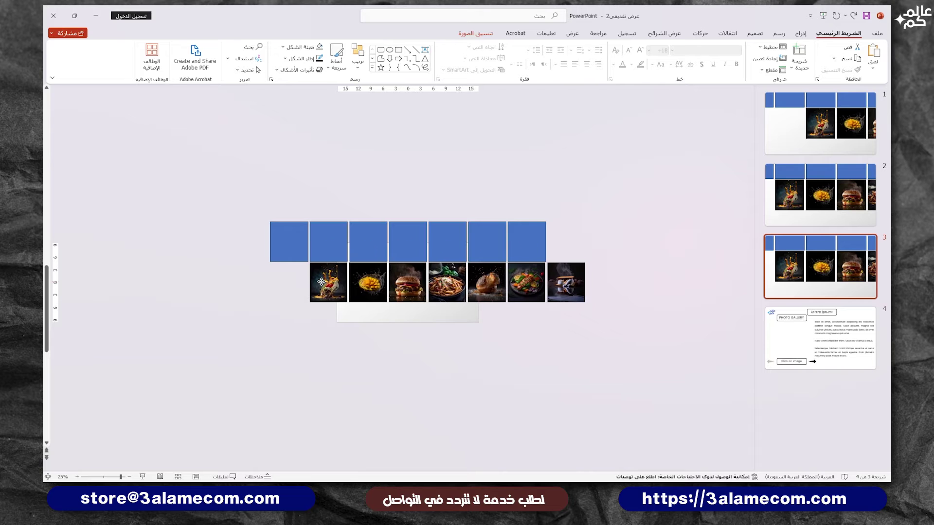
Step: Duplicate into slides 4 and 5, shifting the photos one further slot left each time
left_click(820, 266)
key("ctrl+d")
left_click_drag(620, 351, 310, 262)
left_click_drag(329, 282, 289, 282)
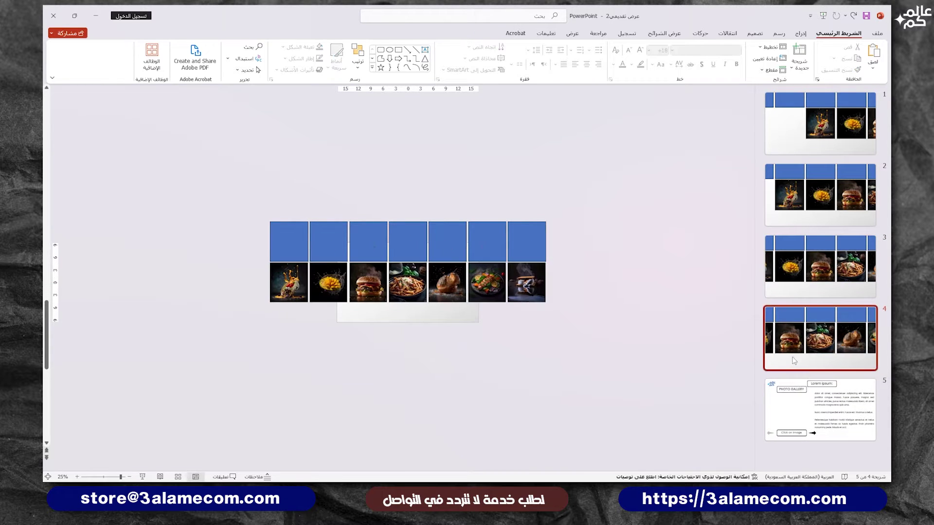
key("ctrl+d")
left_click_drag(571, 346, 260, 255)
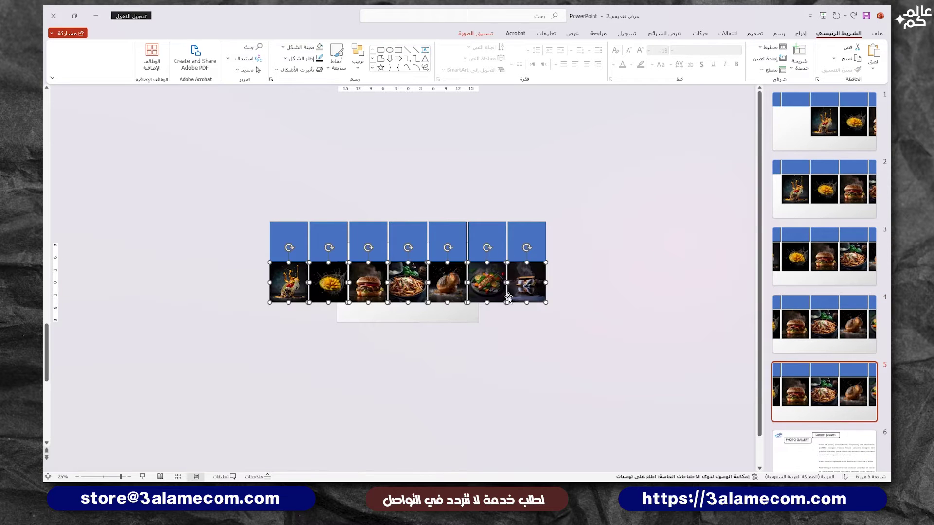
left_click_drag(490, 287, 451, 288)
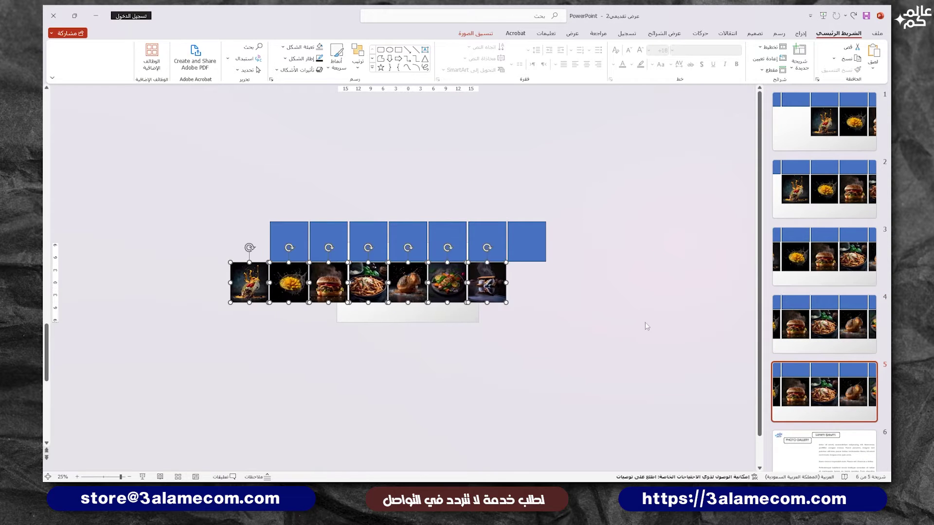
Step: Duplicate into slides 6 and 7, shifting the photo row one slot left on each
key("ctrl+d")
left_click_drag(566, 346, 246, 270)
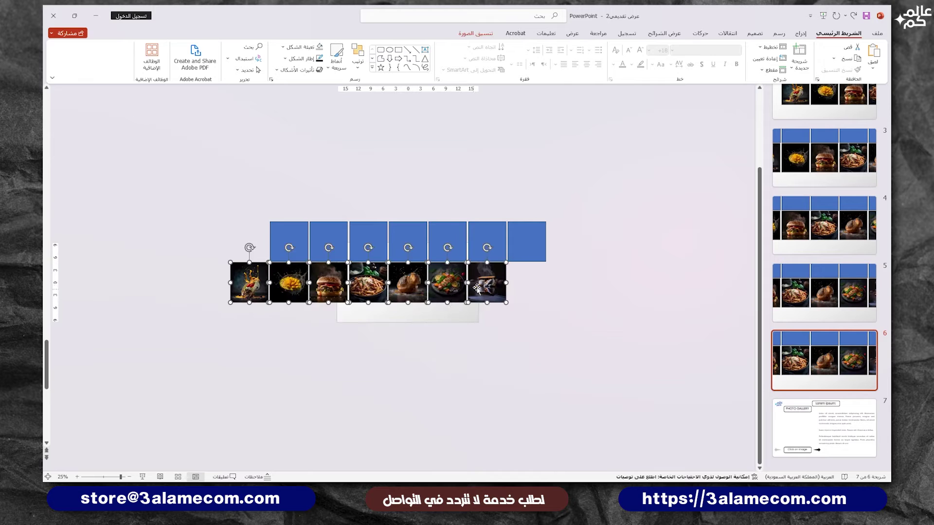
left_click_drag(483, 285, 443, 285)
left_click(824, 360)
key("ctrl+d")
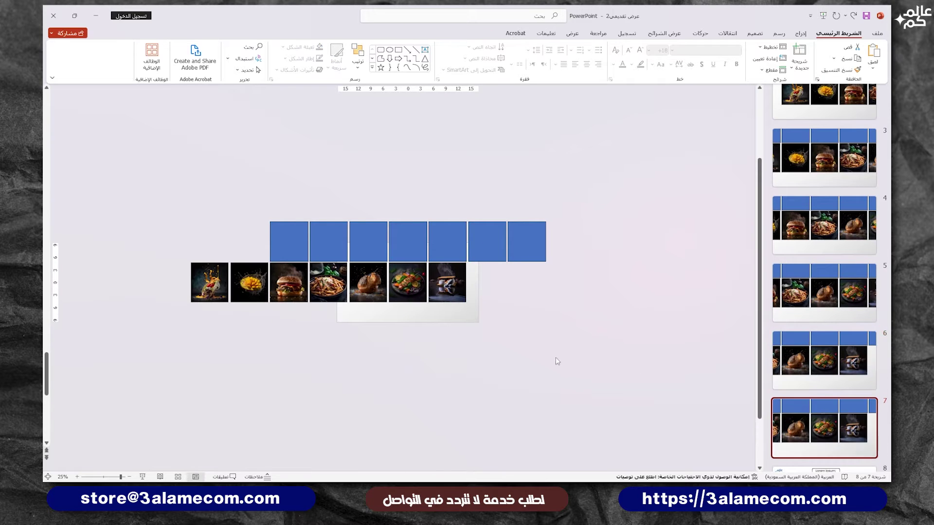
left_click_drag(557, 358, 175, 261)
left_click_drag(276, 286, 238, 286)
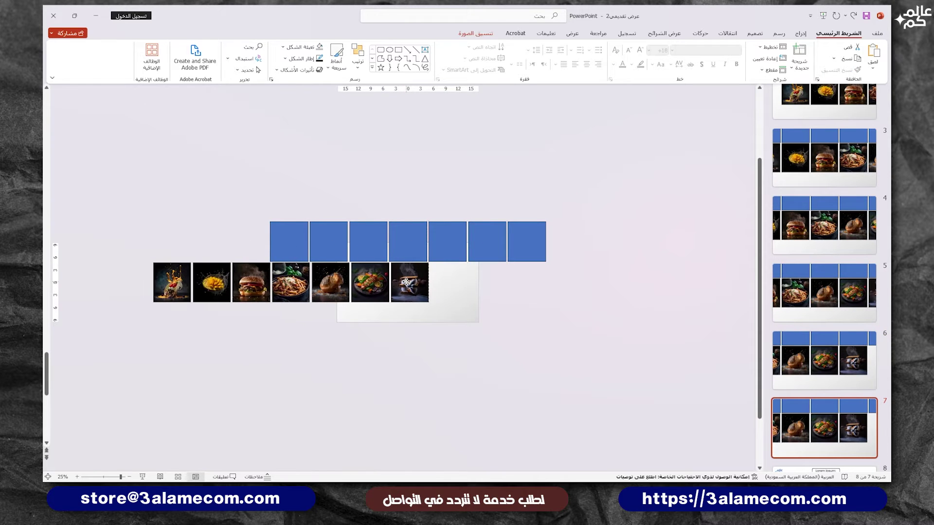
scroll(719, 259, "up", 5, "ctrl")
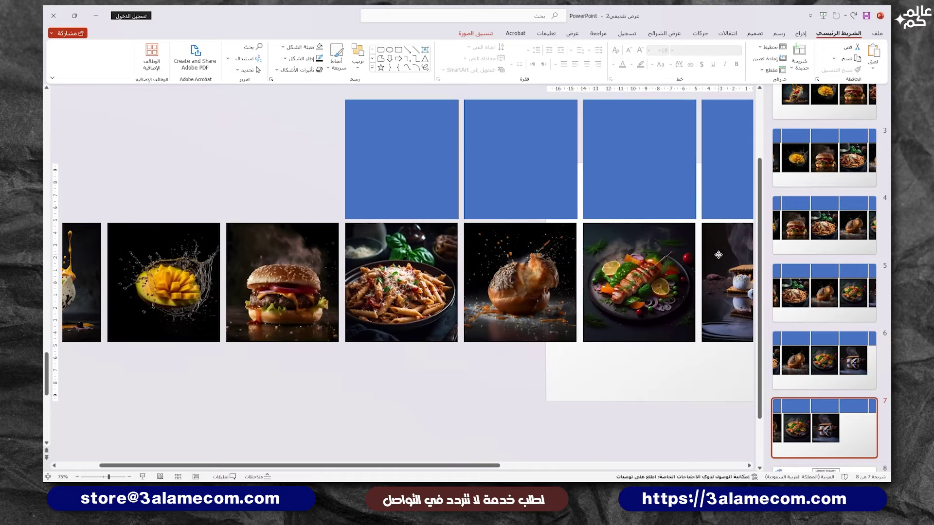
scroll(658, 276, "down", 5, "ctrl")
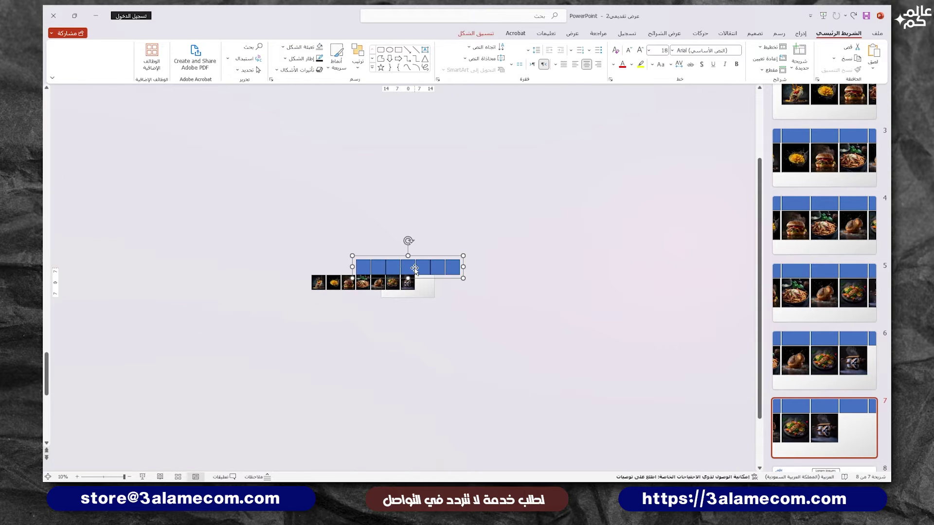
Step: Delete the blue square group from slides 7 through 4
left_click(414, 269)
scroll(414, 269, "up", 3, "ctrl")
left_click(825, 360)
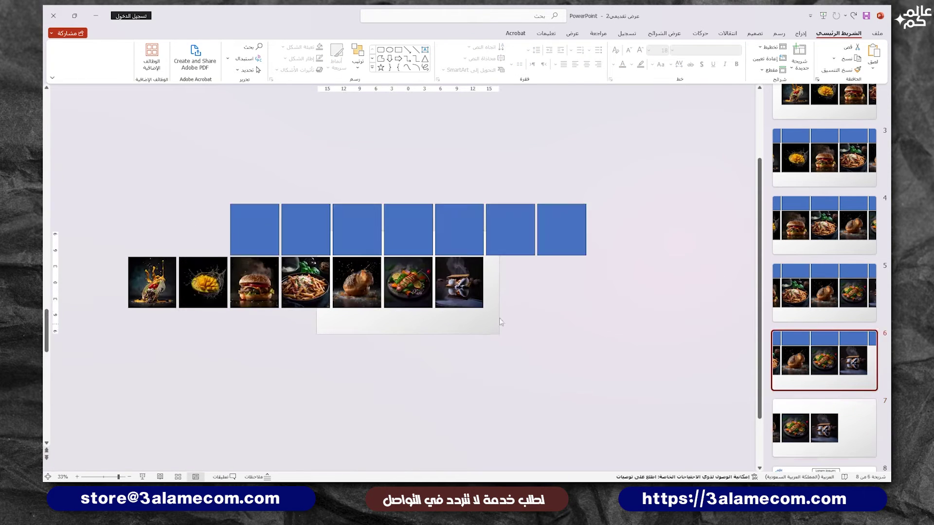
left_click(475, 246)
key("Delete")
key("Page_Up")
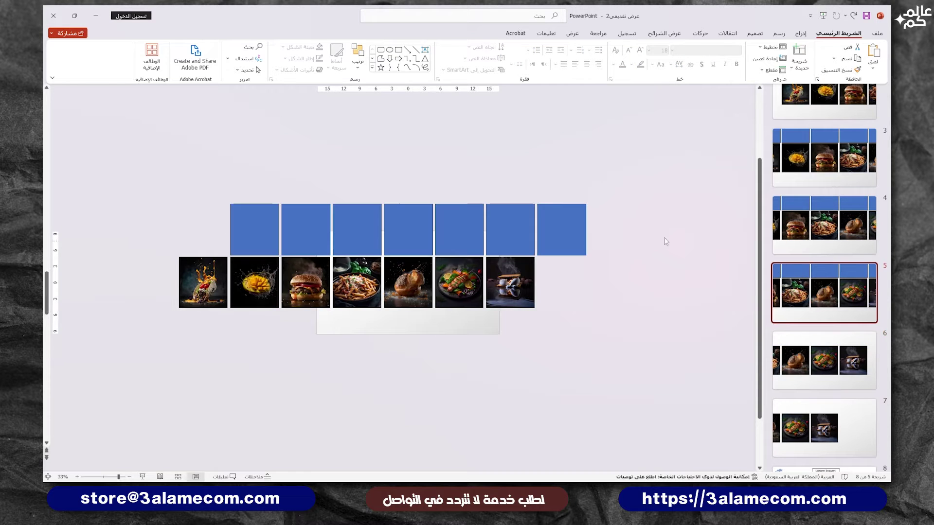
left_click(559, 230)
key("Delete")
key("Page_Up")
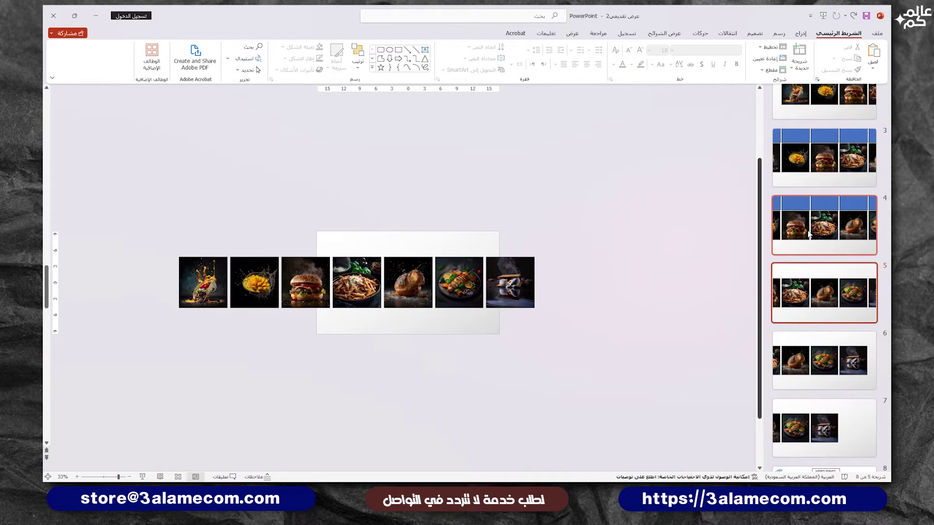
left_click(457, 210)
key("Delete")
Step: Delete the blue square group from slides 3, 2 and 1
key("Page_Up")
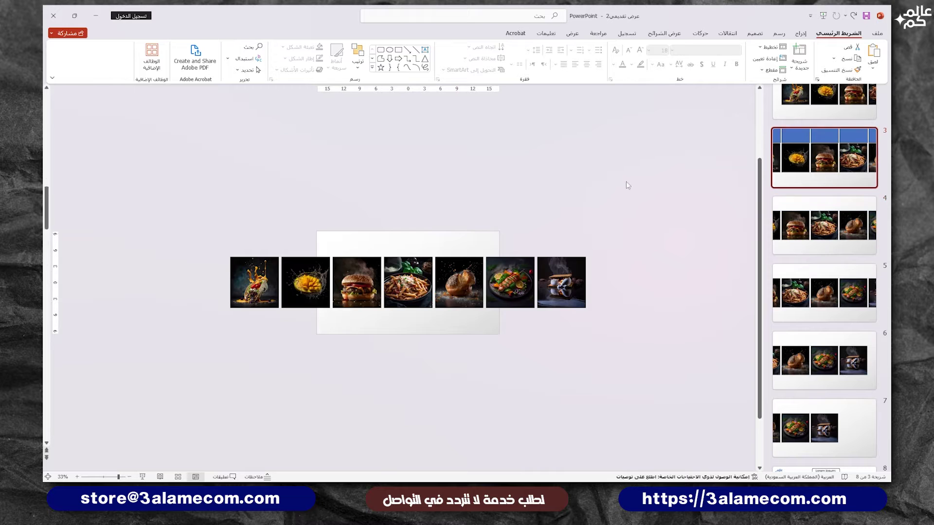
left_click(424, 234)
key("Delete")
key("Page_Up")
left_click(474, 212)
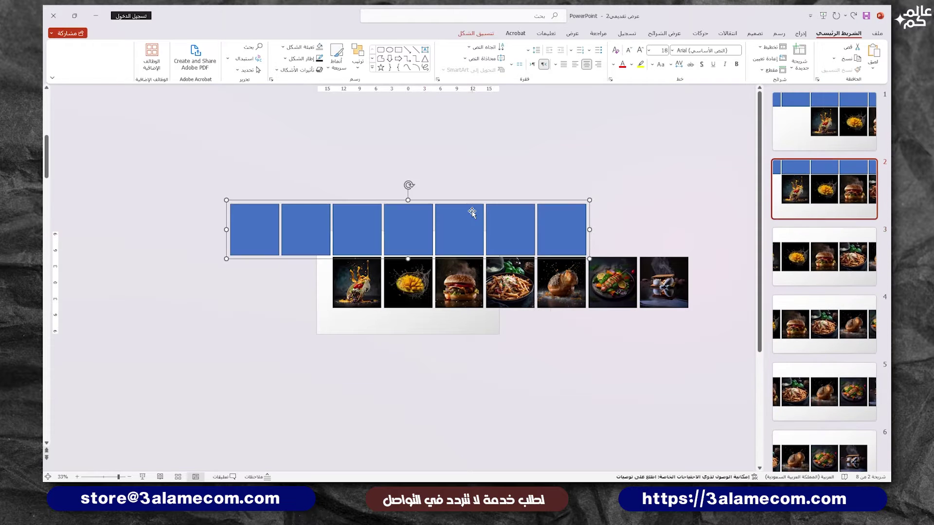
key("Delete")
key("Page_Up")
left_click(506, 233)
key("Delete")
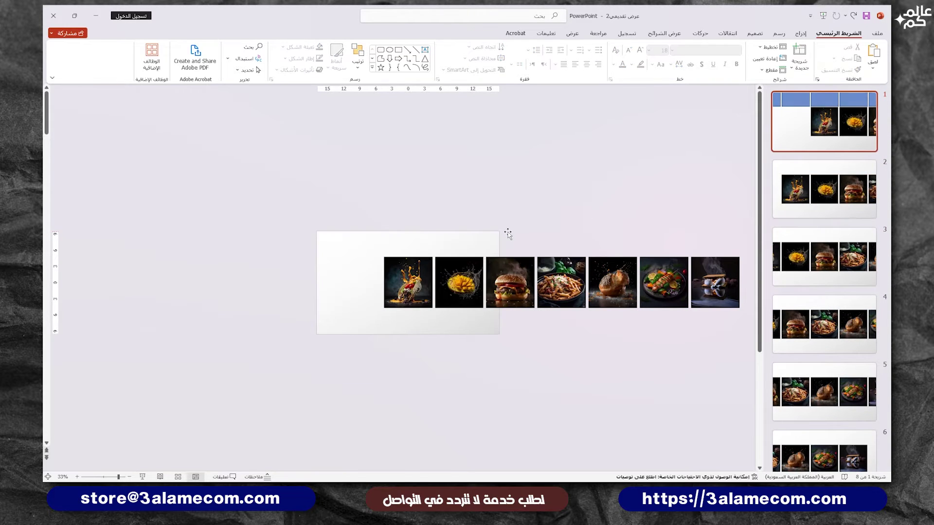
scroll(510, 235, "up", 3)
scroll(510, 235, "down", 2)
Step: Draw a wide flat oval across the top of slide 4's photo row, centred horizontally
left_click(819, 331)
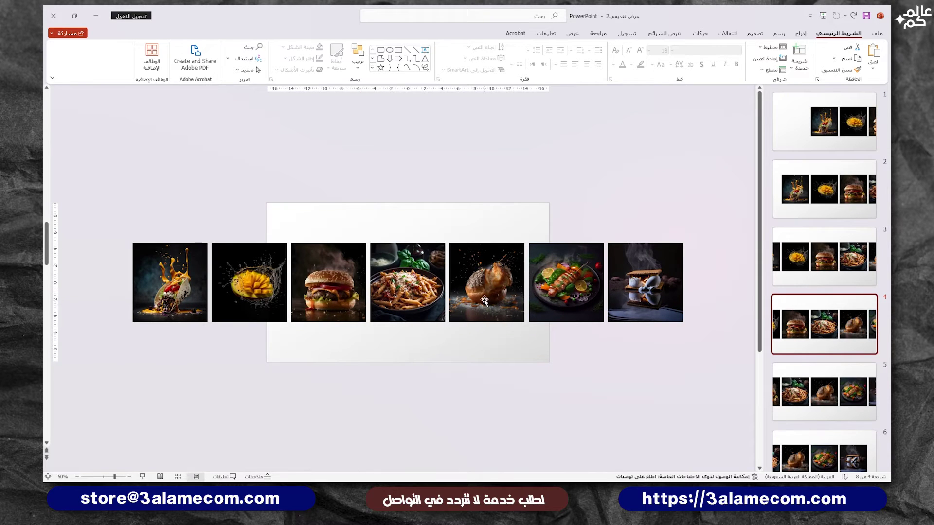
left_click(221, 203)
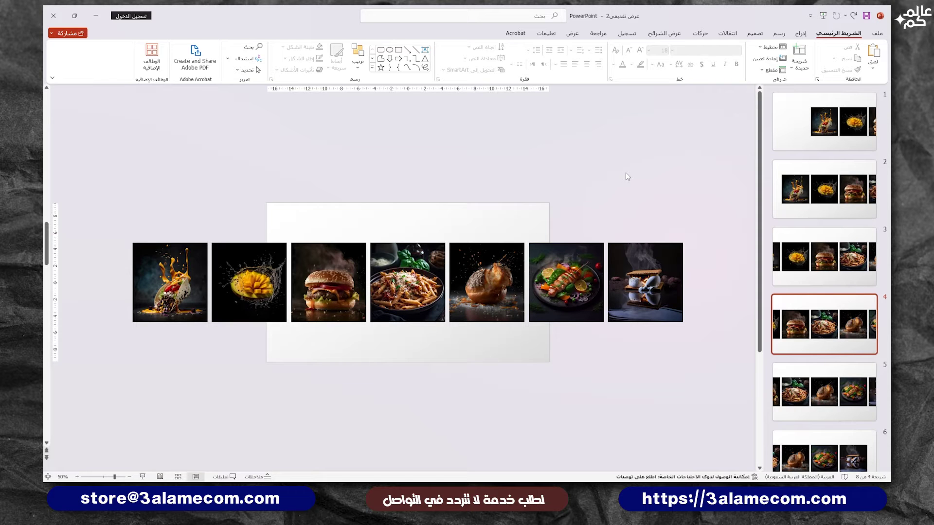
left_click(800, 33)
left_click(739, 53)
left_click(708, 92)
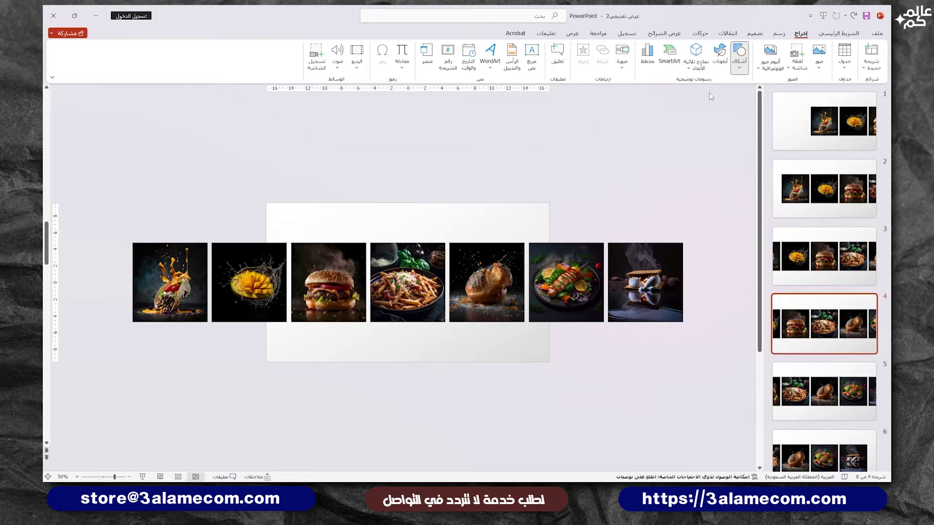
mouse_move(252, 232)
left_mouse_down()
mouse_move(487, 237)
mouse_move(557, 259)
left_mouse_up()
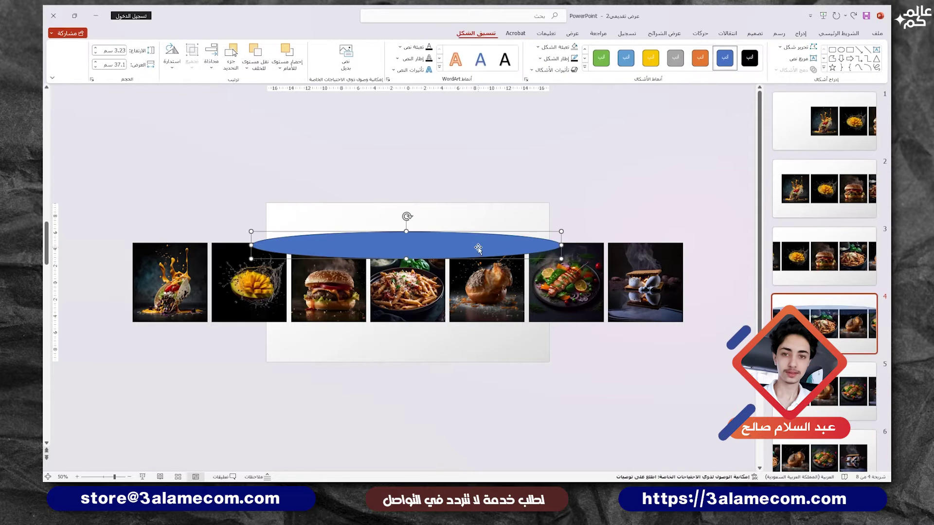
left_click(211, 57)
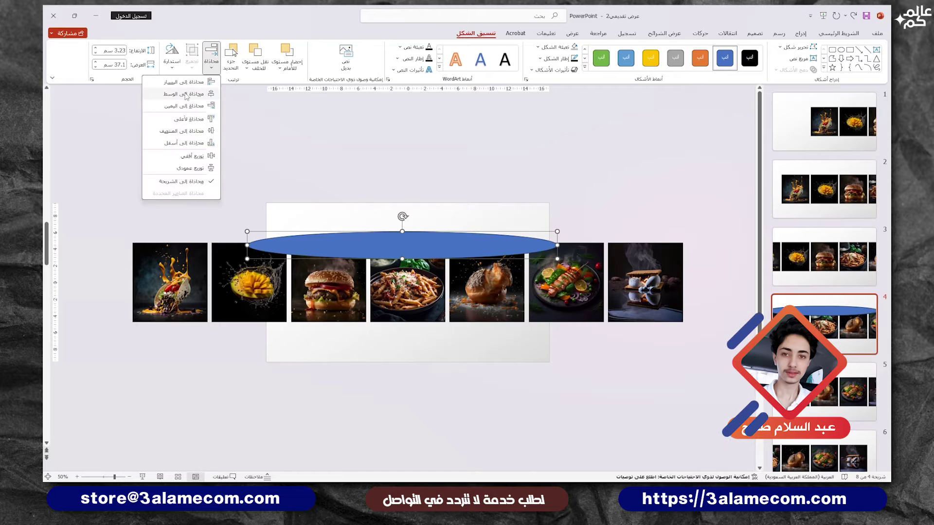
left_click(209, 96)
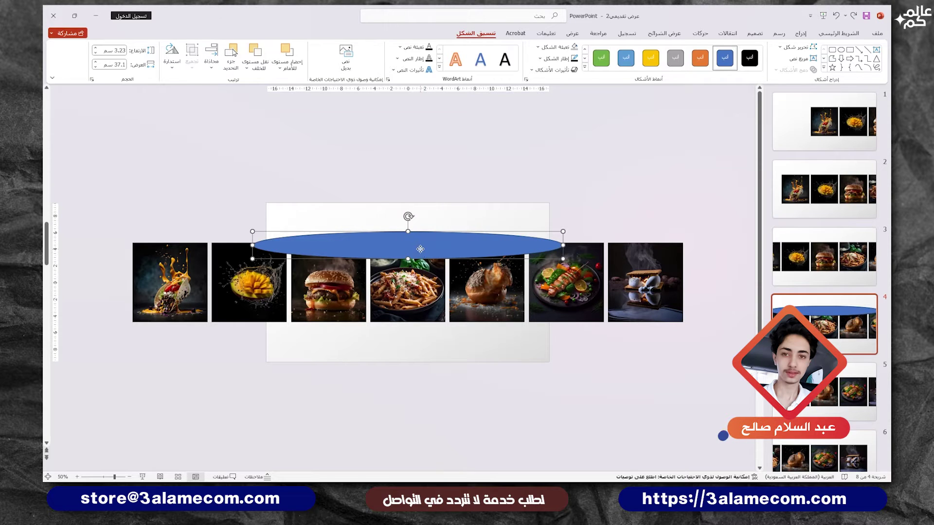
mouse_move(421, 249)
left_mouse_down()
mouse_move(402, 262)
mouse_move(404, 252)
mouse_move(417, 323)
left_mouse_up()
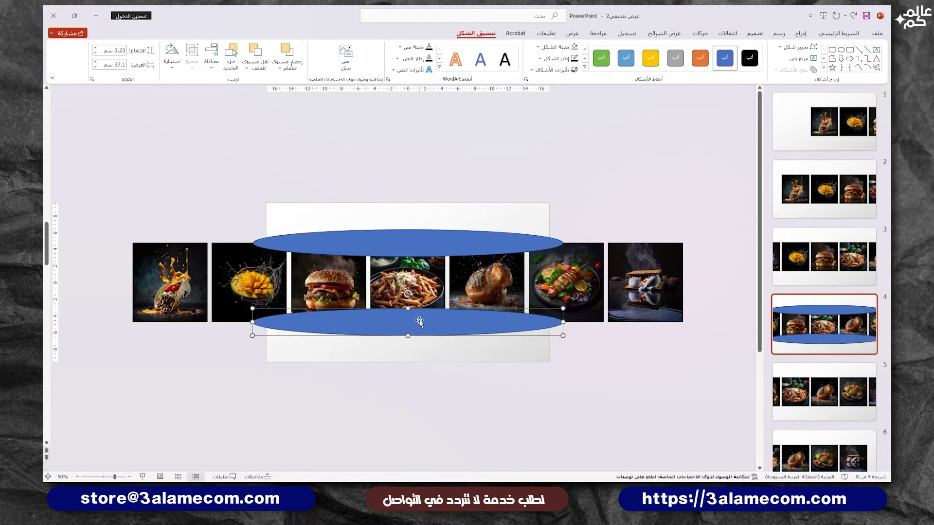
Step: Set both ovals on slide 4 to No Outline
left_click(429, 244, "shift")
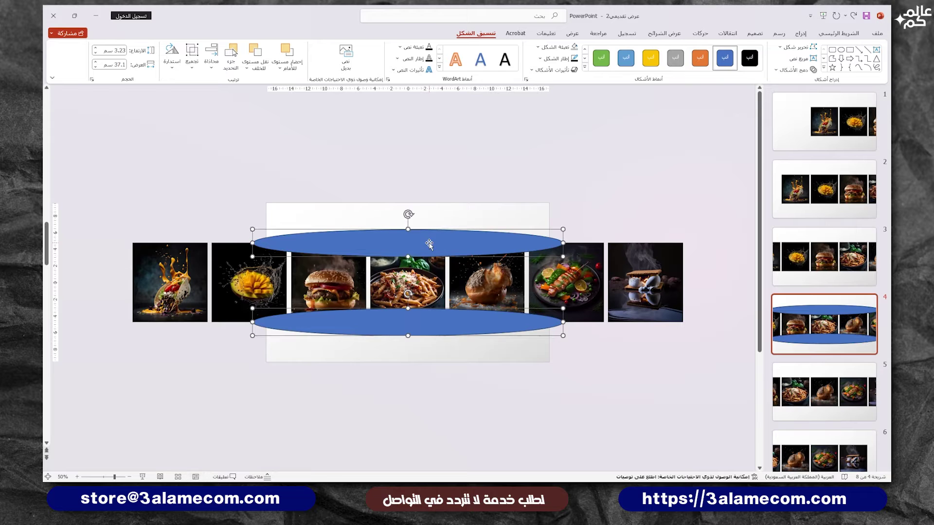
left_click(558, 58)
left_click(559, 156)
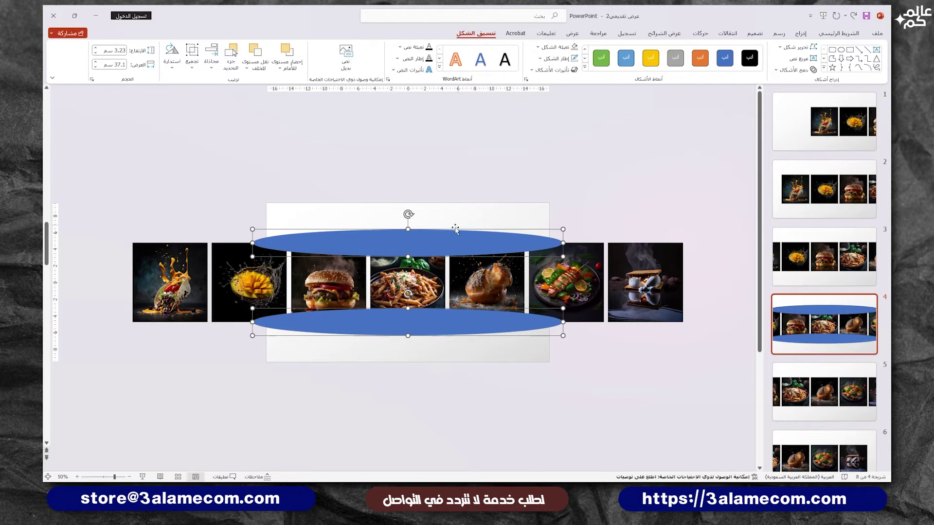
Step: Give both ovals a Slide background fill
right_click(443, 237)
left_click(377, 396)
left_click(167, 206)
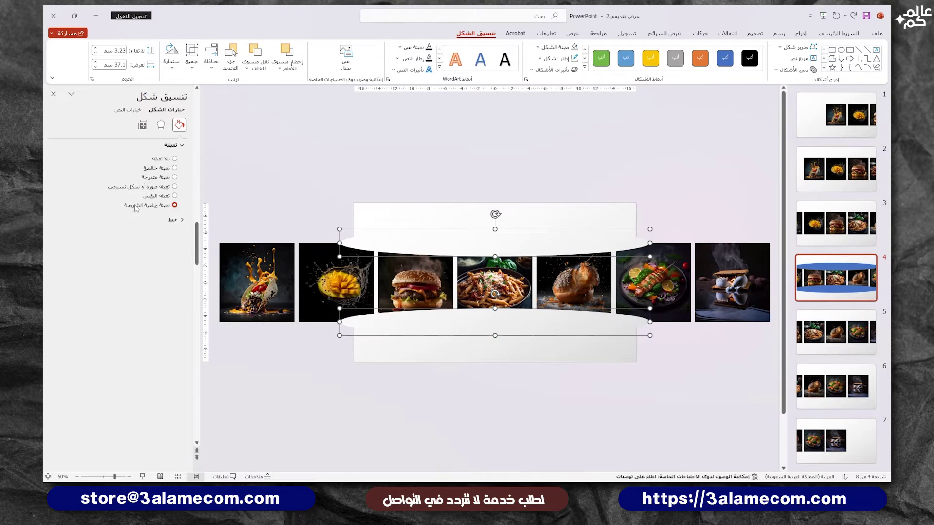
left_click(53, 94)
left_click(438, 173)
left_click(439, 253)
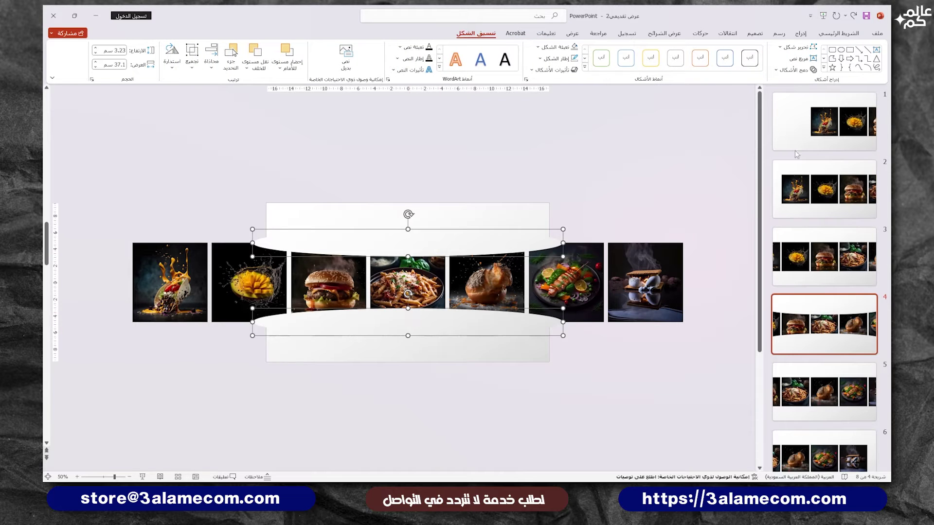
left_click(804, 132)
Step: Paste the background-filled ovals onto slides 3, 6 and 7
left_click(812, 220)
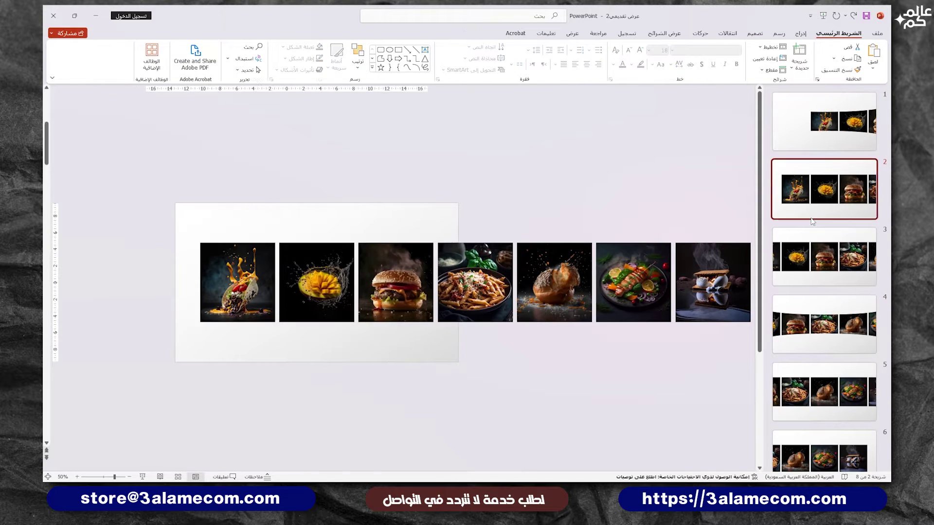
left_click(812, 257)
key("ctrl+v")
left_click(808, 403)
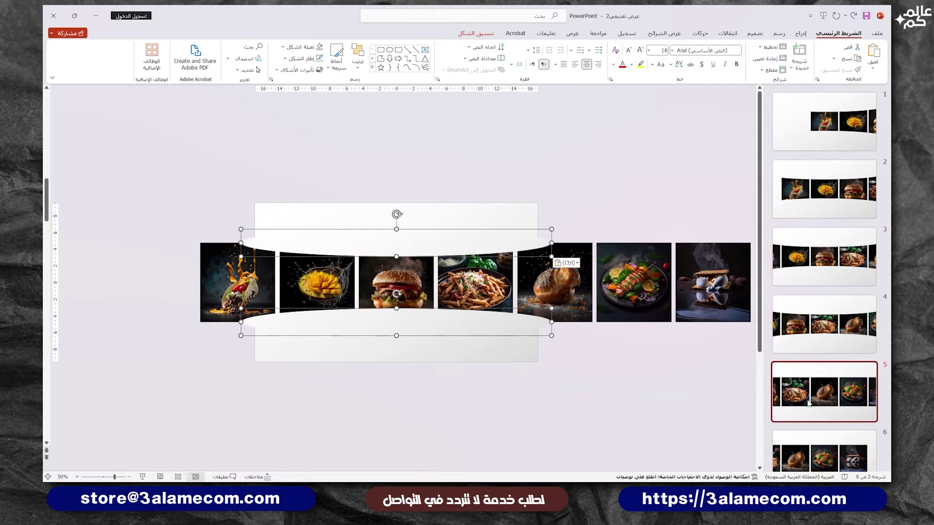
scroll(822, 340, "down", 3)
left_click(830, 326)
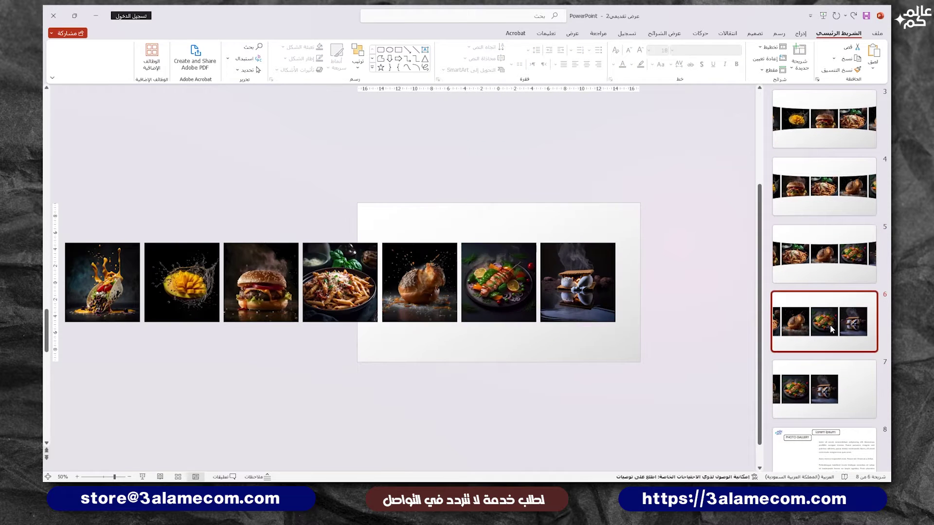
key("ctrl+v")
left_click(822, 389)
key("ctrl+v")
scroll(822, 292, "up", 3)
left_click(822, 257)
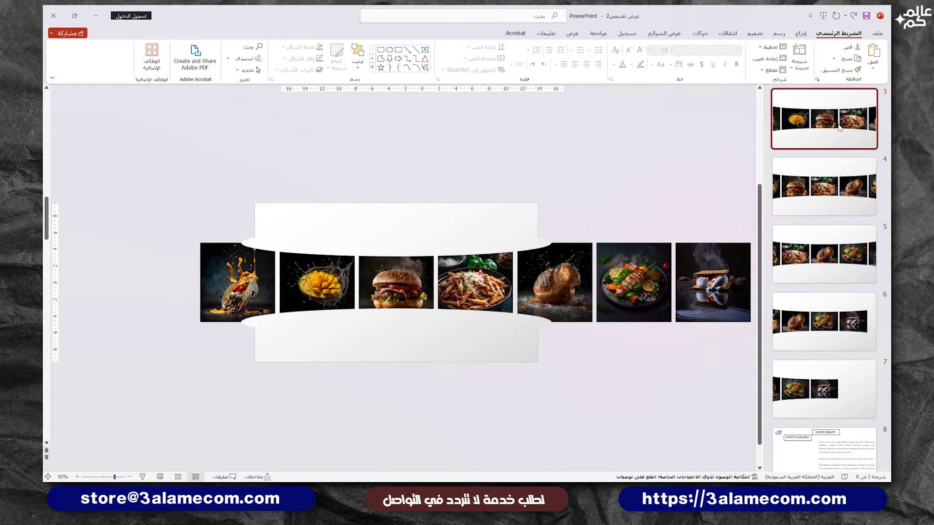
Step: Insert the logo picture from this device onto slide 1
left_click(804, 131)
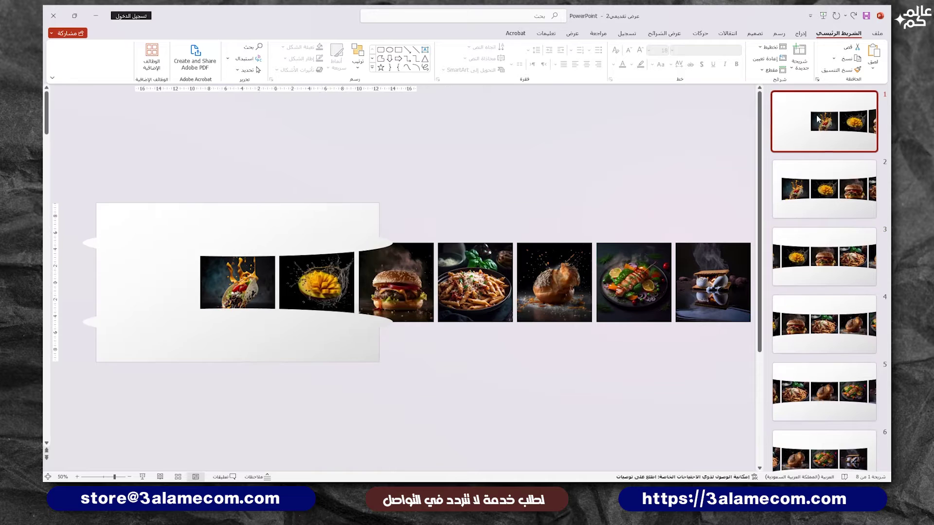
left_click(800, 34)
left_click(819, 61)
left_click(798, 94)
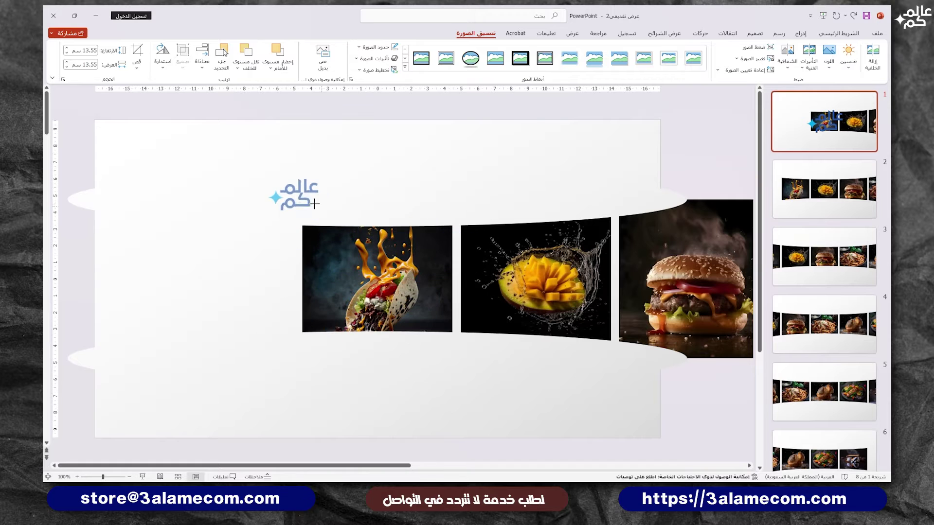
Step: Move the logo to slide 1's top-left corner and paste it onto slides 3 through 7
left_click_drag(292, 195, 121, 144)
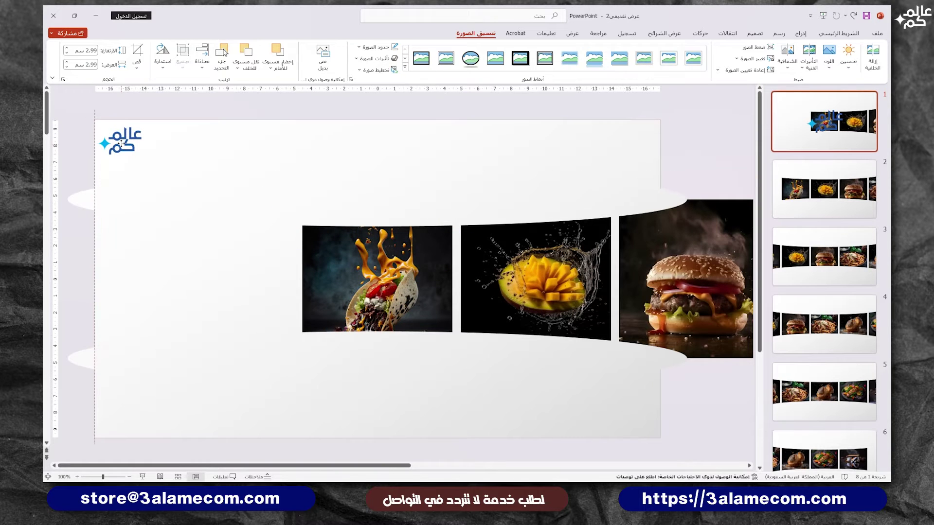
left_click_drag(122, 143, 123, 142)
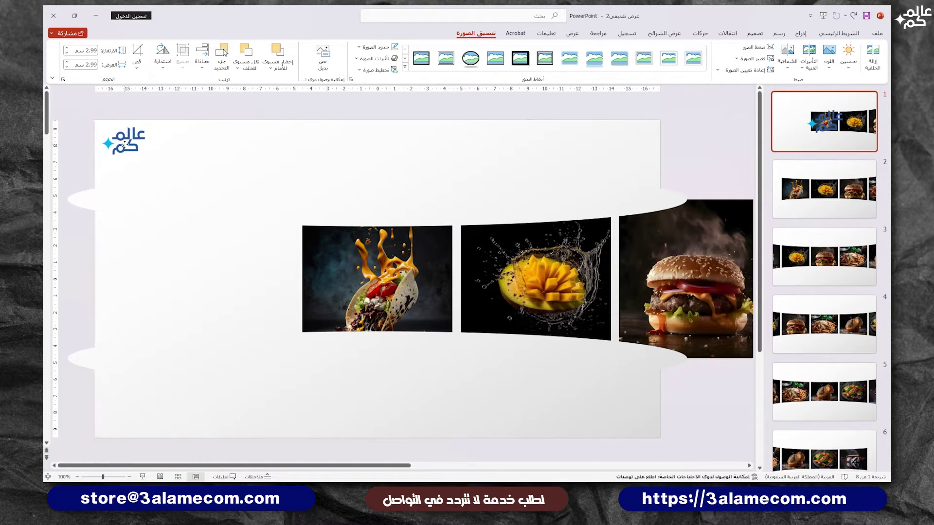
left_click(825, 189)
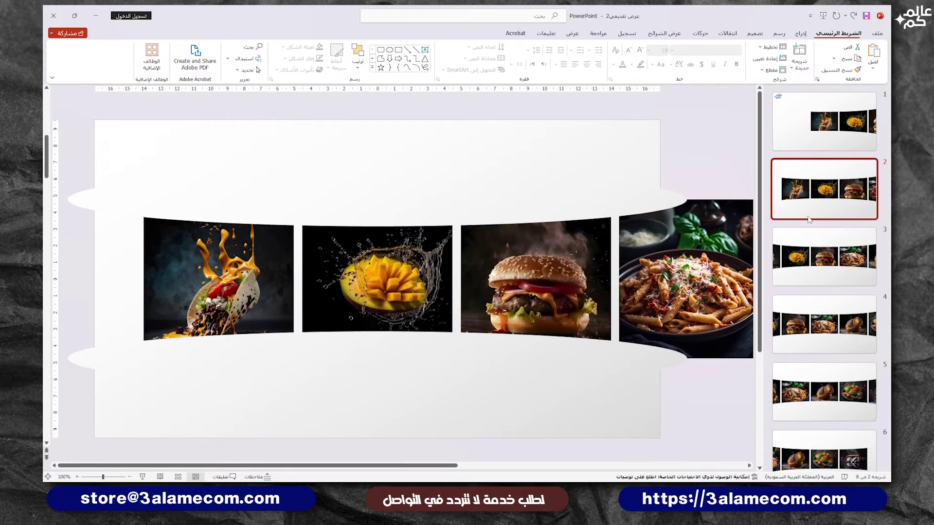
left_click(807, 263)
key("ctrl+v")
left_click(803, 325)
key("ctrl+v")
left_click(799, 396)
key("ctrl+v")
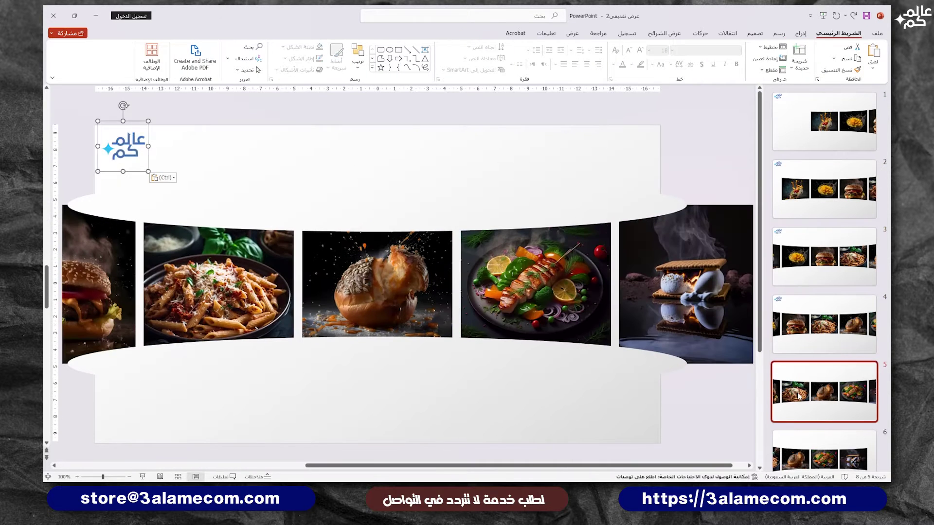
left_click(798, 396)
key("ctrl+v")
left_click(799, 423)
key("ctrl+v")
scroll(798, 243, "up", 10)
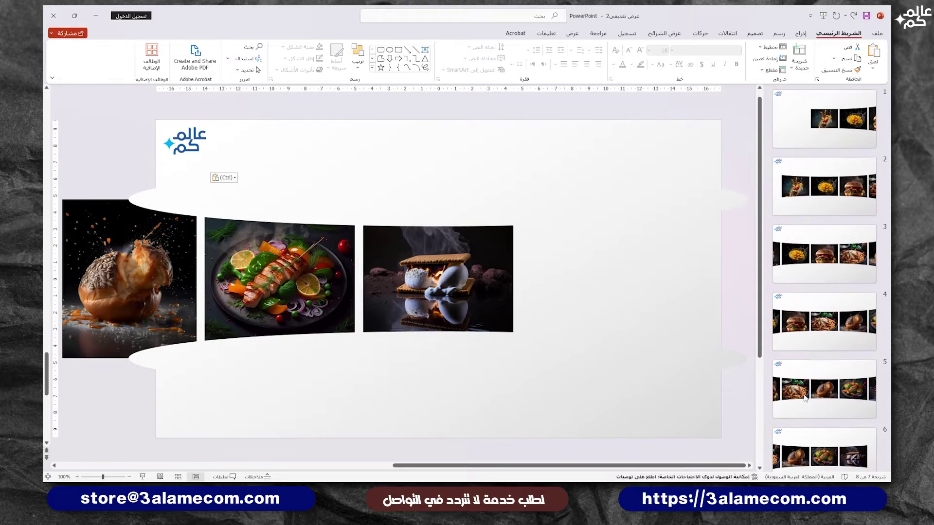
Step: Return to slide 1, then open slide 8
left_click(798, 148)
scroll(602, 145, "down", 2, "ctrl")
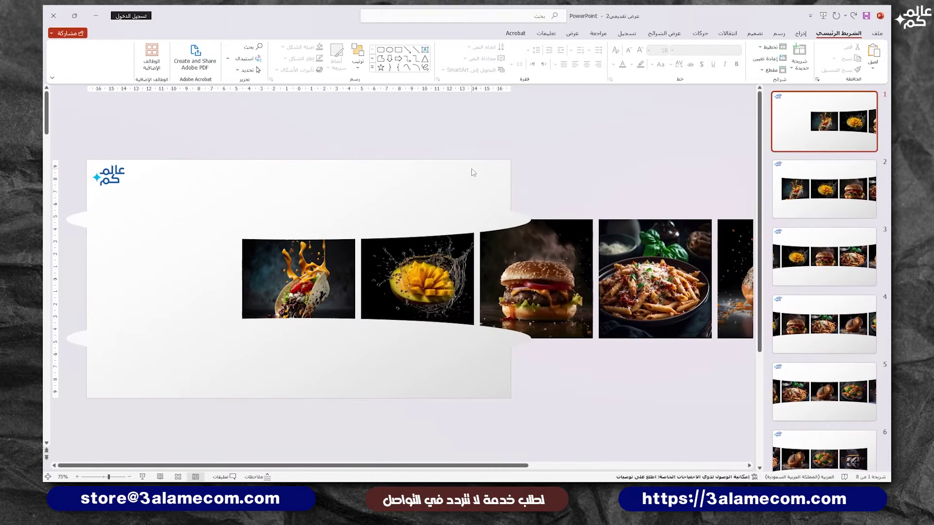
scroll(767, 268, "down", 5)
left_click(824, 428)
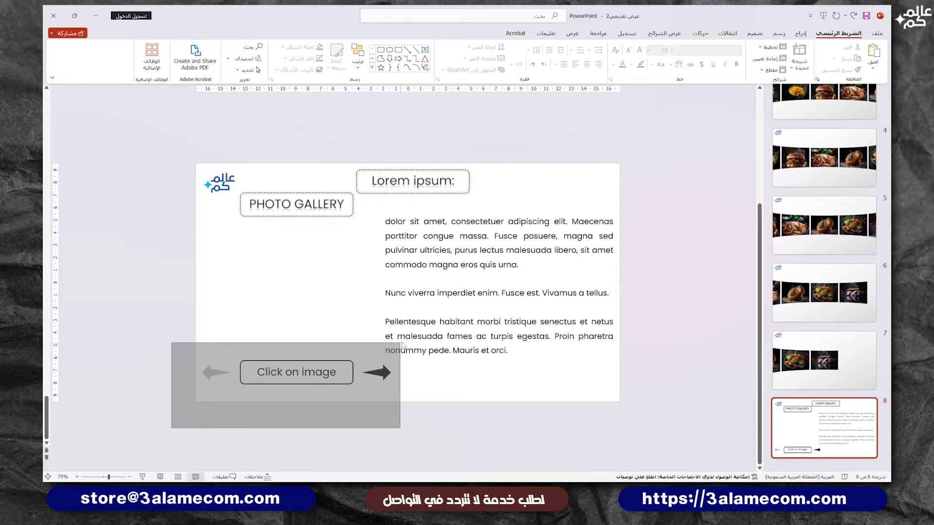
Step: Copy the PHOTO GALLERY title, arrows and Click on image box from slide 8 onto slide 1
left_click_drag(172, 428, 407, 336)
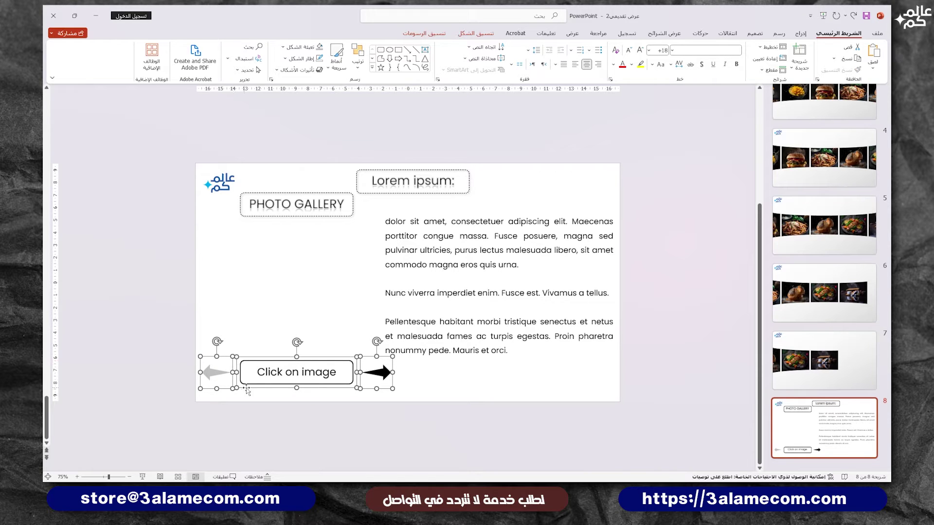
left_click_drag(345, 359, 348, 352)
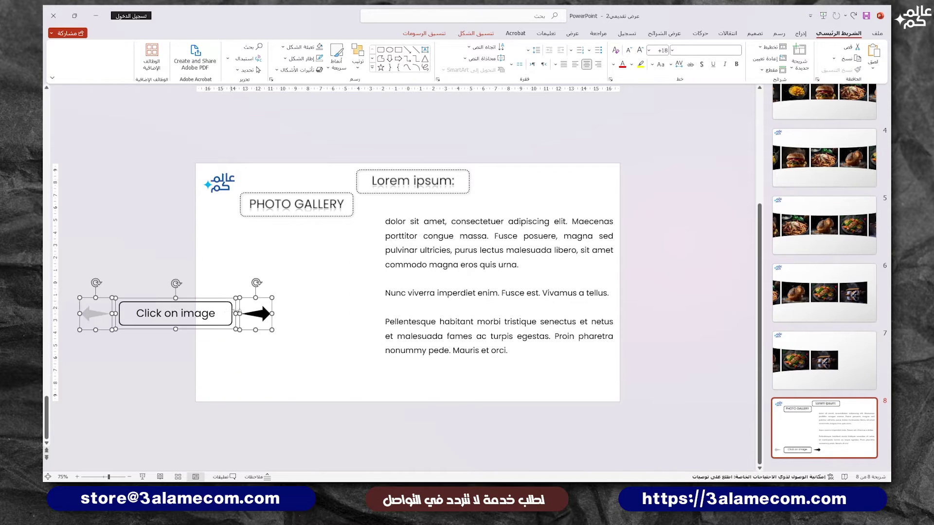
left_click(329, 213)
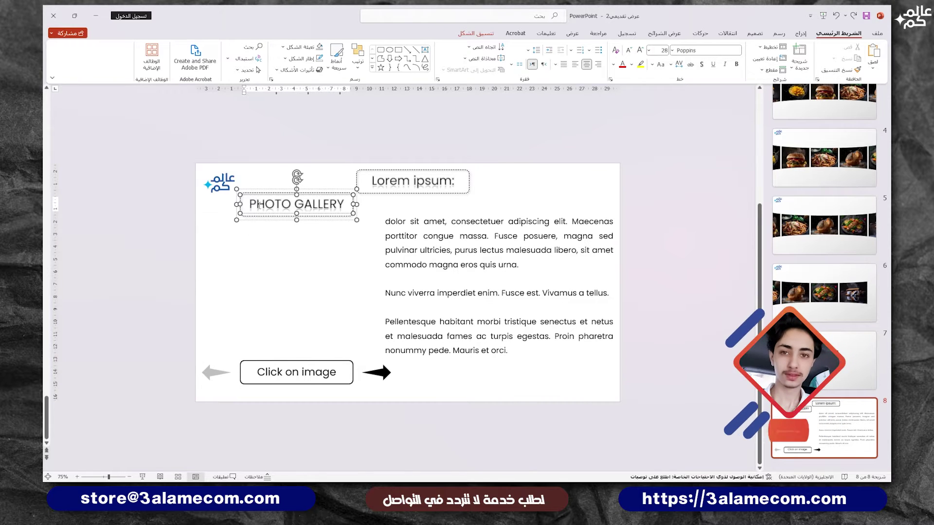
left_click_drag(156, 348, 406, 401)
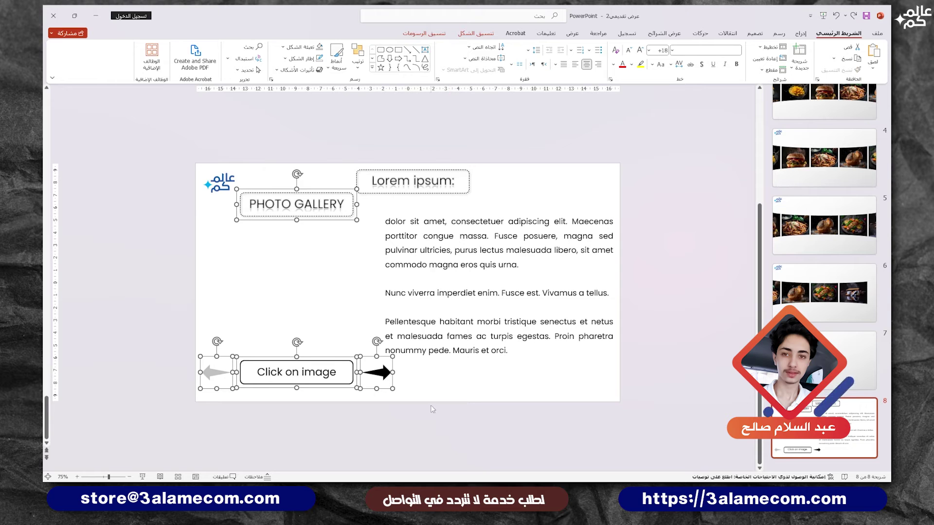
scroll(832, 312, "up", 10)
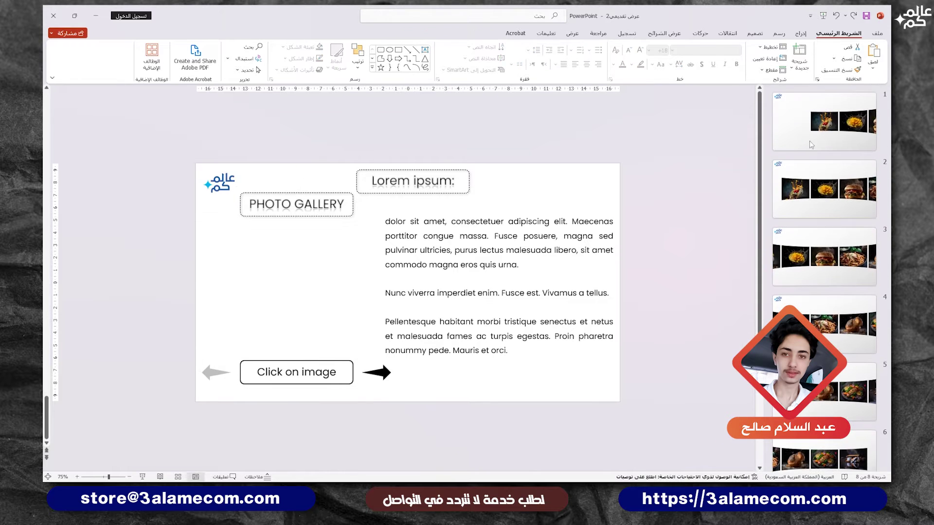
left_click(809, 139)
key("ctrl+v")
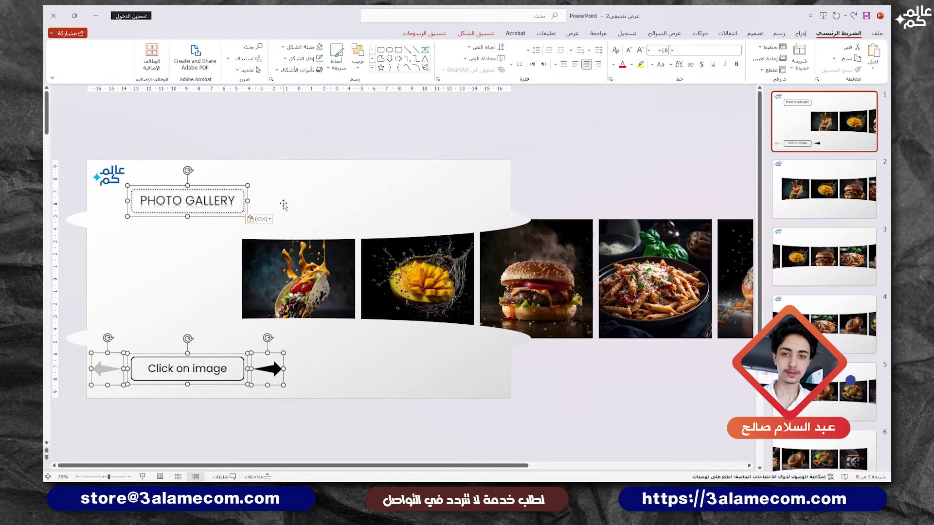
Step: Centre the PHOTO GALLERY title horizontally on slide 1
left_click(155, 209)
left_click(358, 56)
mouse_move(340, 204)
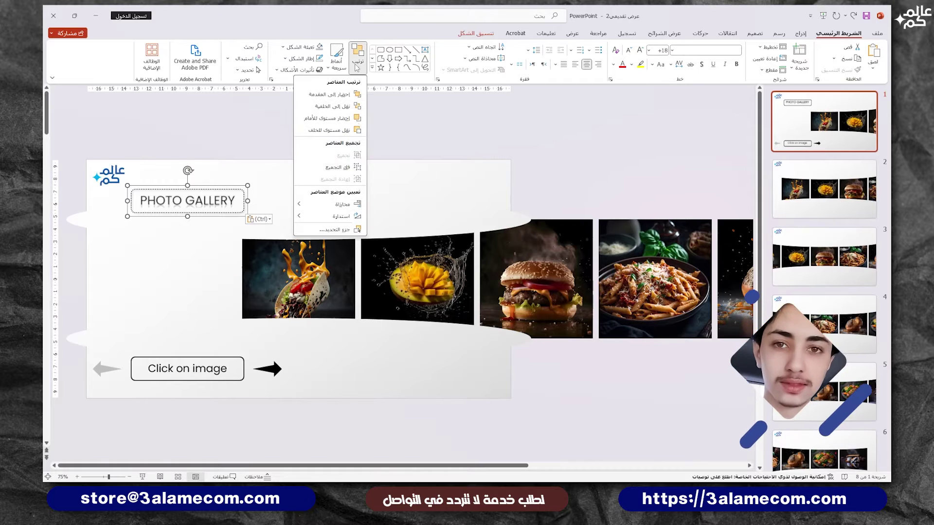
left_click(266, 217)
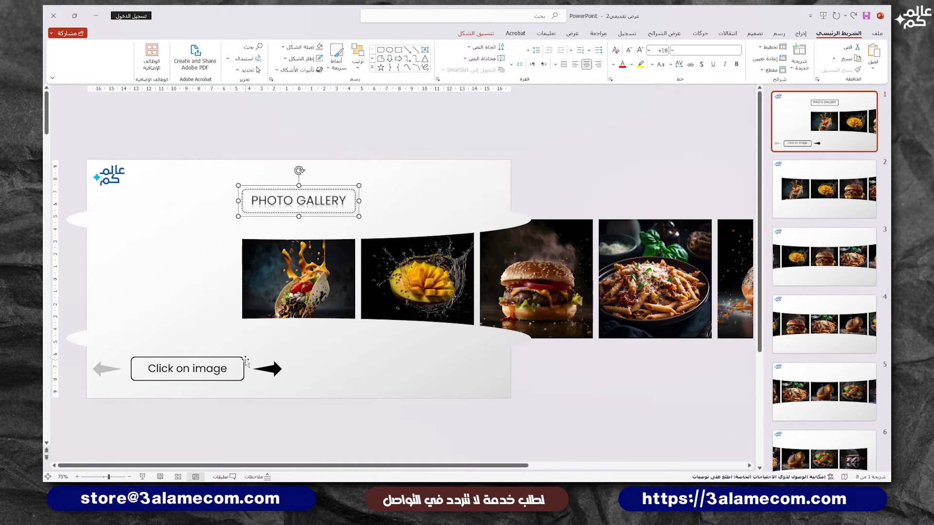
Step: Group the arrows with the Click on image box and centre the group horizontally
left_click_drag(323, 440, 67, 349)
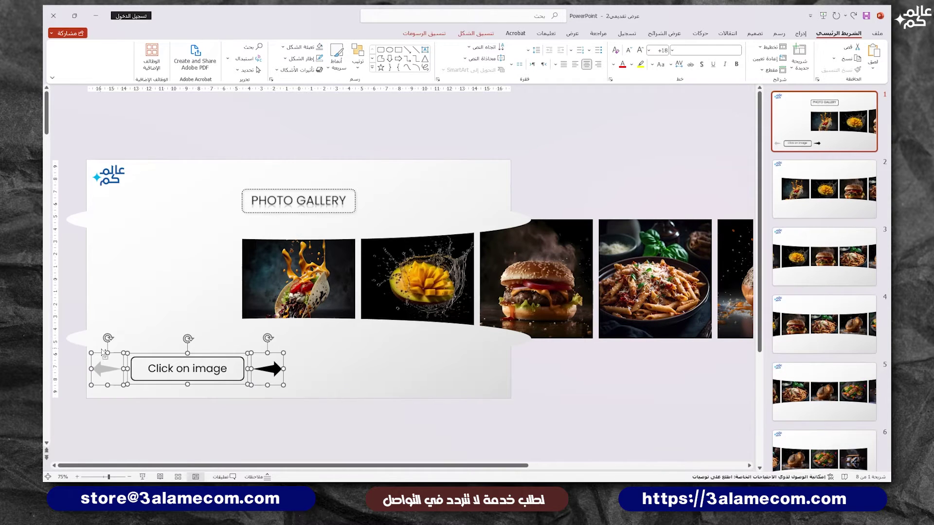
key("ctrl+g")
left_click(355, 55)
mouse_move(338, 204)
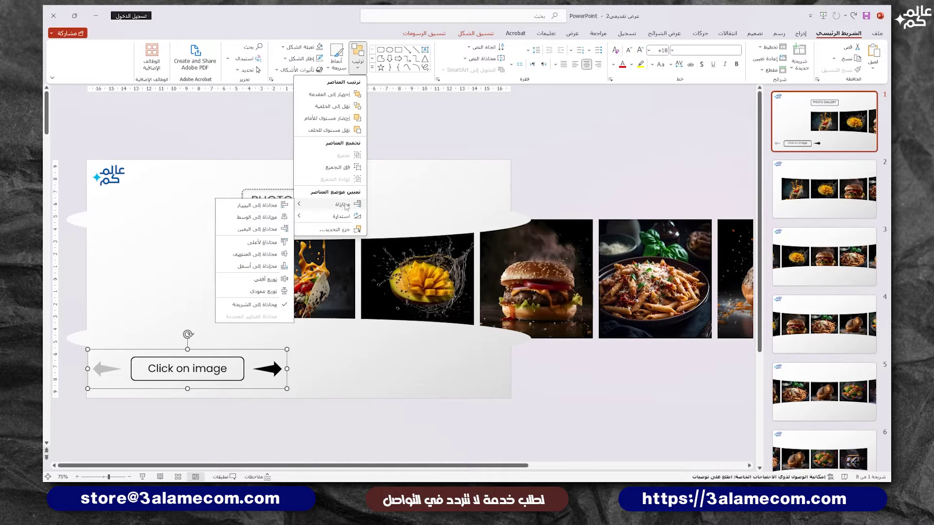
left_click(265, 216)
left_click(367, 419)
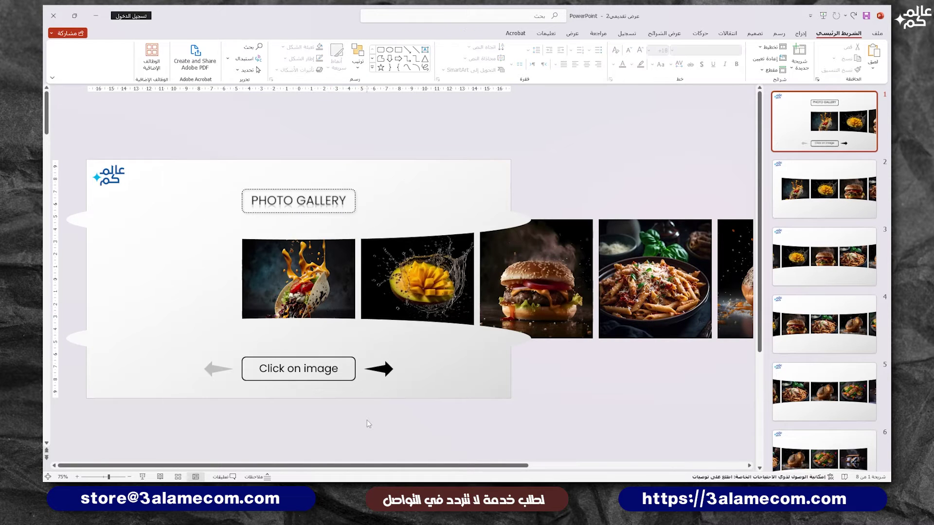
scroll(289, 419, "up", 3)
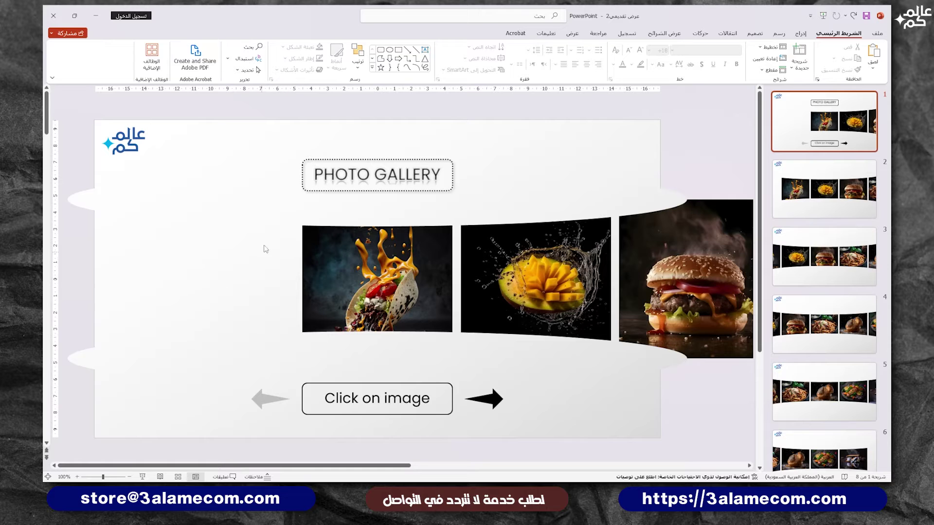
Step: Check slide 1's grey back and black forward arrows, preview slide 2, then reselect the forward arrow
left_click(262, 399)
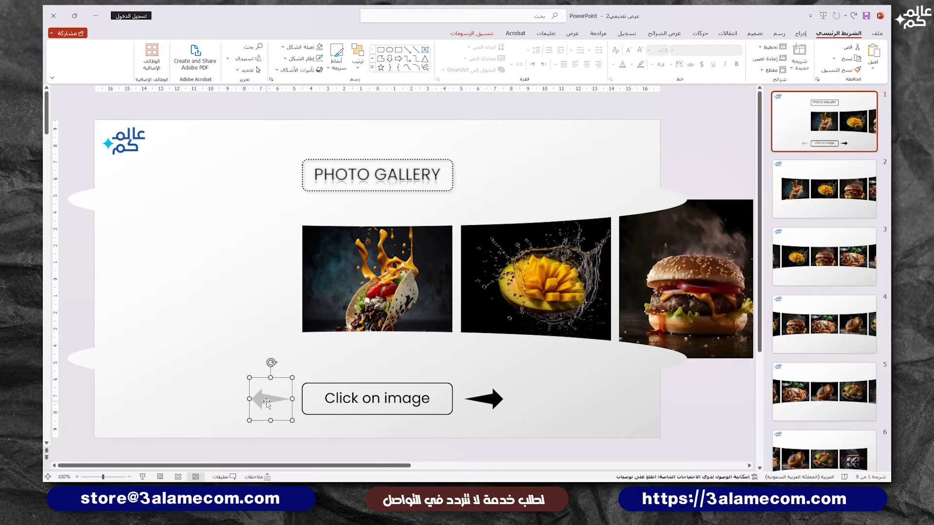
left_click(495, 400)
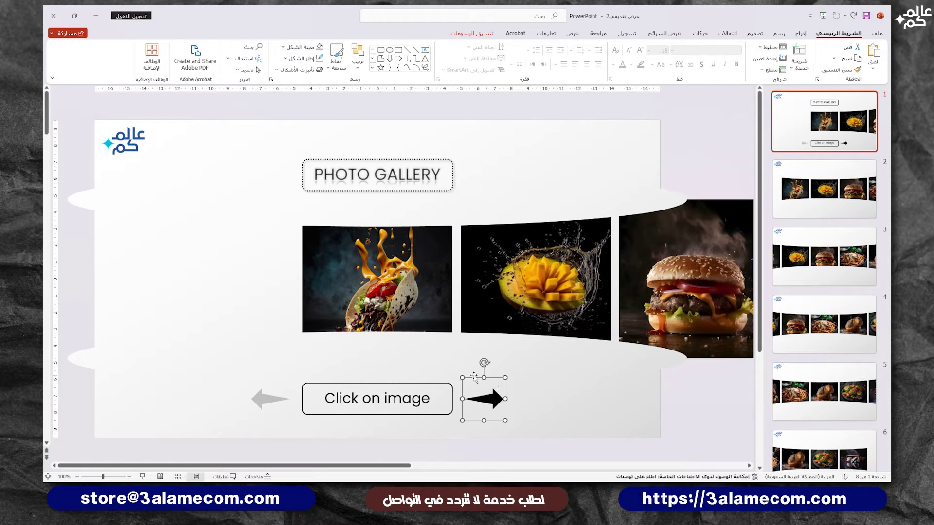
left_click(544, 433)
scroll(657, 266, "down", 1)
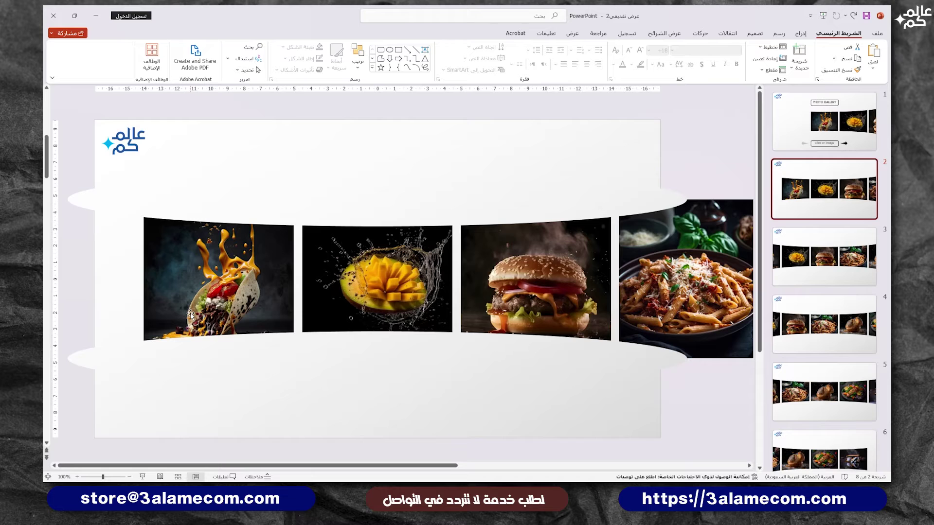
scroll(585, 327, "up", 1)
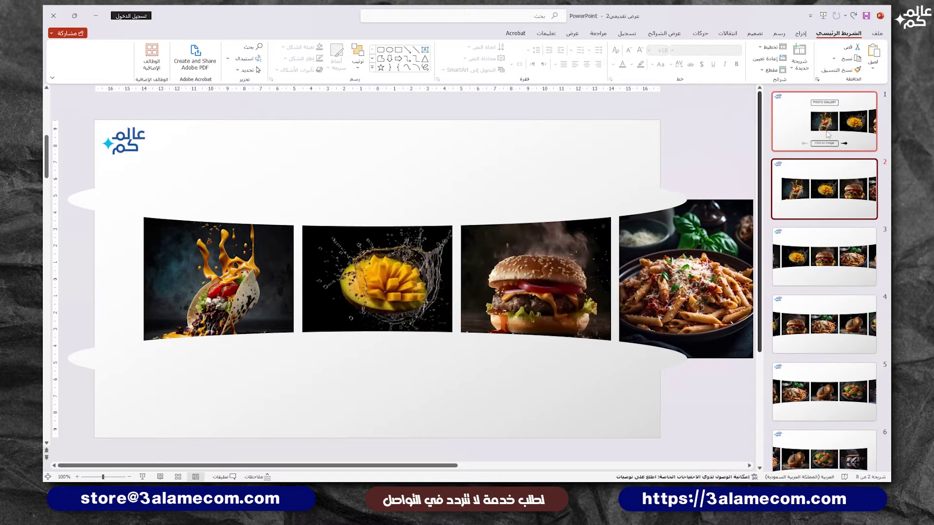
left_click(492, 395)
Step: Hyperlink slide 1's black right arrow to the Next Slide
right_click(492, 395)
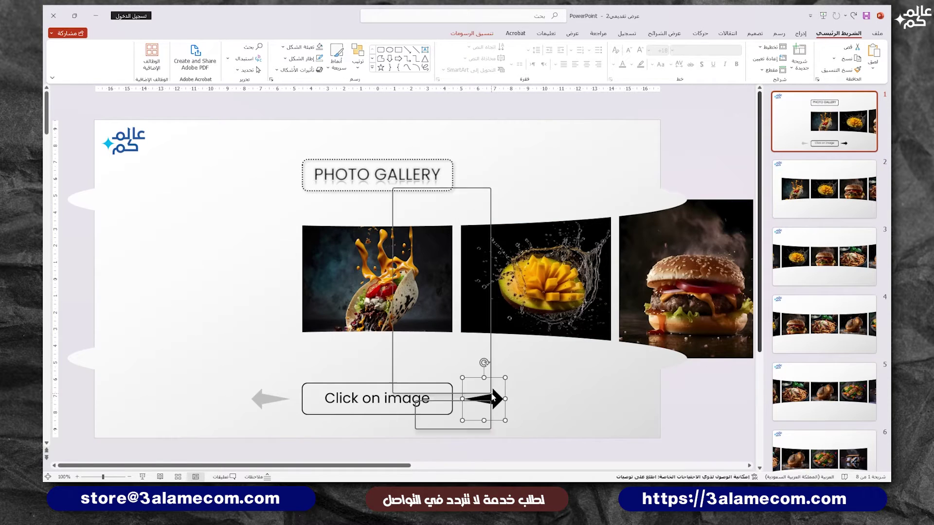
left_click(453, 324)
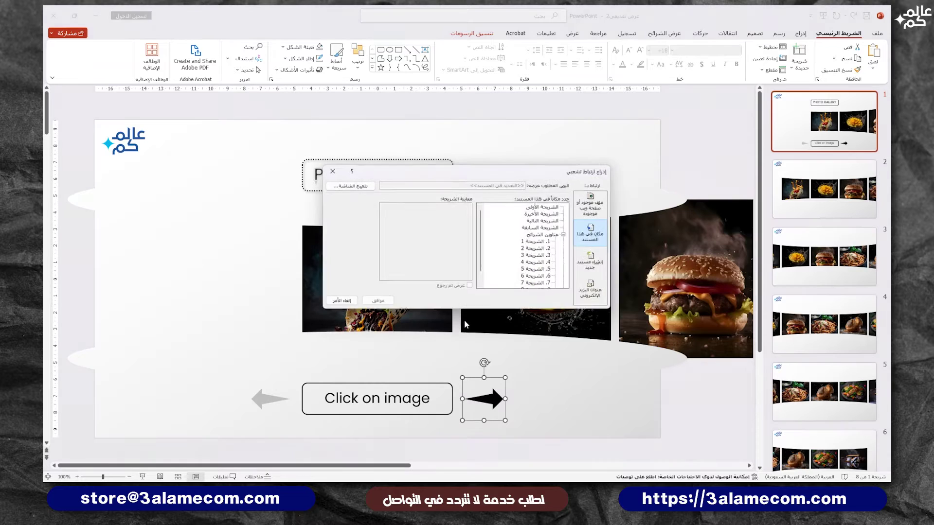
left_click(550, 220)
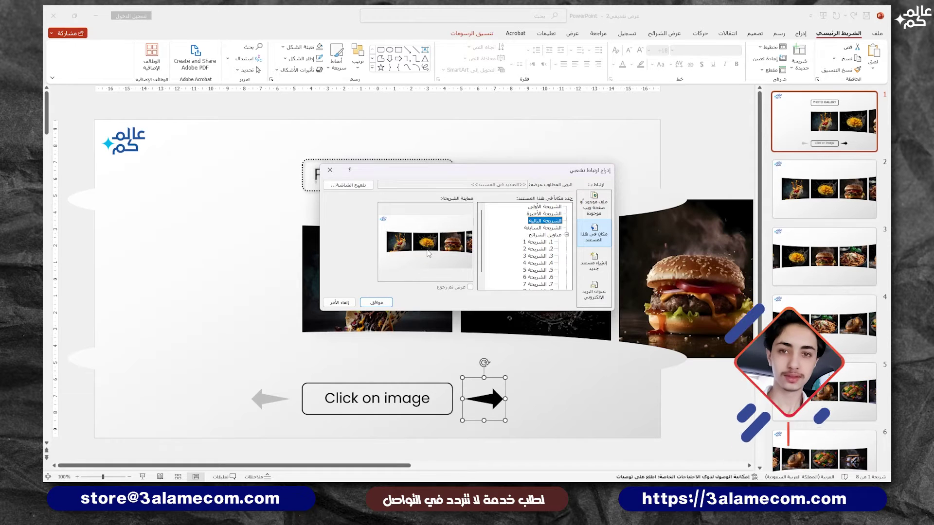
left_click(388, 302)
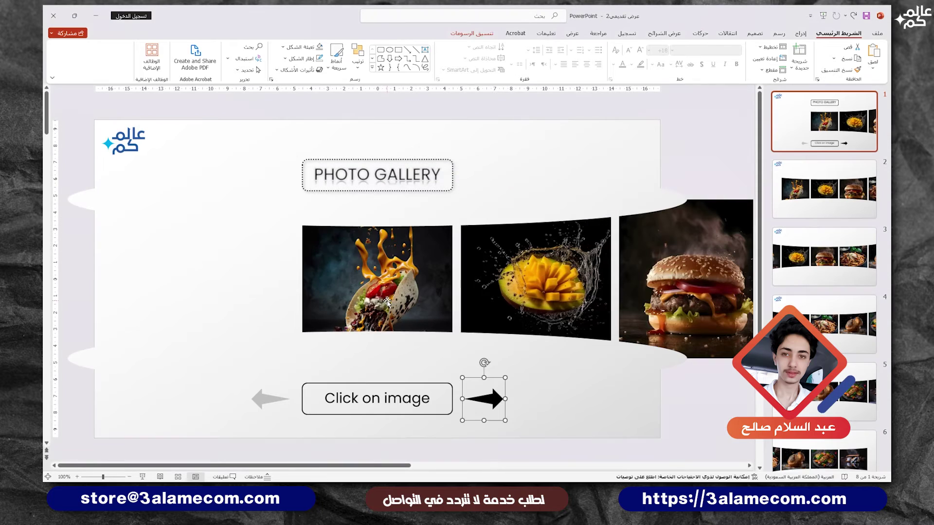
Step: Copy the PHOTO GALLERY title, both arrows and the Click on image button
left_click_drag(538, 444, 190, 358)
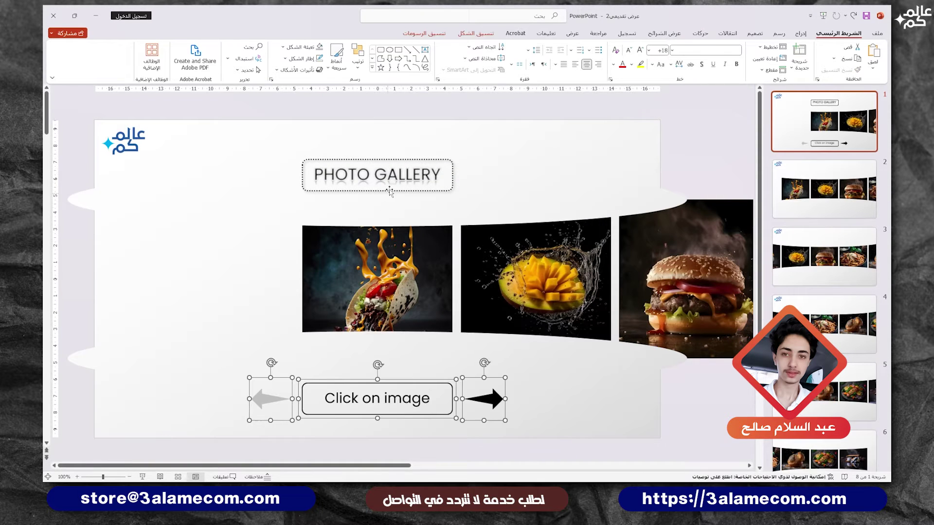
left_click(393, 184, "shift")
key("ctrl+c")
Step: Paste the set onto slide 2, make its left arrow black and link it to the Previous Slide
left_click(786, 193)
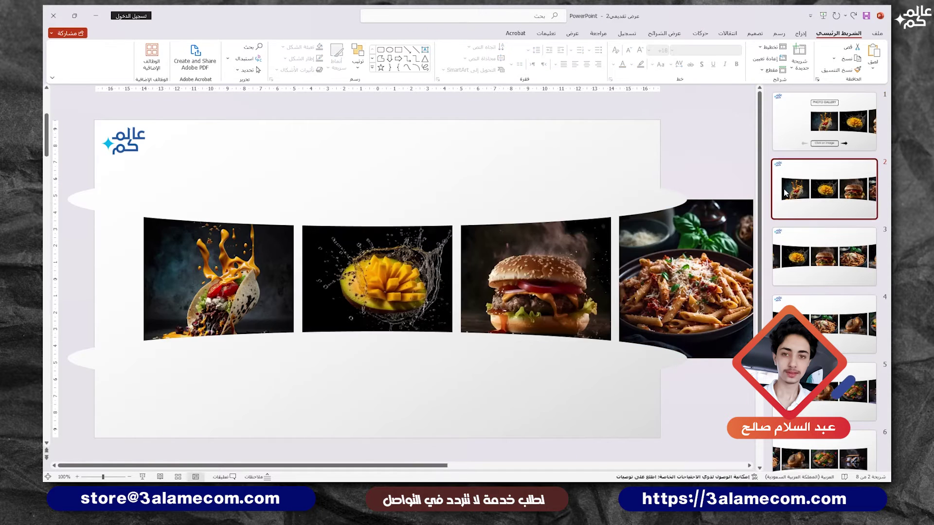
key("ctrl+v")
left_click(550, 384)
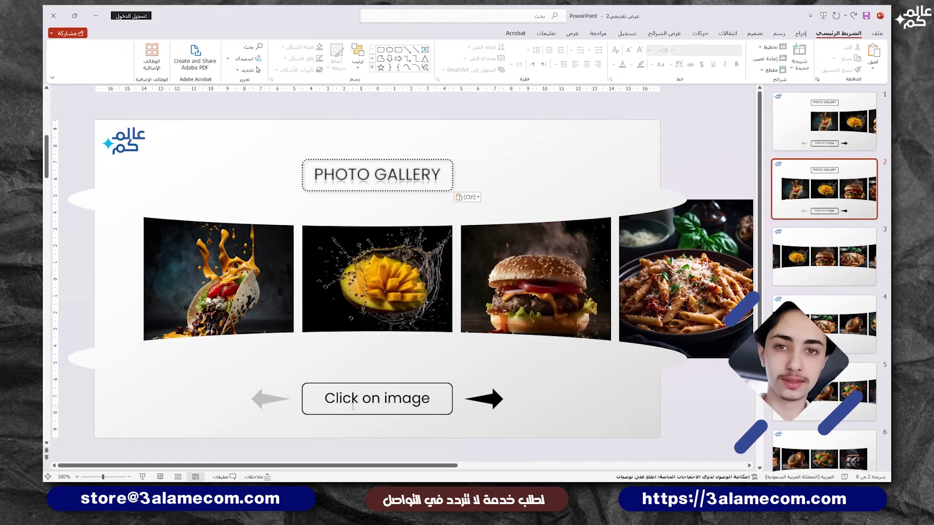
left_click(273, 401)
left_click(302, 47)
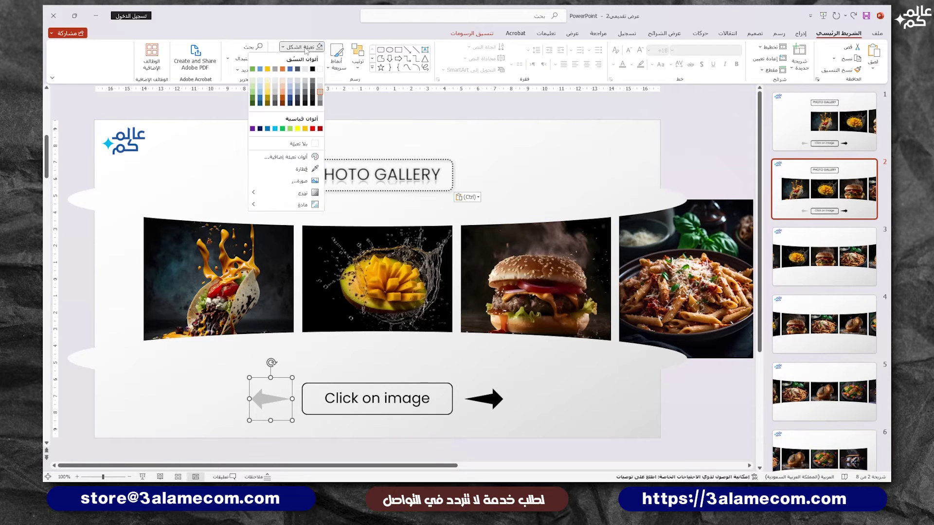
left_click(314, 73)
right_click(276, 399)
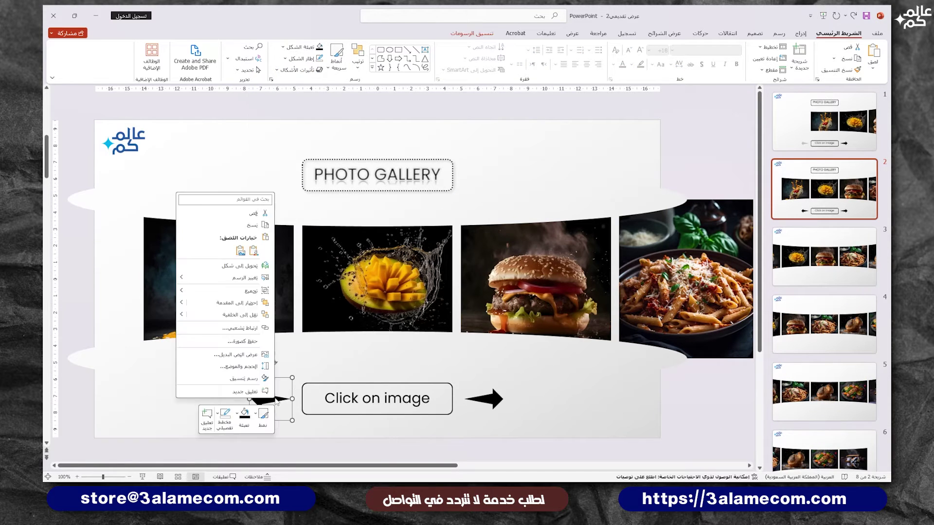
left_click(239, 328)
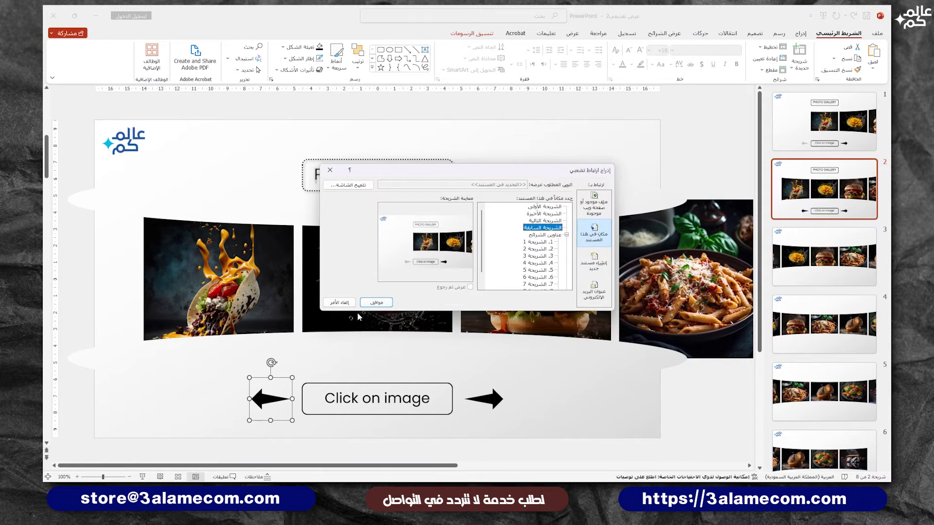
left_click(376, 303)
Step: Paste the title, arrows and Click on image button onto slides 3 through 7
left_click_drag(547, 440, 187, 359)
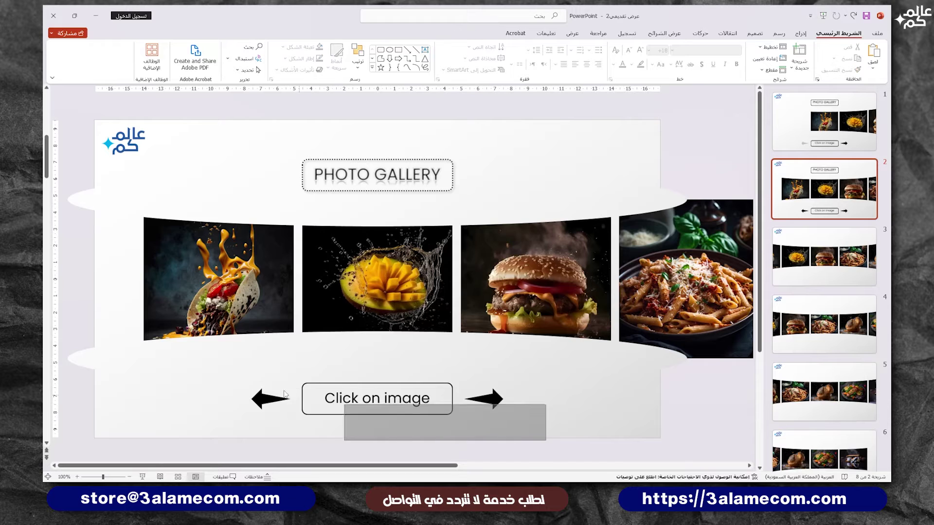
left_click(370, 178, "shift")
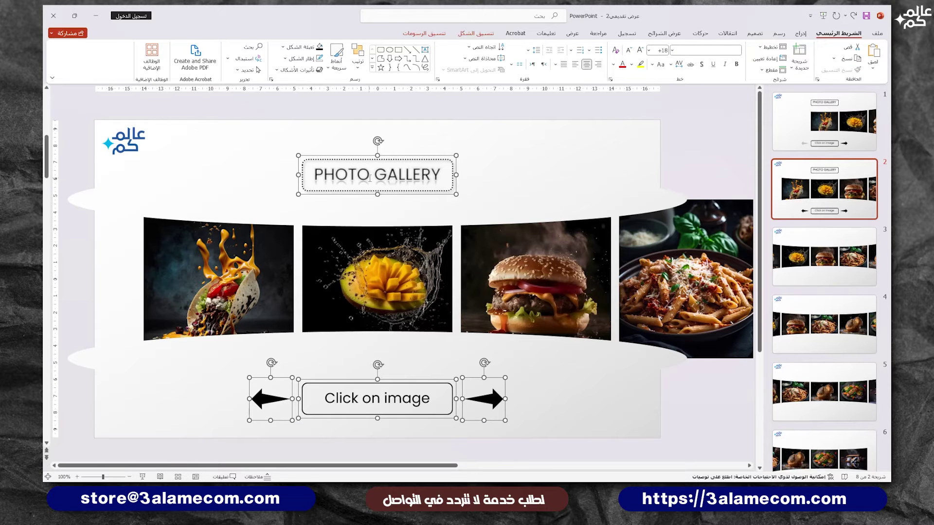
left_click(818, 262)
key("ctrl+v")
left_click(823, 325)
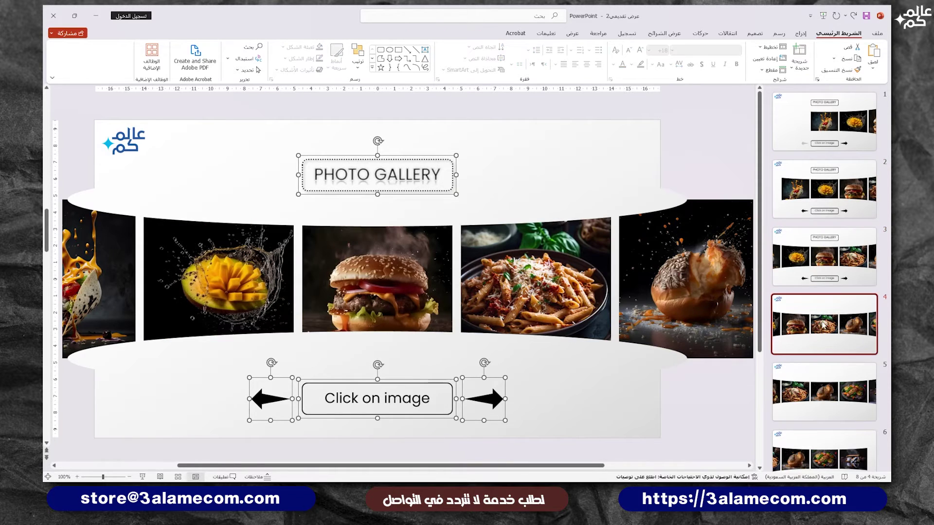
key("ctrl+v")
left_click(824, 391)
key("ctrl+v")
left_click(827, 453)
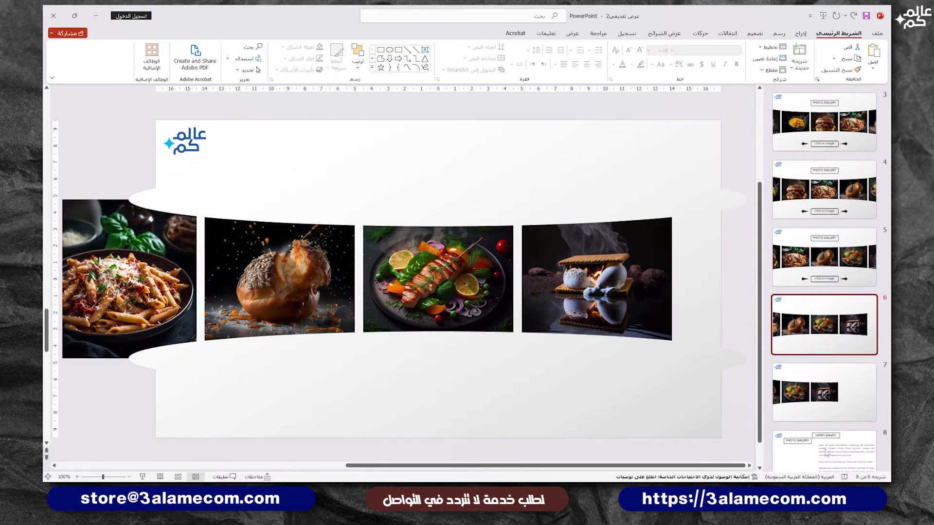
key("ctrl+v")
left_click(828, 405)
key("ctrl+v")
Step: Make slide 7's right arrow light grey and remove its hyperlink
left_click(605, 390)
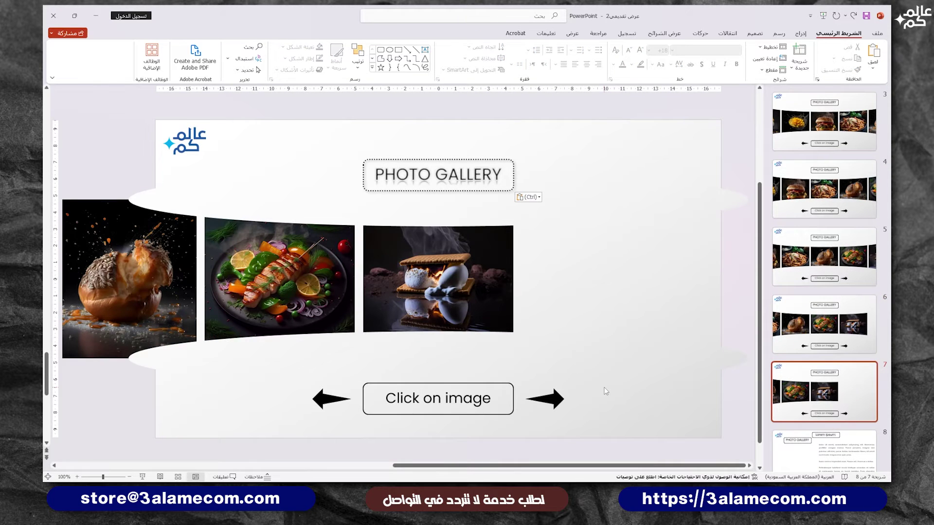
left_click(556, 398)
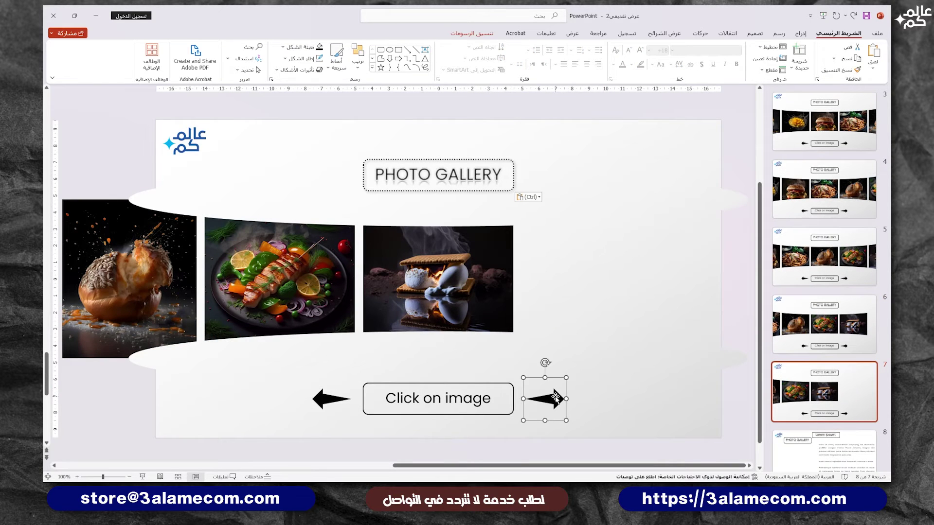
left_click(302, 46)
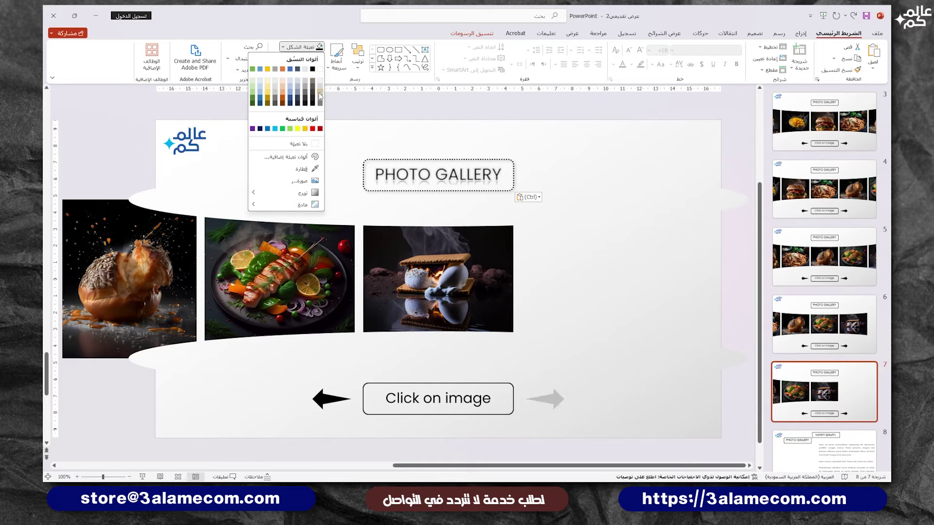
left_click(320, 94)
right_click(555, 404)
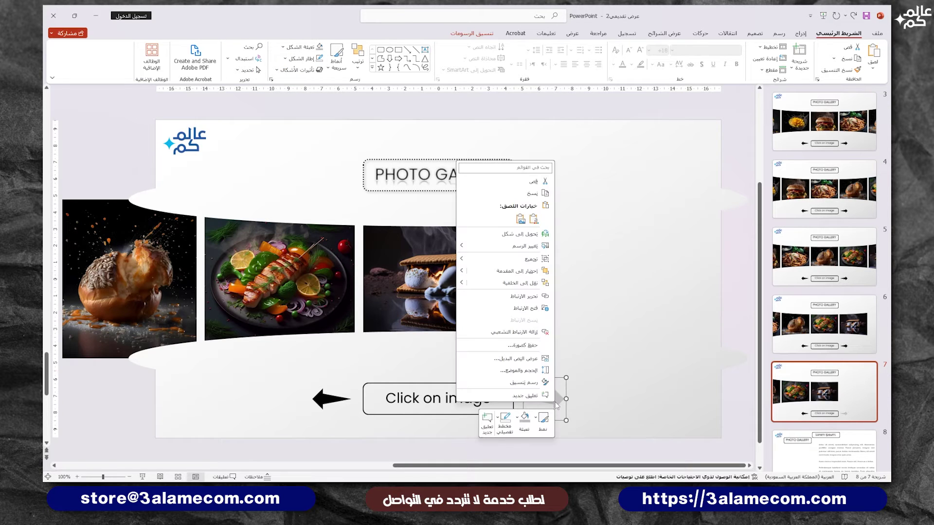
left_click(534, 332)
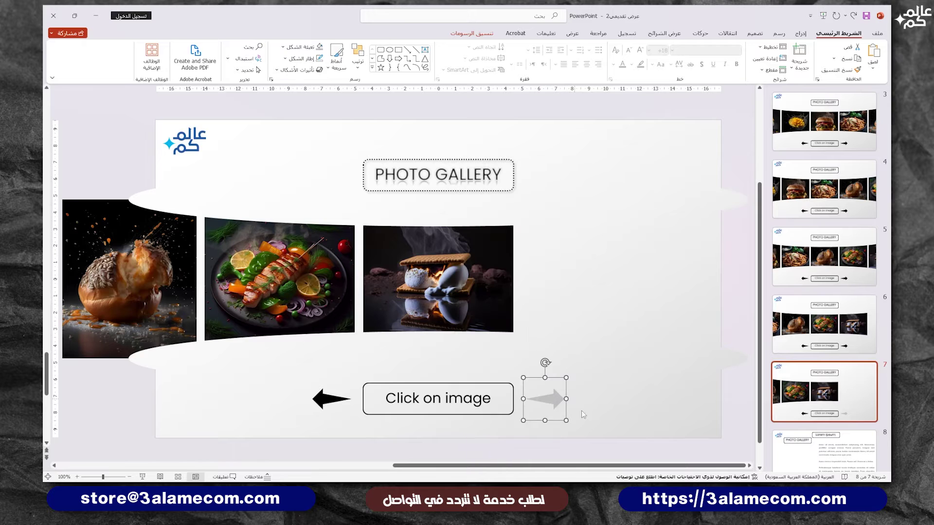
left_click(591, 424)
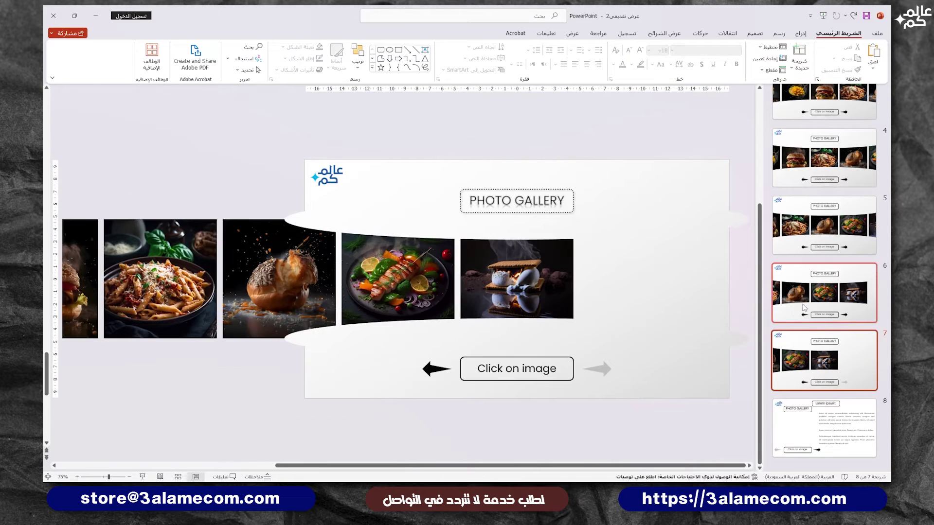
Step: Move slide 1 down the deck to position 8
left_click(824, 133)
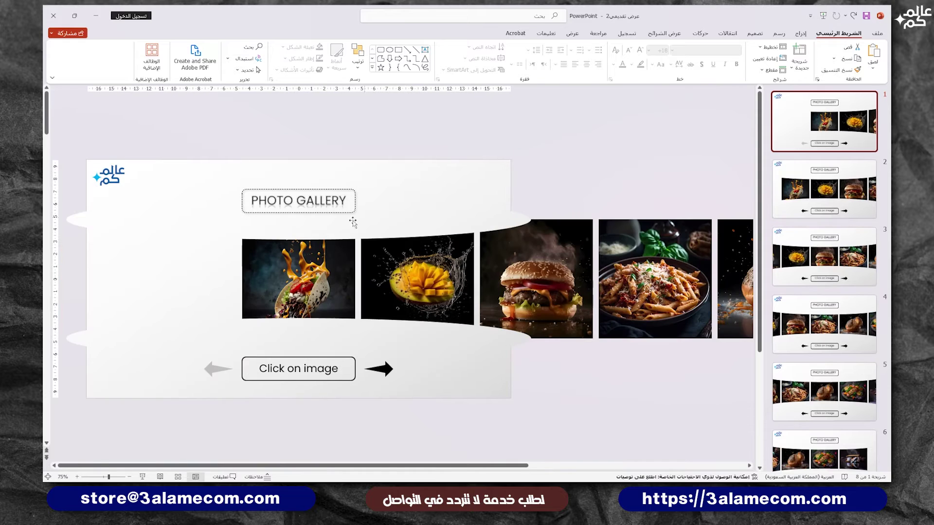
scroll(338, 228, "down", 1)
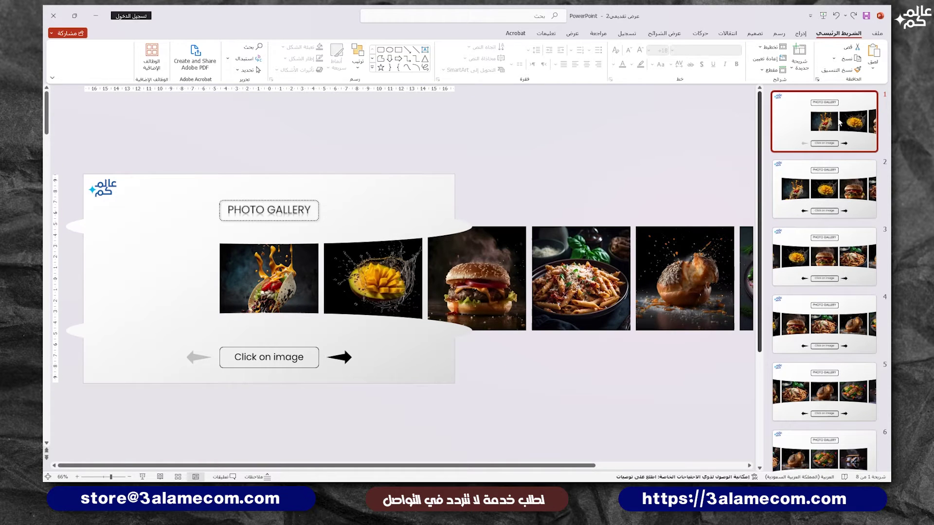
left_click_drag(839, 123, 821, 463)
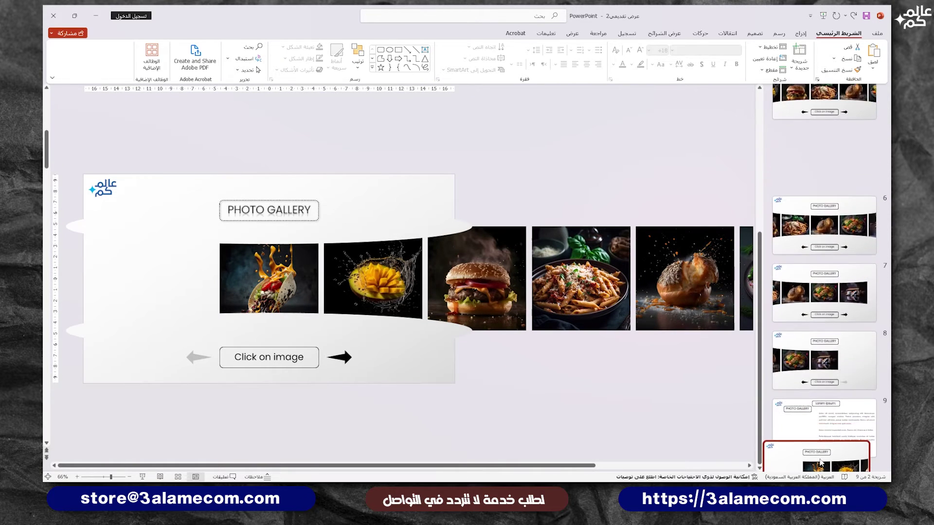
left_click_drag(821, 463, 784, 345)
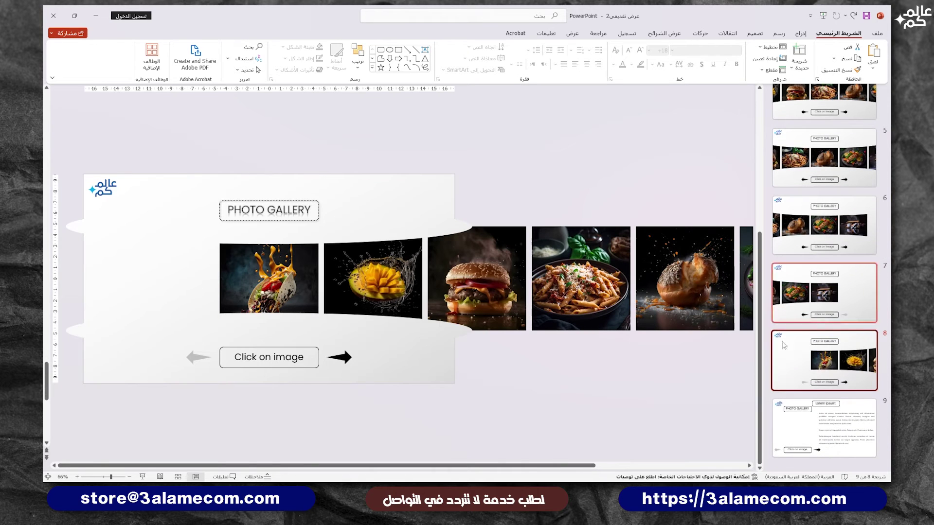
Step: Delete the arrows, Click on image button, wave shapes, other gallery photos and empty placeholders
scroll(524, 436, "down", 3)
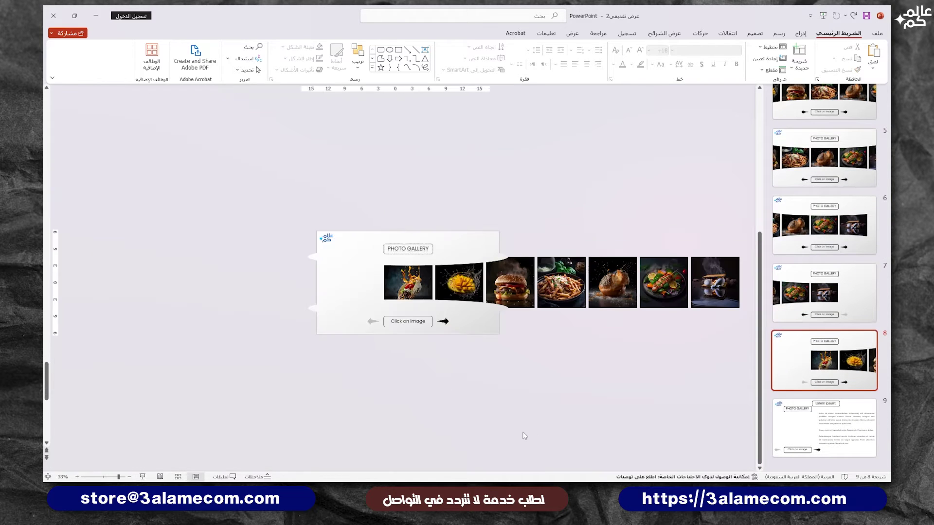
left_click_drag(423, 344, 451, 294)
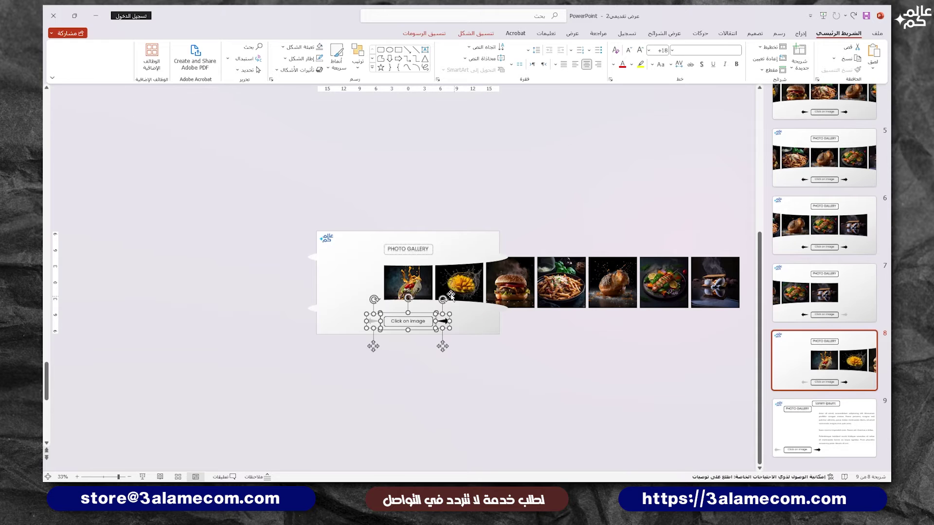
left_click(471, 258, "shift")
left_click(461, 317, "shift")
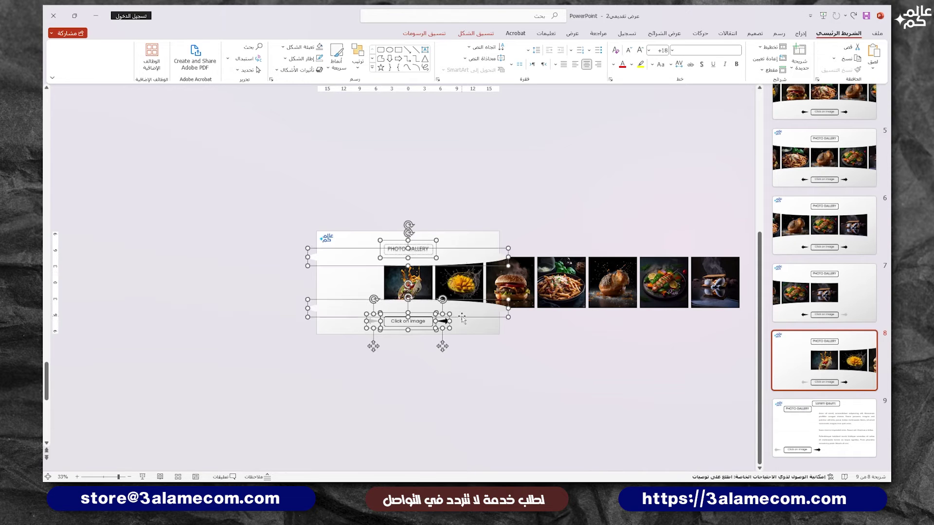
key("Delete")
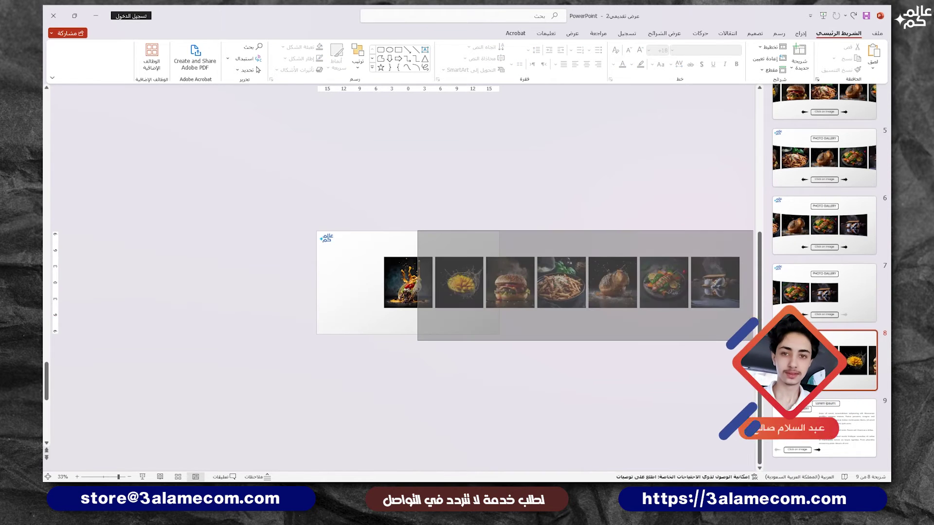
mouse_move(753, 230)
left_mouse_down()
mouse_move(417, 340)
mouse_move(395, 330)
left_mouse_up()
key("Delete")
left_click_drag(260, 329, 392, 237)
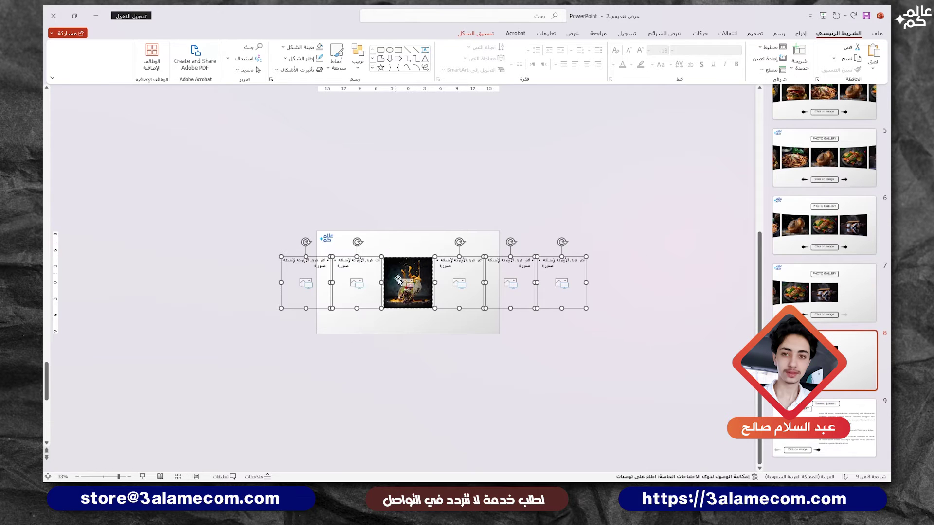
key("Delete")
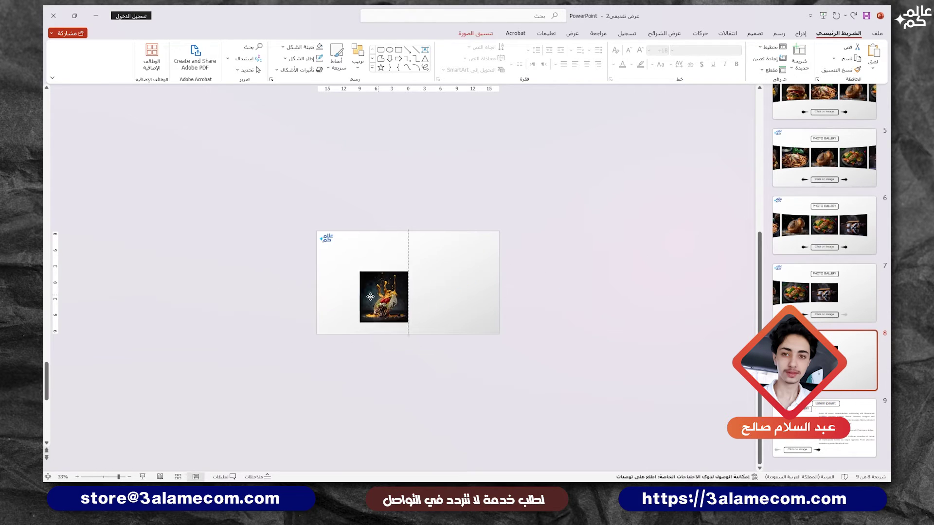
Step: Move the taco photo to the slide's left side and enlarge it
left_click_drag(399, 281, 337, 302)
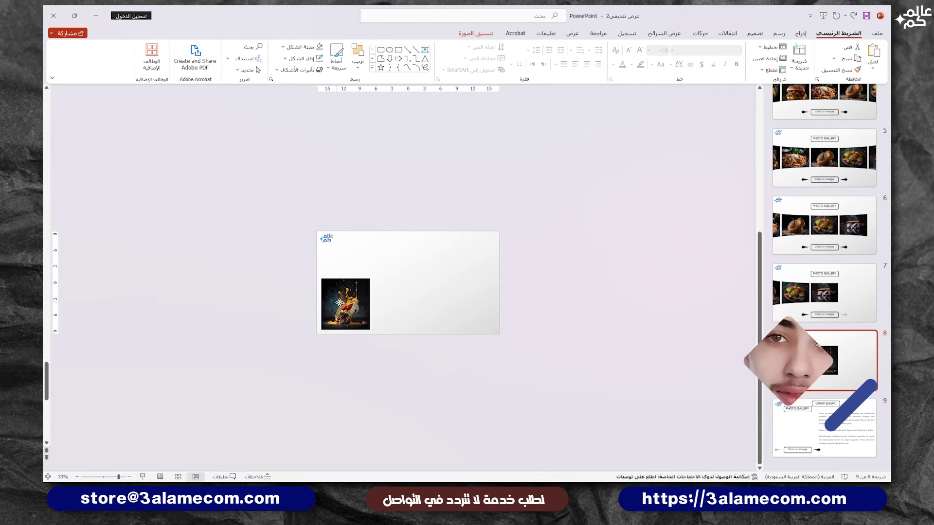
scroll(333, 278, "up", 3)
left_click_drag(334, 278, 377, 215)
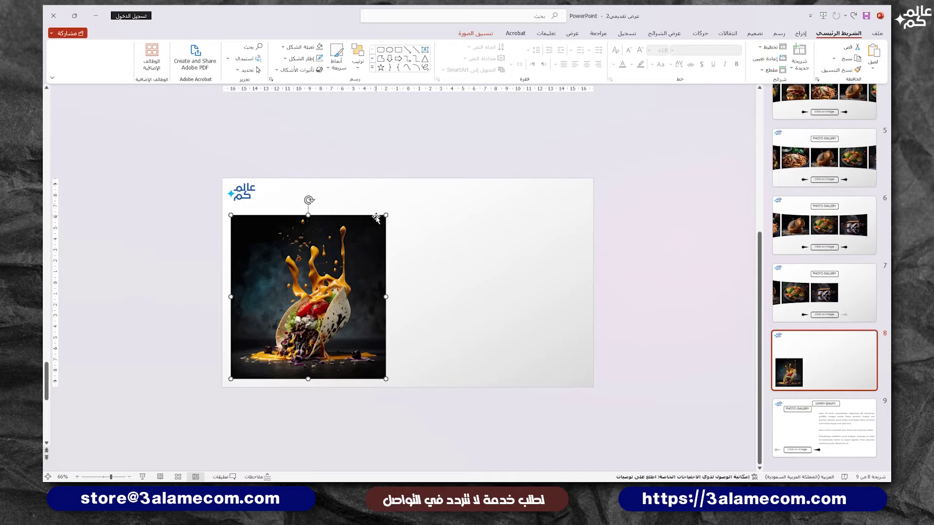
left_click_drag(362, 290, 360, 289)
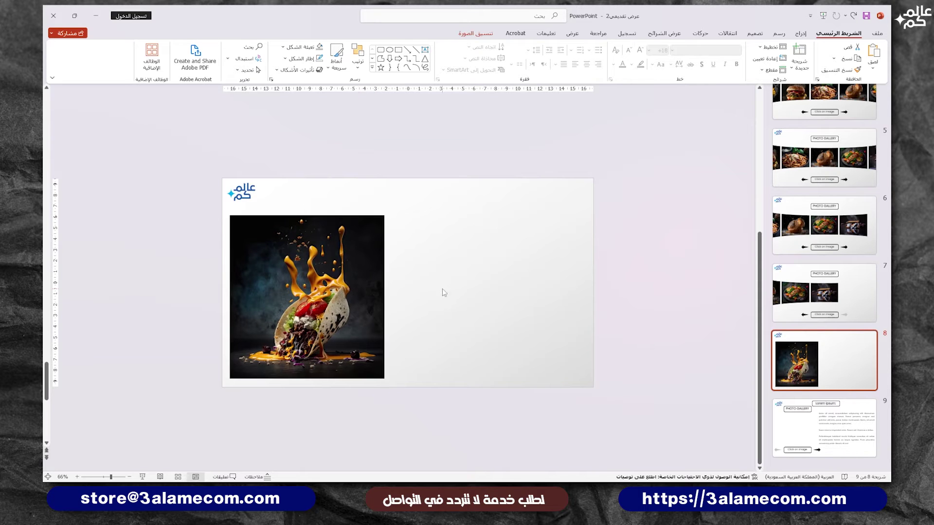
Step: Select and copy the Lorem ipsum description text group from slide 9
left_click(825, 428)
left_click(442, 229)
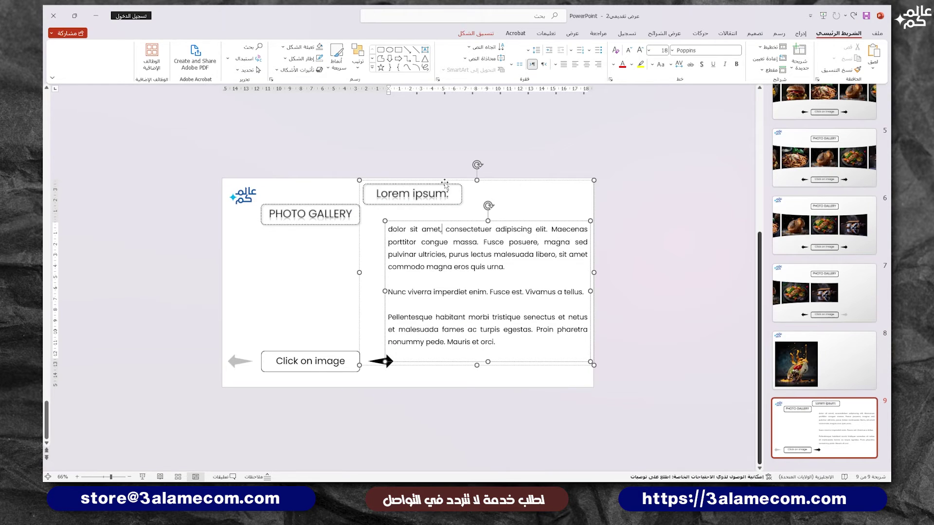
left_click_drag(445, 184, 444, 184)
left_click_drag(421, 229, 453, 242)
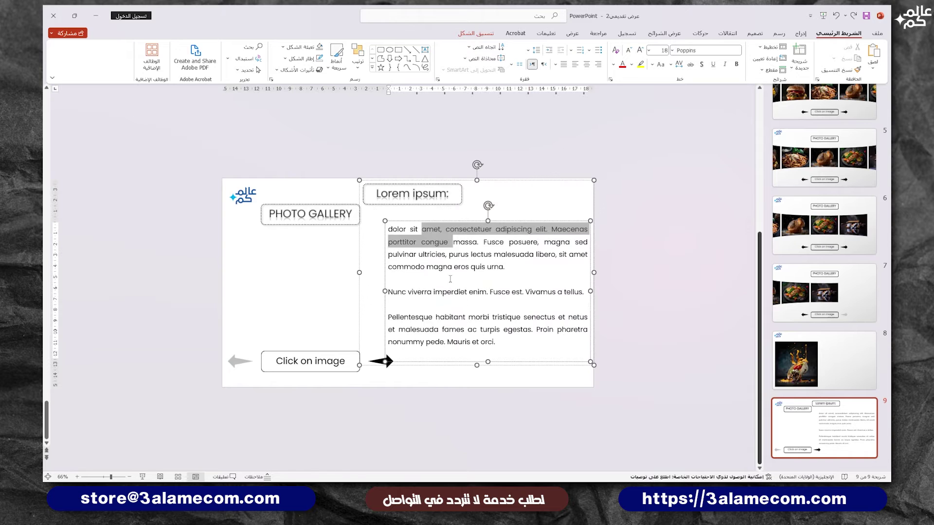
key("ctrl+a")
left_click(389, 304)
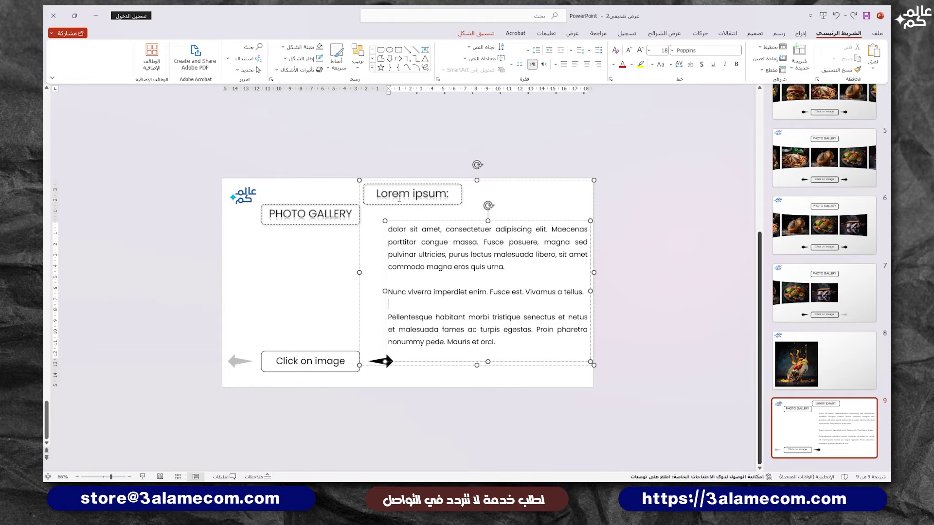
left_click(500, 182)
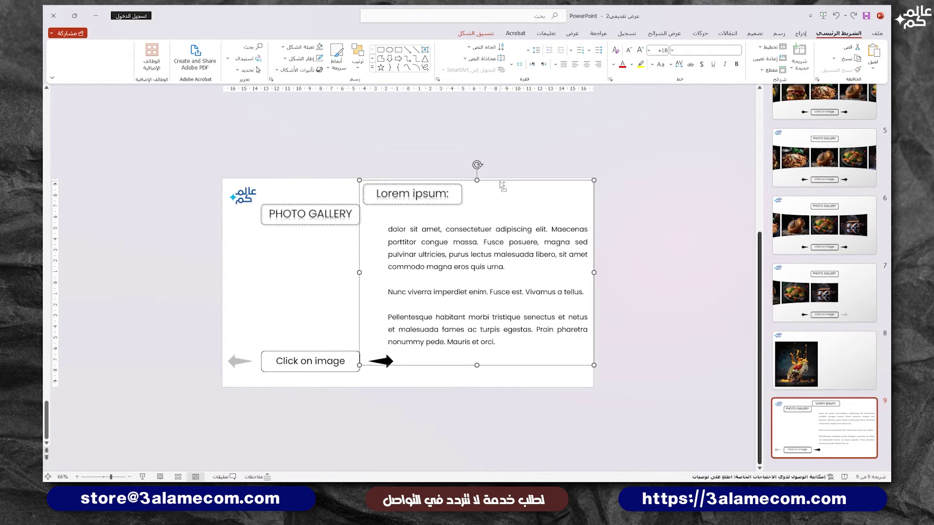
Step: Paste the text group onto slide 8 and resize the taco photo to sit beside it
left_click(850, 363)
key("ctrl+v")
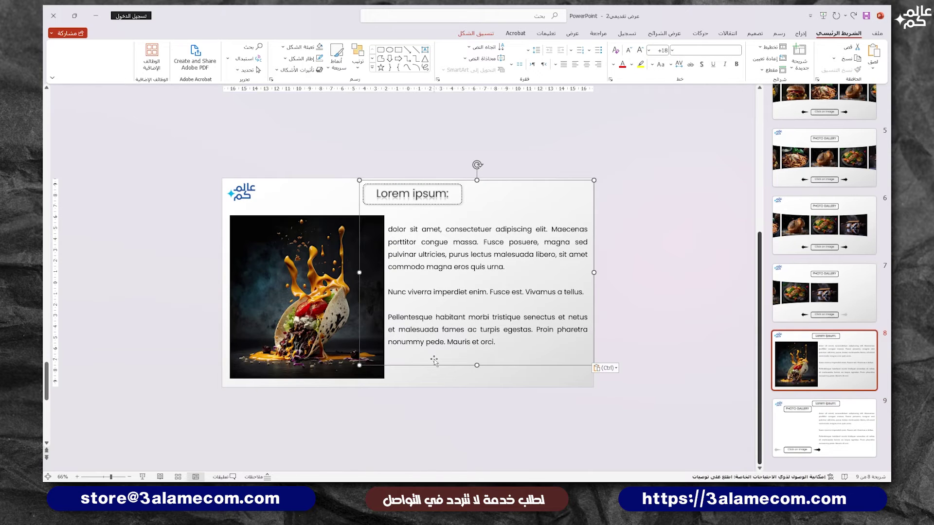
left_click_drag(434, 367, 434, 365)
left_click(289, 341)
left_click_drag(385, 214, 371, 229)
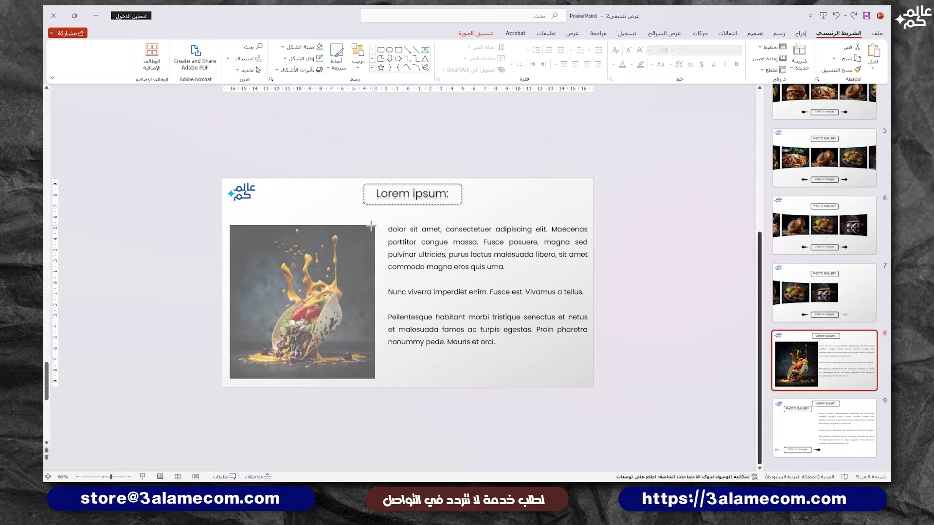
left_click_drag(345, 277, 348, 269)
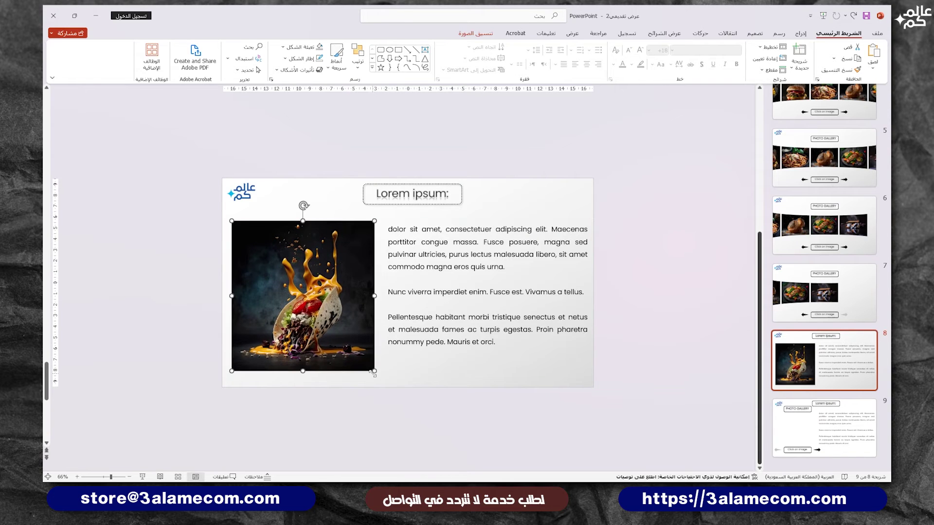
left_click_drag(374, 371, 369, 370)
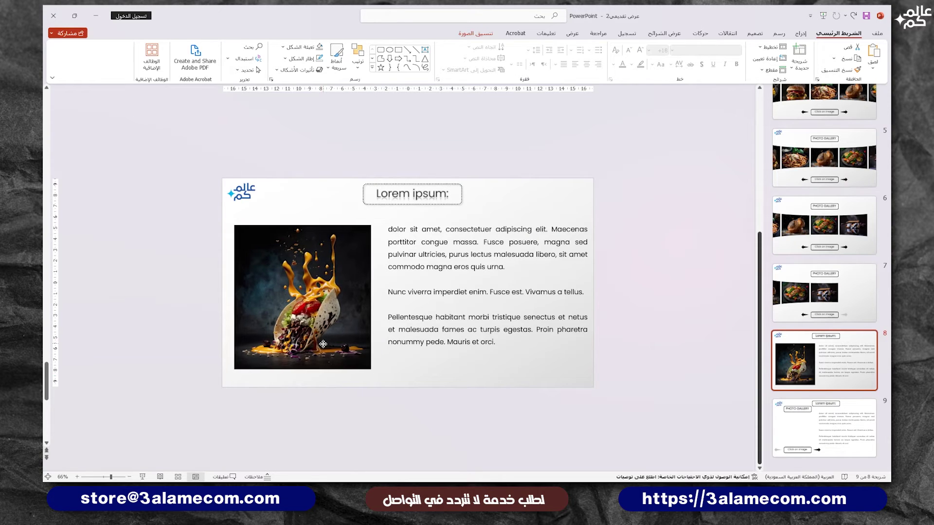
left_click_drag(321, 342, 323, 345)
Step: Align the description text and Lorem ipsum title, then duplicate slide 8
left_click(399, 219)
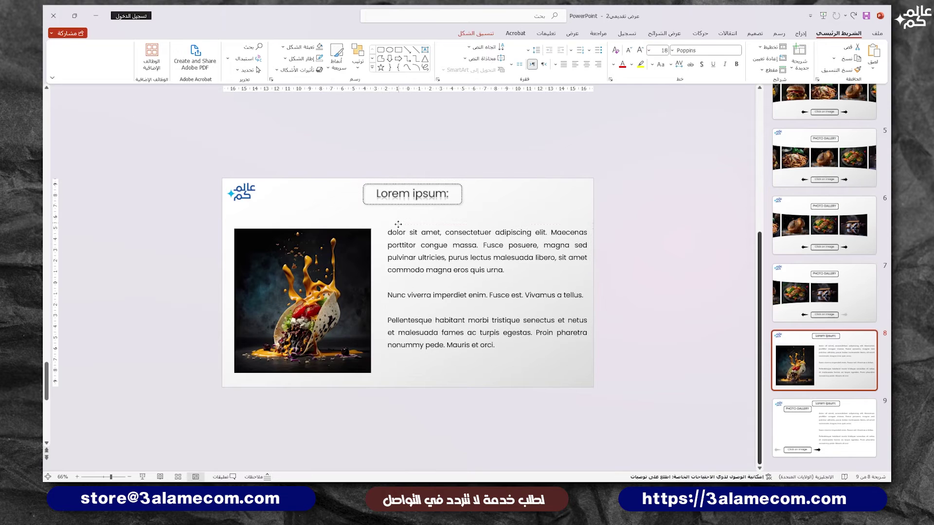
mouse_move(399, 219)
left_mouse_down()
mouse_move(393, 226)
mouse_move(419, 214)
left_mouse_up()
left_click(519, 217)
left_click(416, 200)
left_click(510, 207)
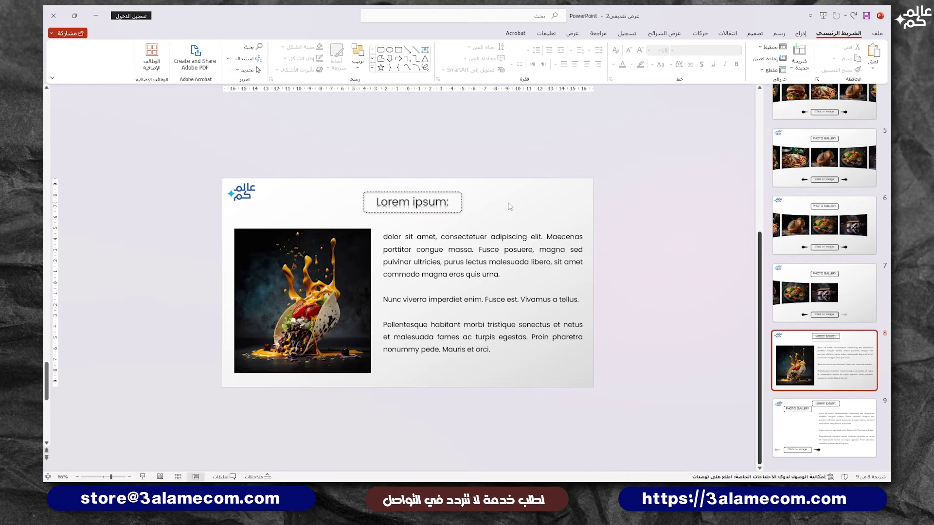
left_click(833, 368)
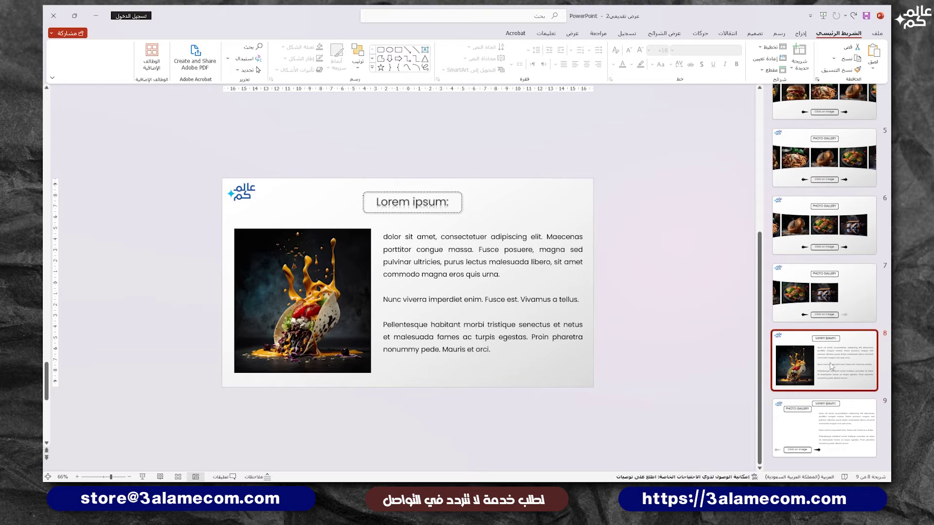
key("ctrl+d")
Step: Replace the photo on the copied slide with the mango image 2.jpg
left_click(308, 295)
right_click(316, 278)
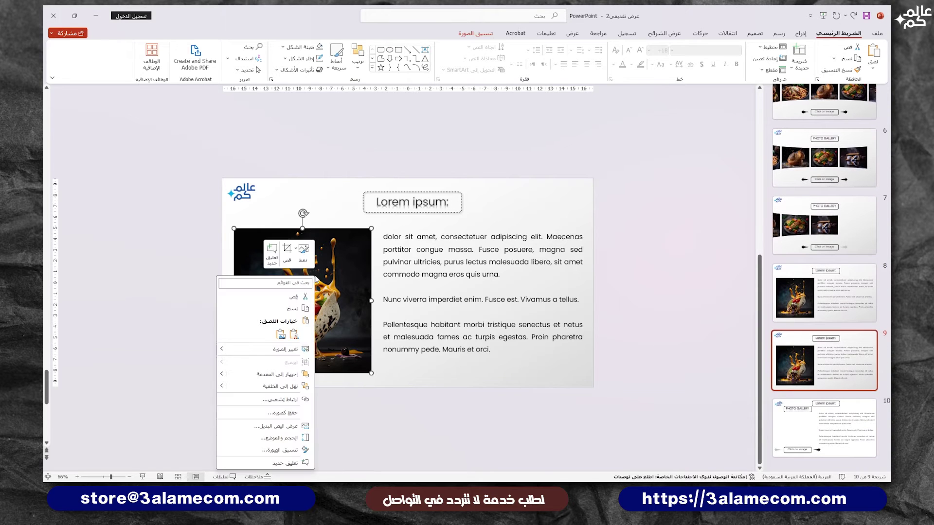
mouse_move(278, 349)
left_click(191, 354)
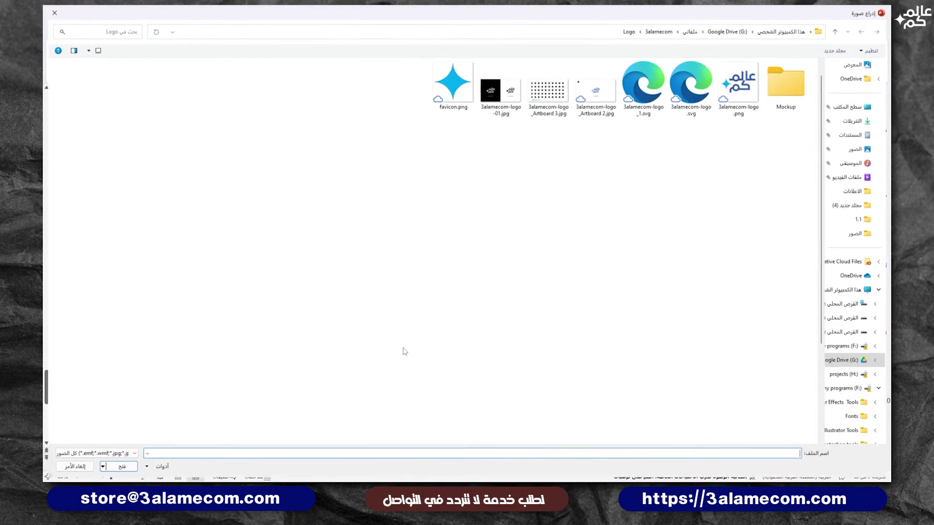
left_click(849, 232)
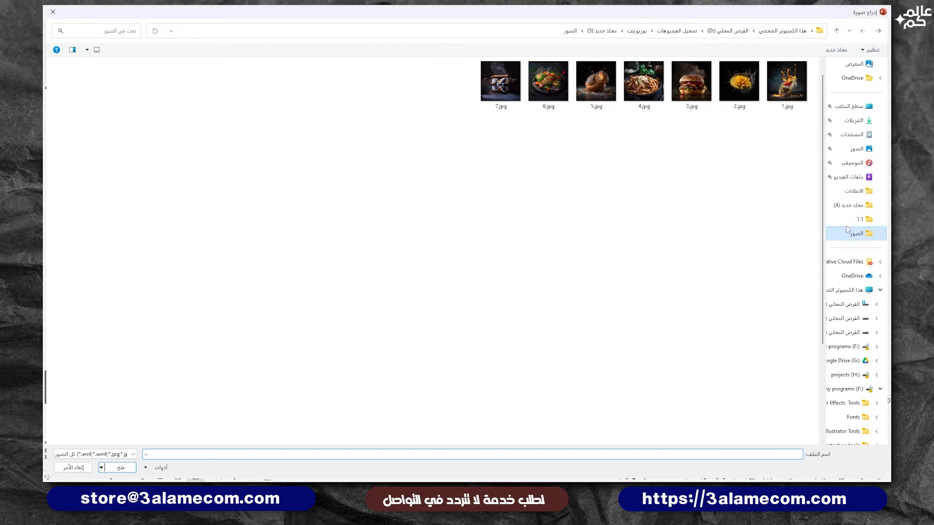
double_click(737, 89)
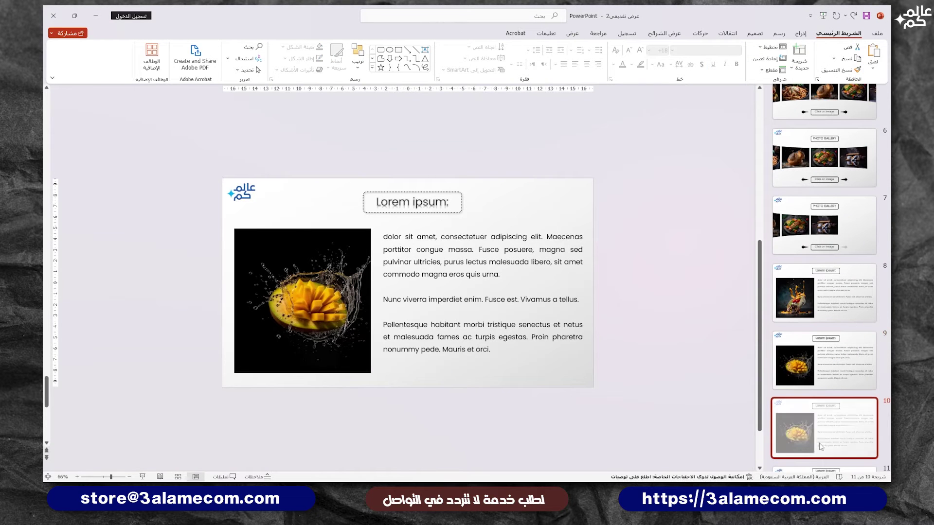
Step: Swap in the burger image and duplicate slide 10
right_click(319, 297)
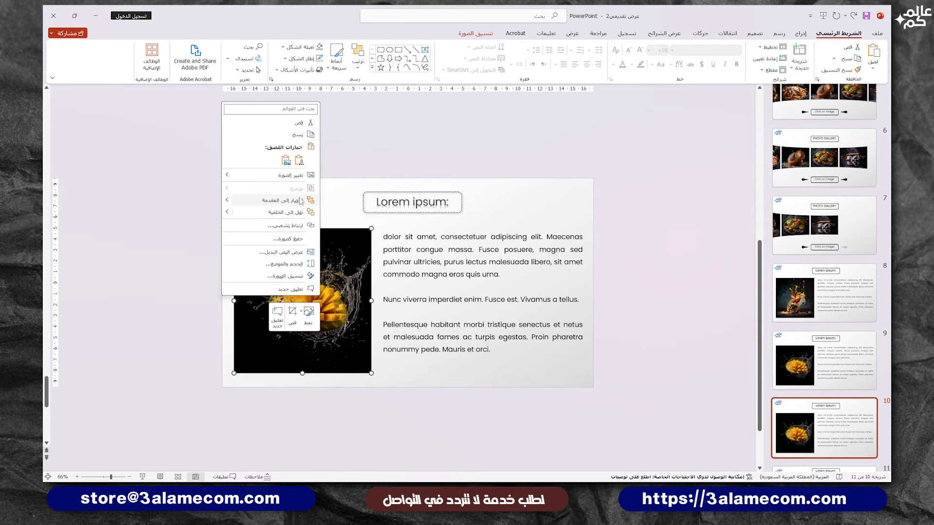
mouse_move(271, 175)
left_click(172, 183)
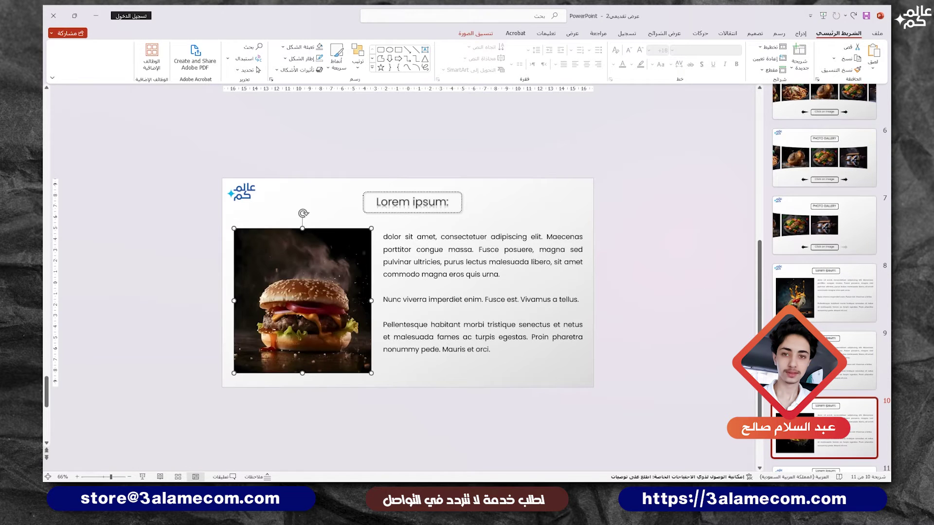
scroll(850, 380, "down", 1)
left_click(851, 381)
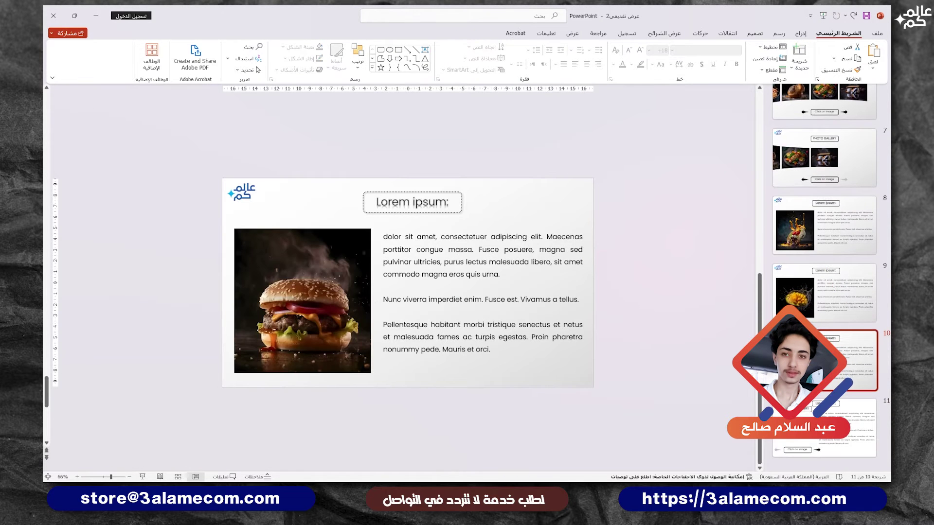
key("ctrl+d")
Step: Replace the pasta photo with the bread image, duplicate it, and swap in the grilled-fish image
right_click(331, 252)
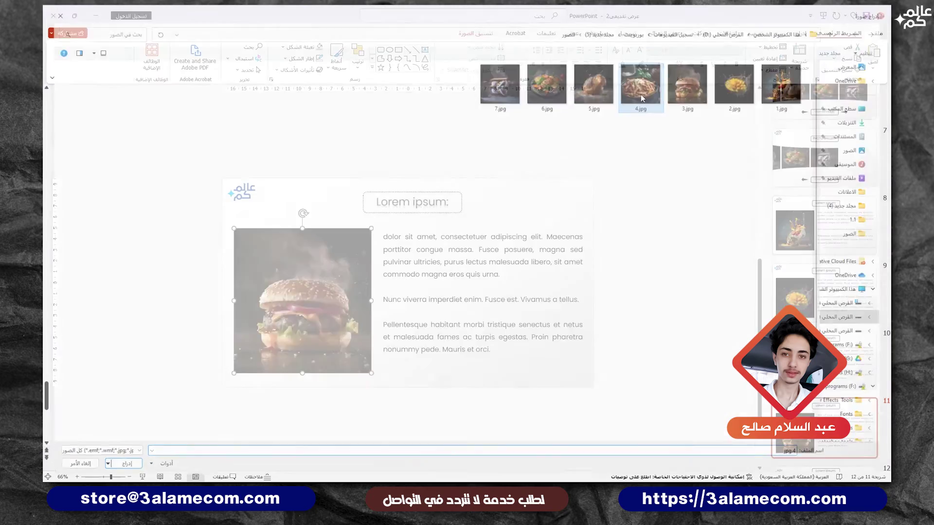
right_click(317, 292)
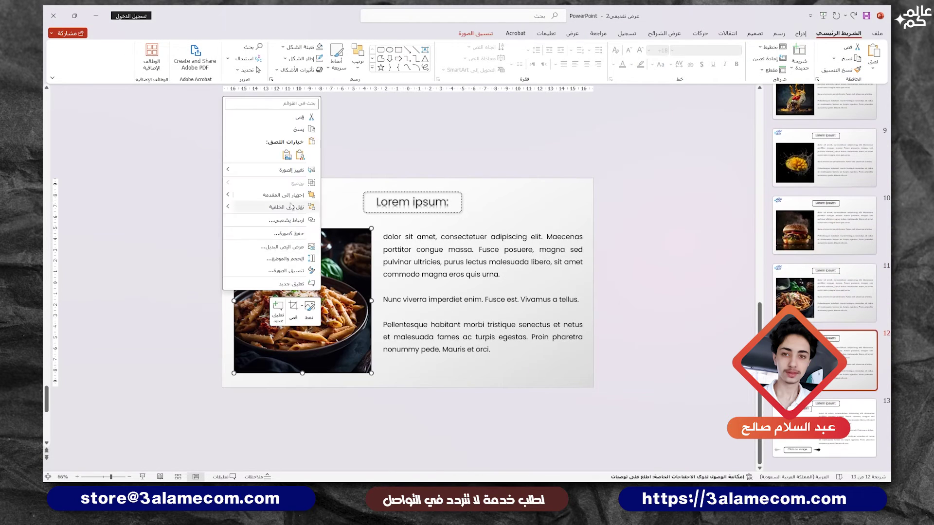
left_click(195, 175)
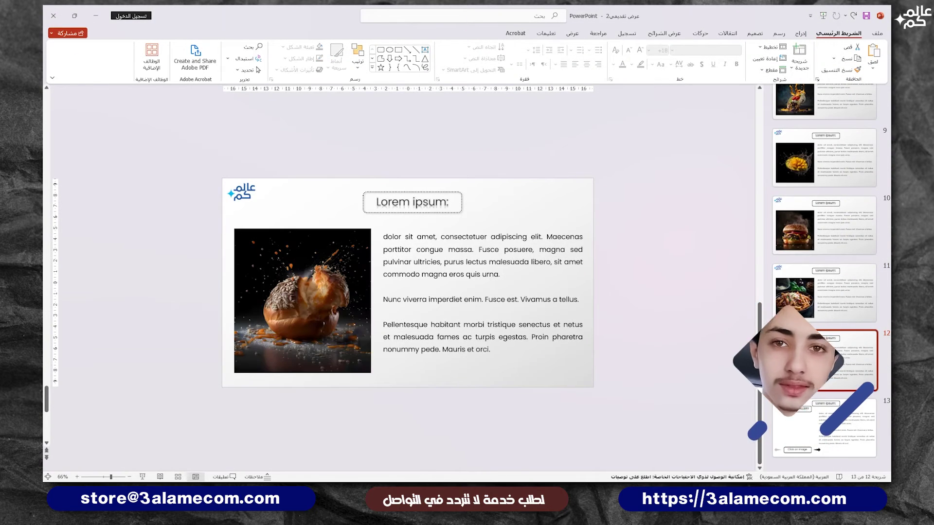
key("ctrl+d")
right_click(278, 305)
mouse_move(240, 180)
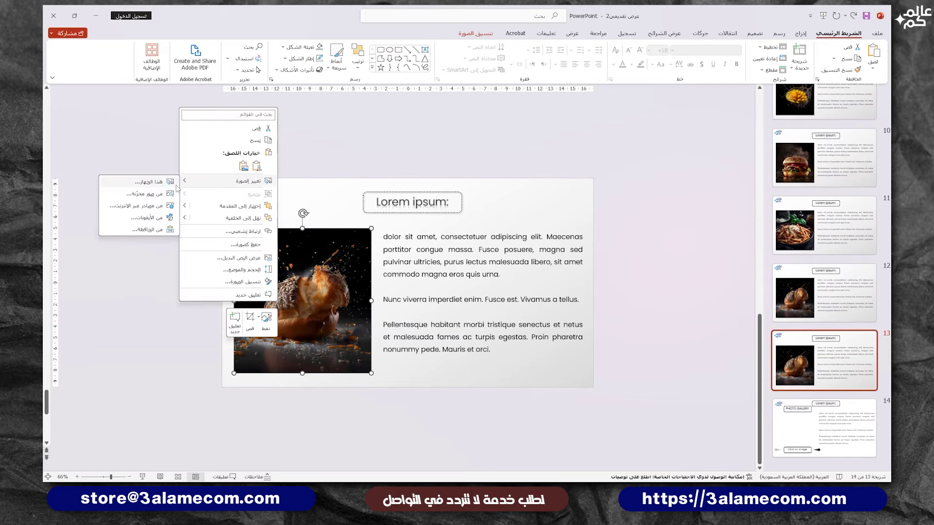
left_click(177, 184)
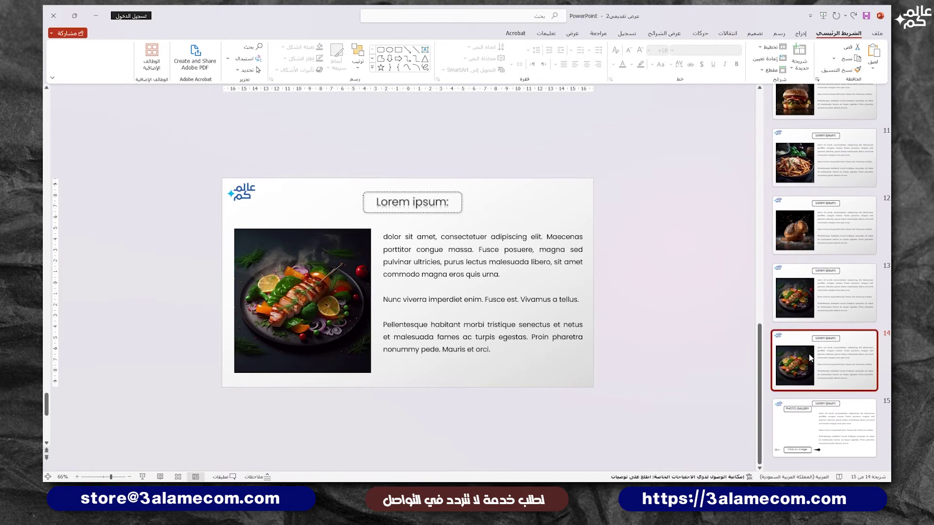
Step: Change the fish photo to the s'mores photo file and go back to slide 1
right_click(331, 285)
left_click(195, 358)
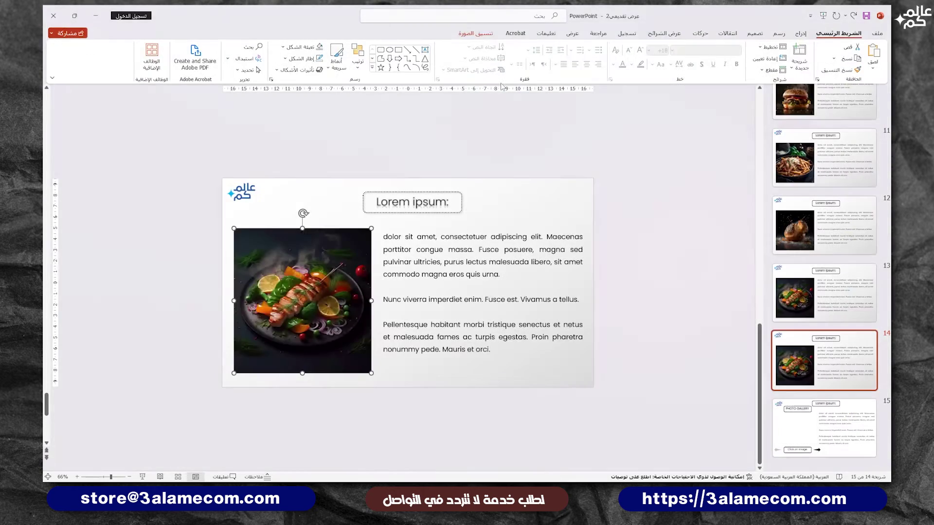
scroll(803, 347, "up", 5)
scroll(804, 346, "up", 5)
scroll(804, 347, "up", 5)
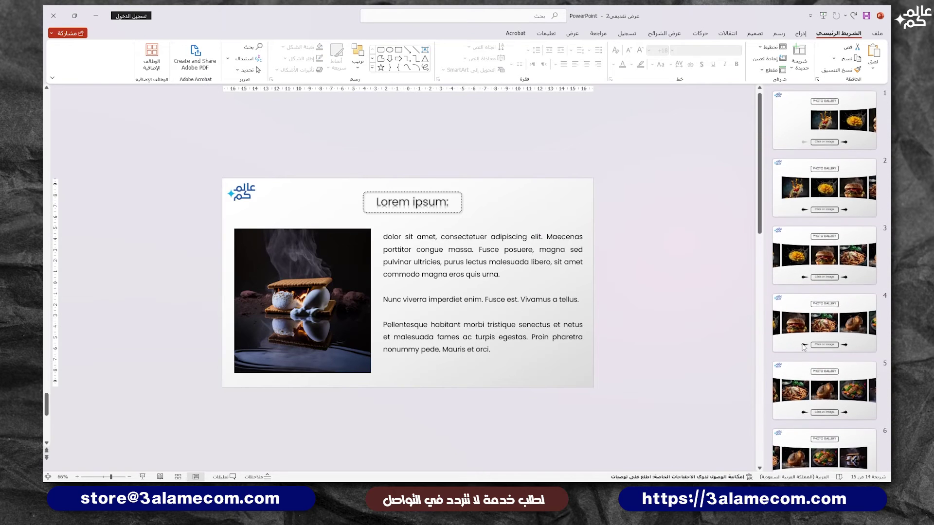
left_click(851, 136)
Step: Hyperlink the taco image to slide 8 and the mango image to its detail slide
left_click(283, 287)
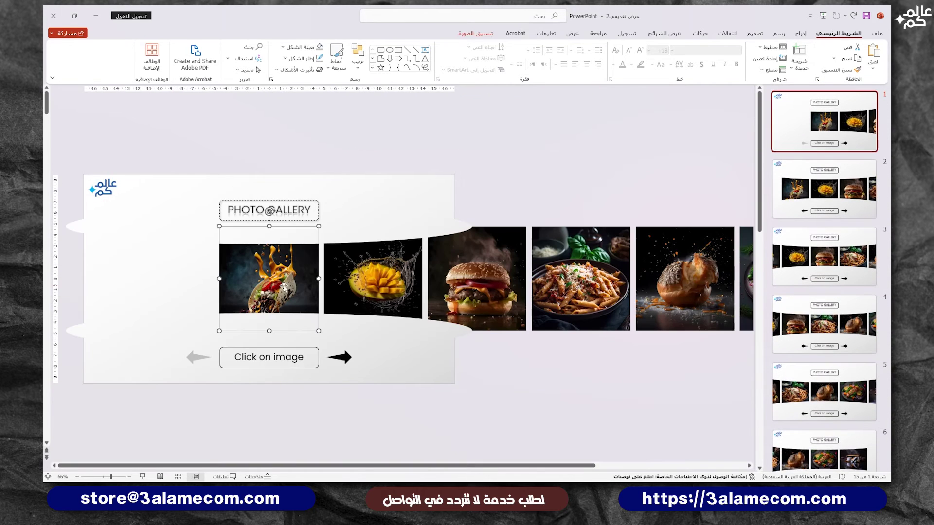
right_click(284, 262)
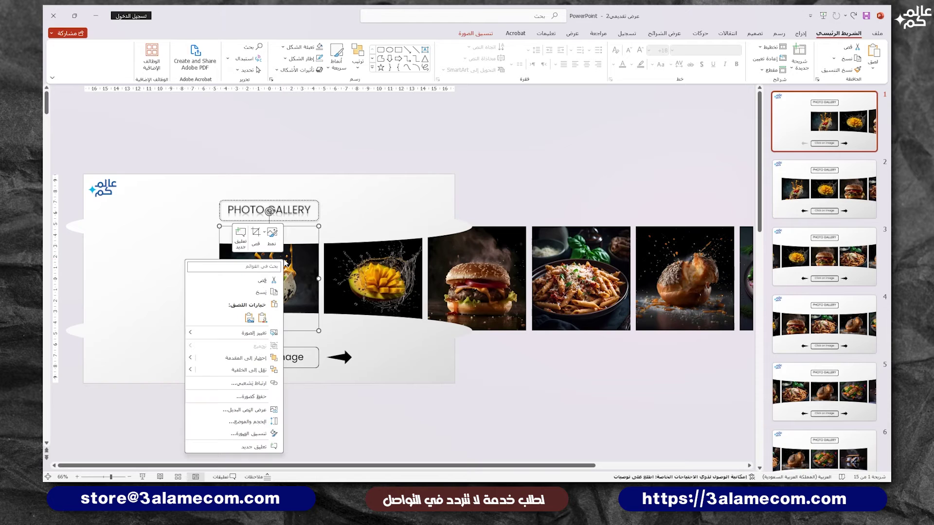
left_click(266, 384)
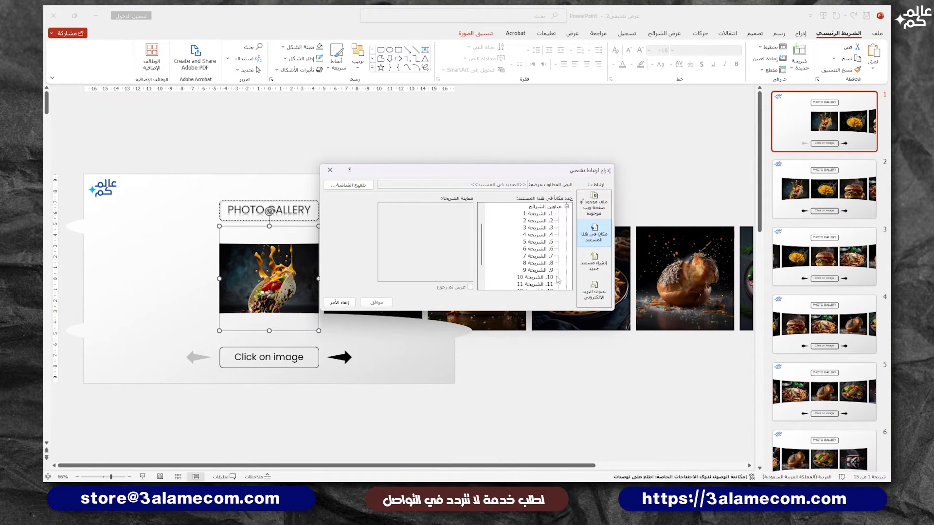
scroll(558, 280, "down", 1)
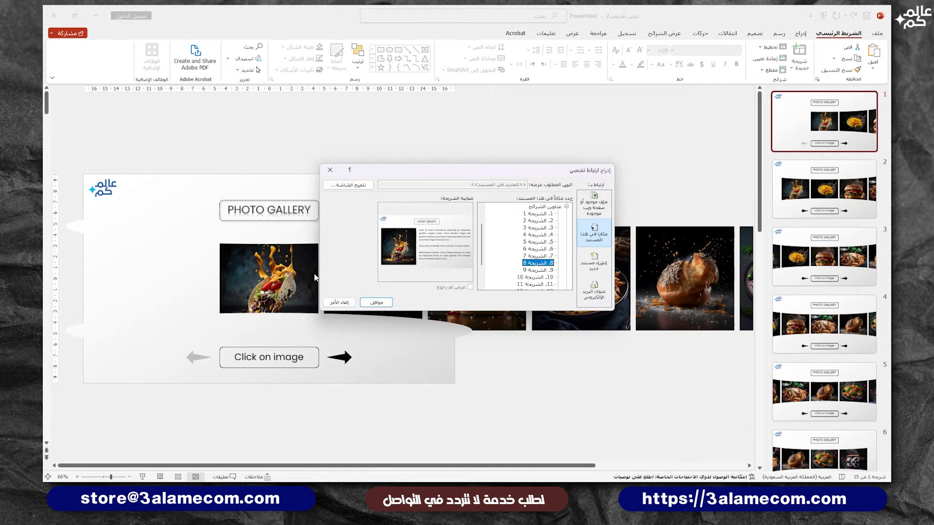
left_click(382, 307)
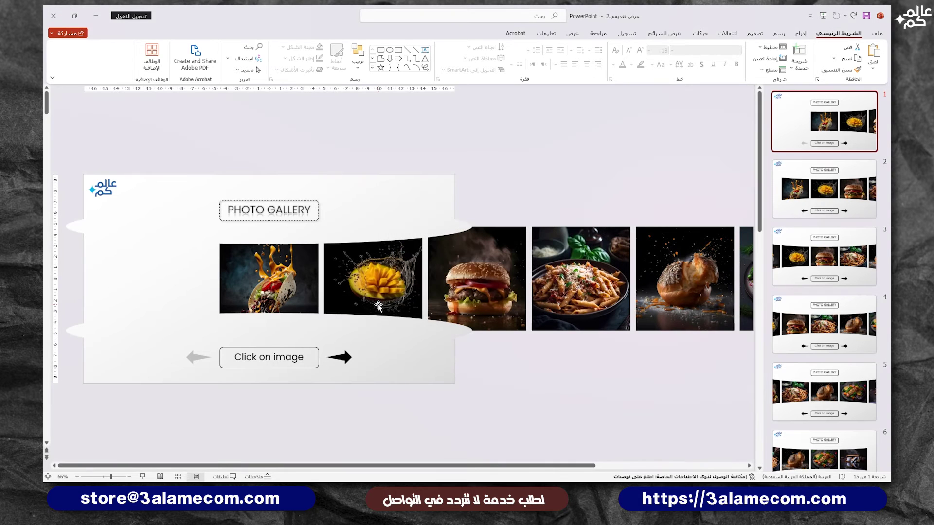
left_click(812, 184)
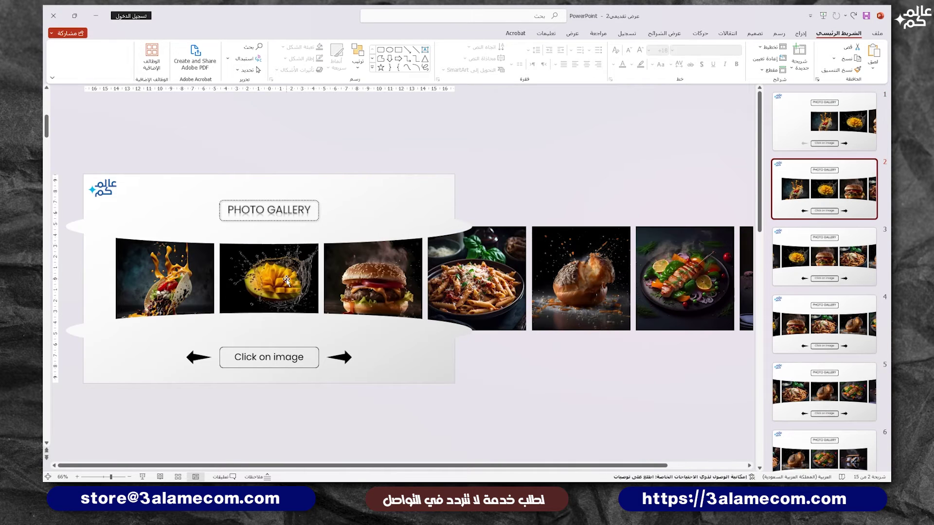
left_click(280, 278)
right_click(275, 274)
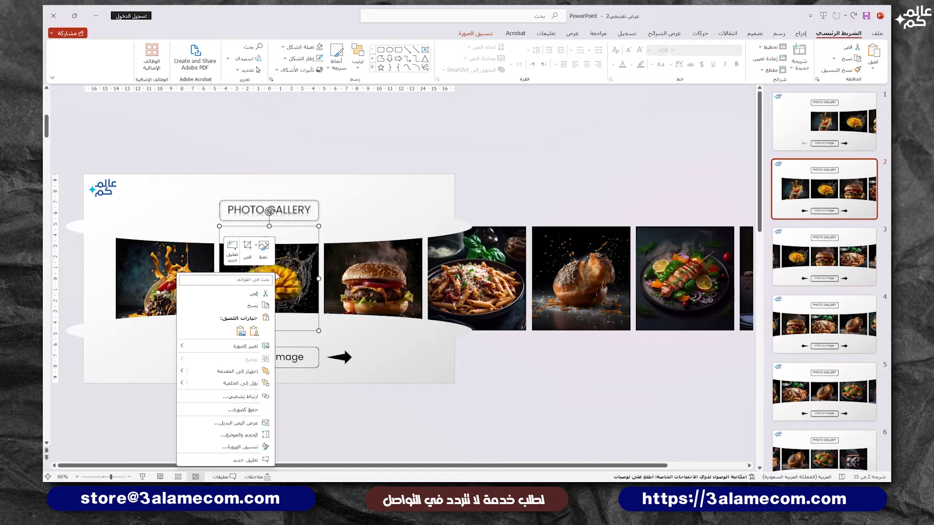
left_click(250, 396)
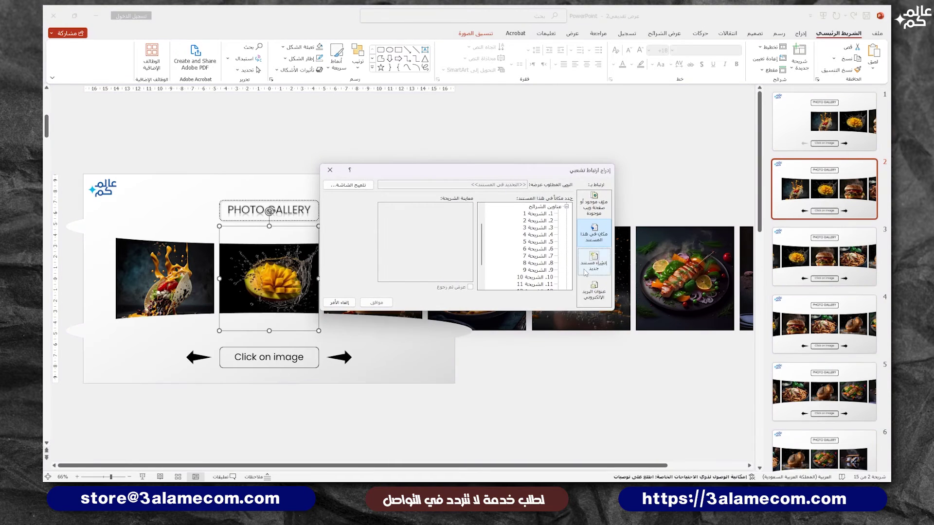
left_click(532, 271)
left_click(376, 302)
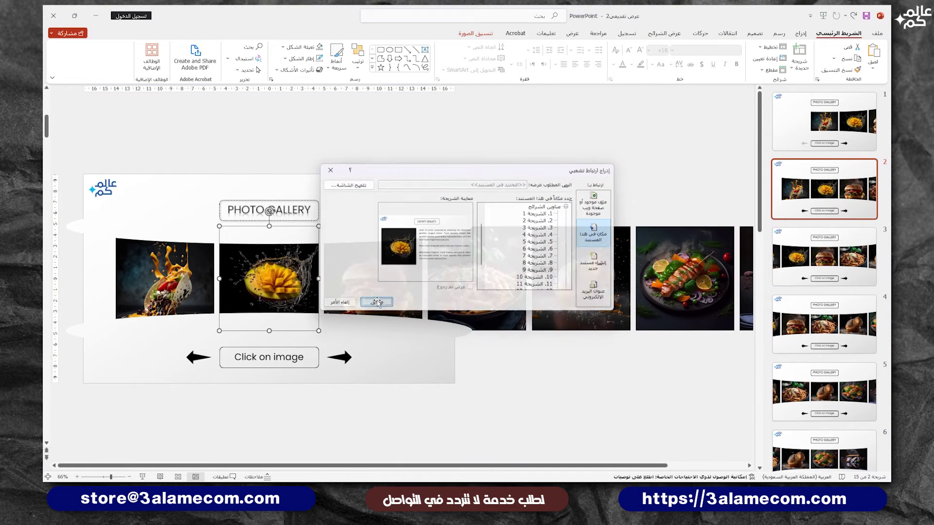
Step: Link the burger image to its detail slide and the pasta image to slide 11
left_click(806, 273)
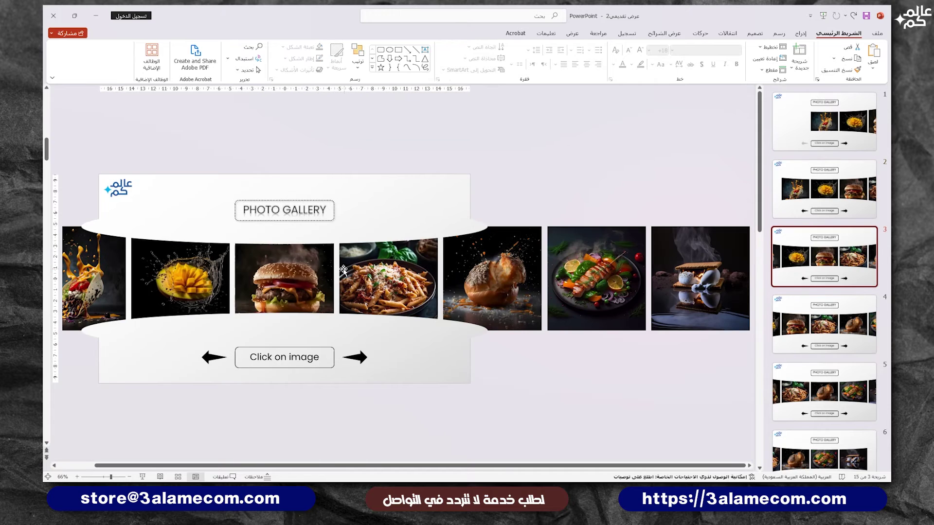
right_click(319, 270)
left_click(298, 395)
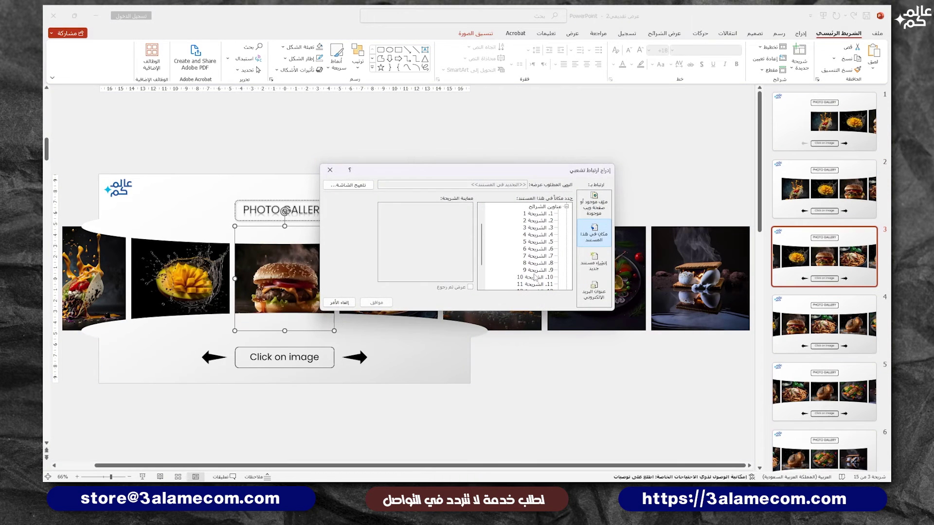
left_click(530, 277)
left_click(377, 302)
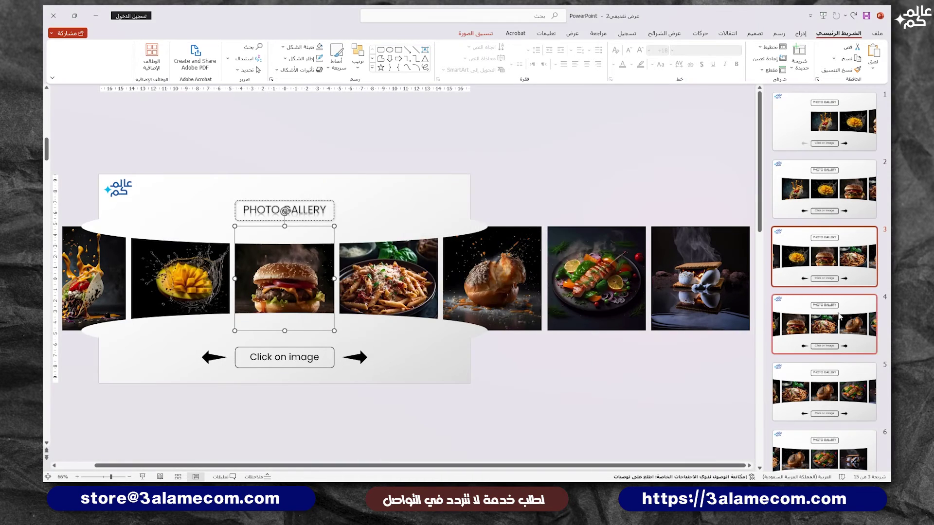
right_click(347, 282)
left_click(331, 403)
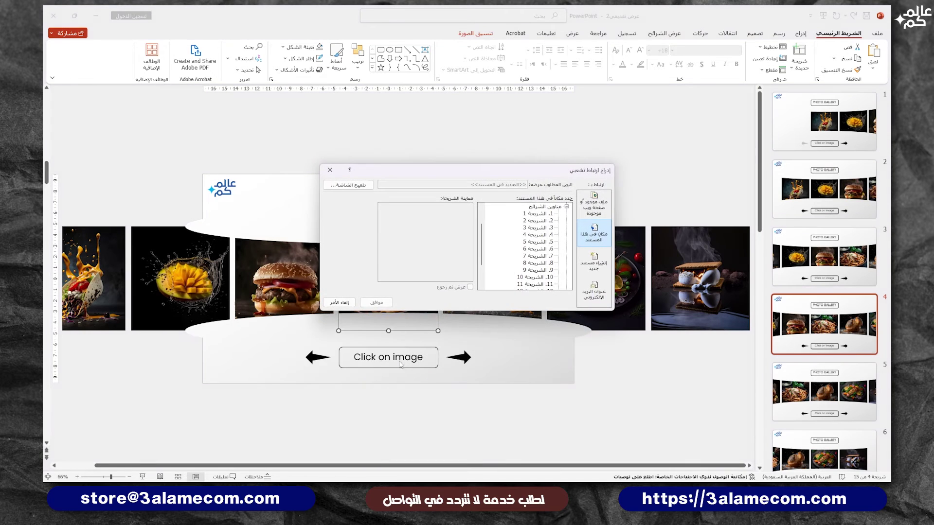
left_click(534, 284)
left_click(377, 302)
Step: Link the bread roll image to slide 12 and the chicken image to its detail slide
left_click(824, 392)
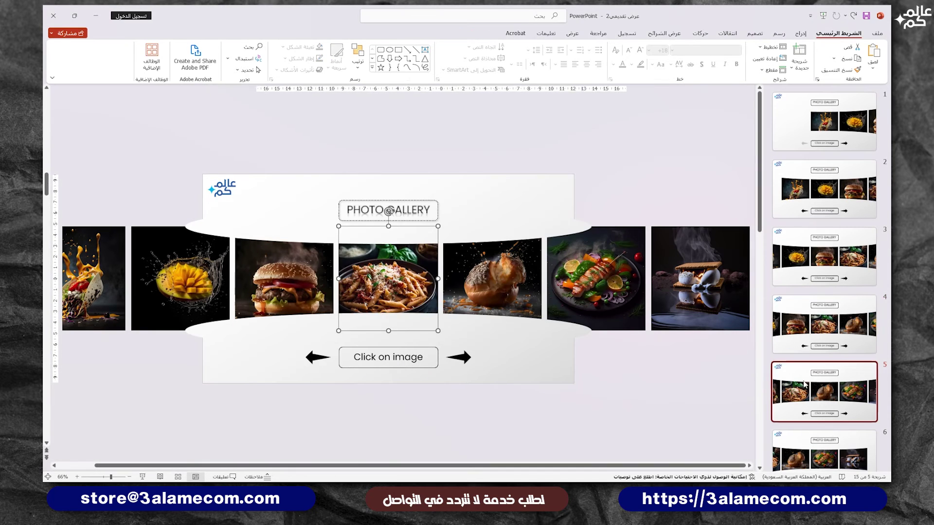
right_click(497, 268)
left_click(464, 388)
left_click(530, 275)
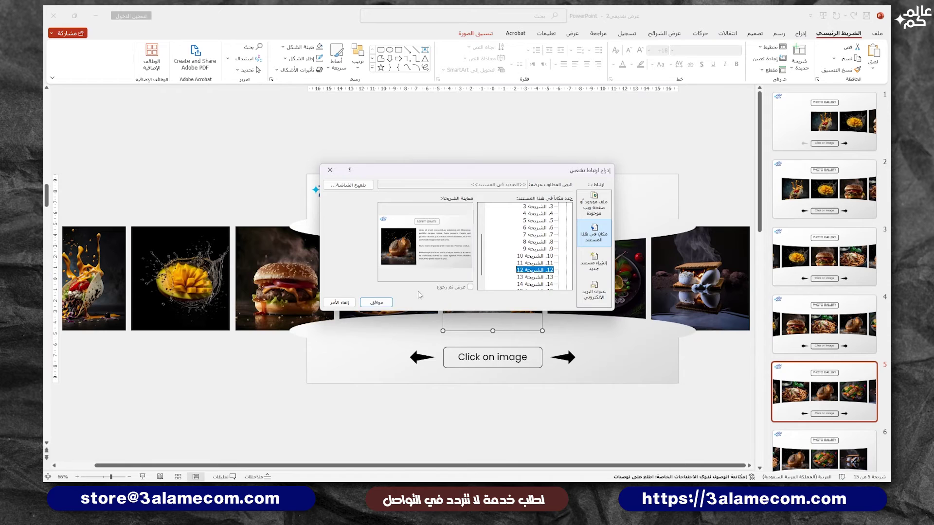
left_click(376, 303)
left_click(824, 455)
right_click(535, 233)
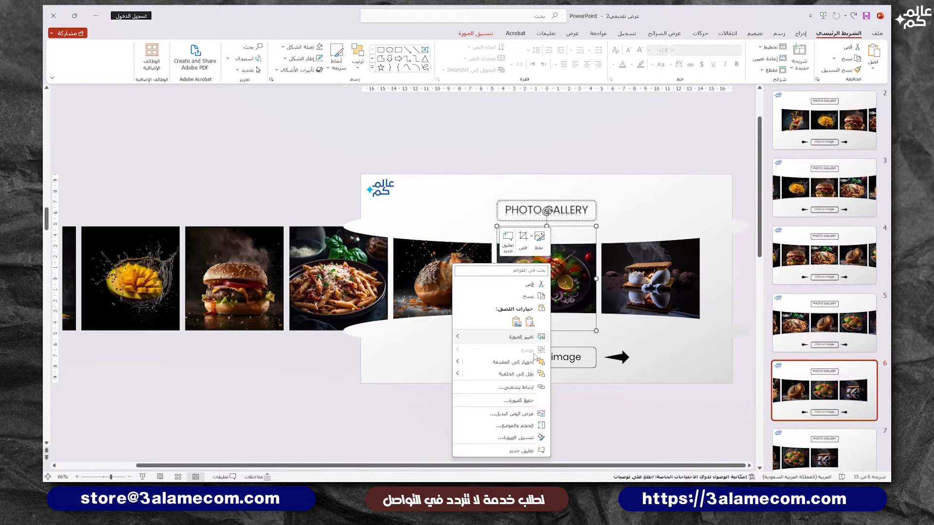
left_click(501, 388)
left_click(523, 270)
left_click(376, 302)
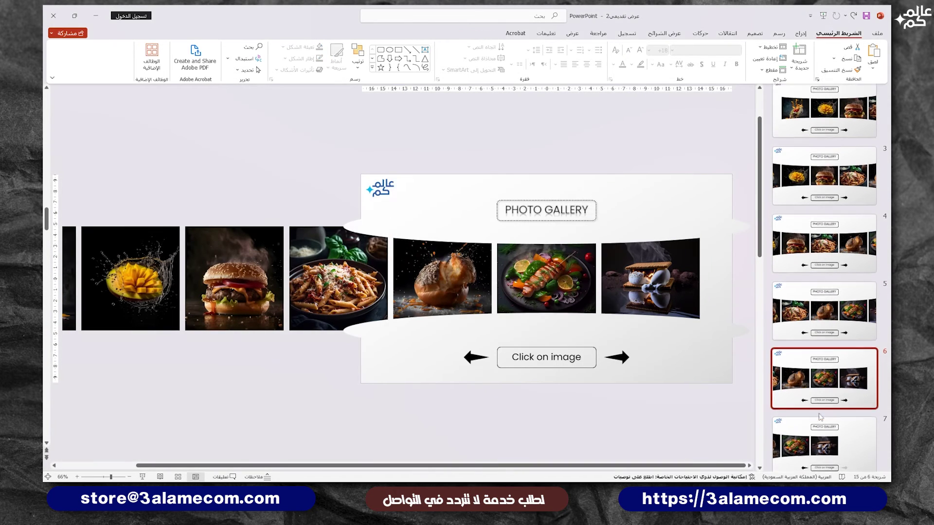
Step: Link the s'mores image to its detail slide, then return to slide 1
left_click(823, 454)
right_click(573, 264)
left_click(540, 385)
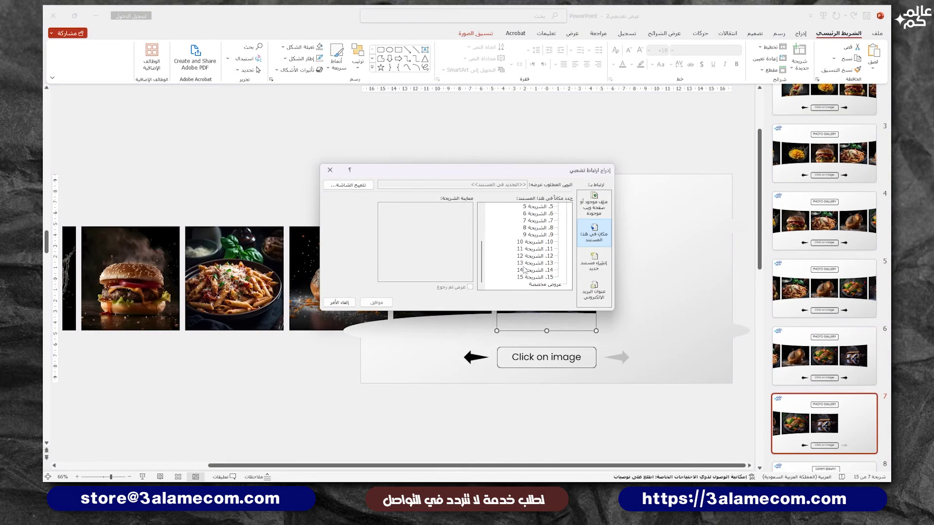
left_click(513, 269)
left_click(376, 302)
scroll(832, 322, "up", 10)
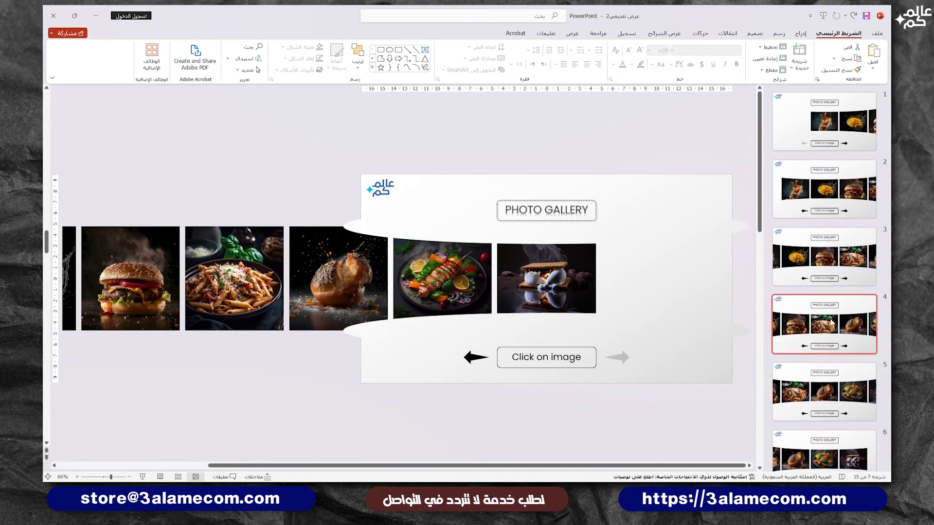
left_click(824, 121)
mouse_move(476, 278)
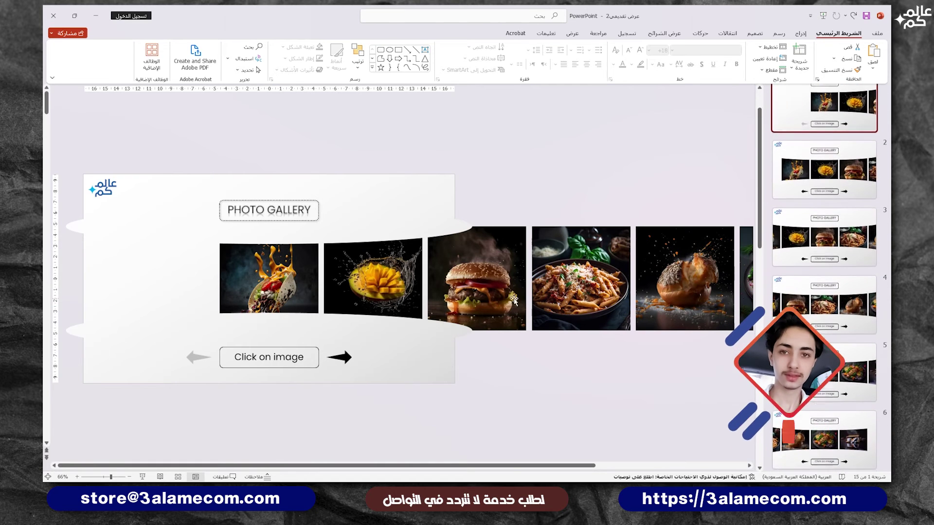
Step: Ctrl+click the taco image on slide 1 to jump to its detail slide 8
left_click(284, 278)
left_click(272, 253, "ctrl")
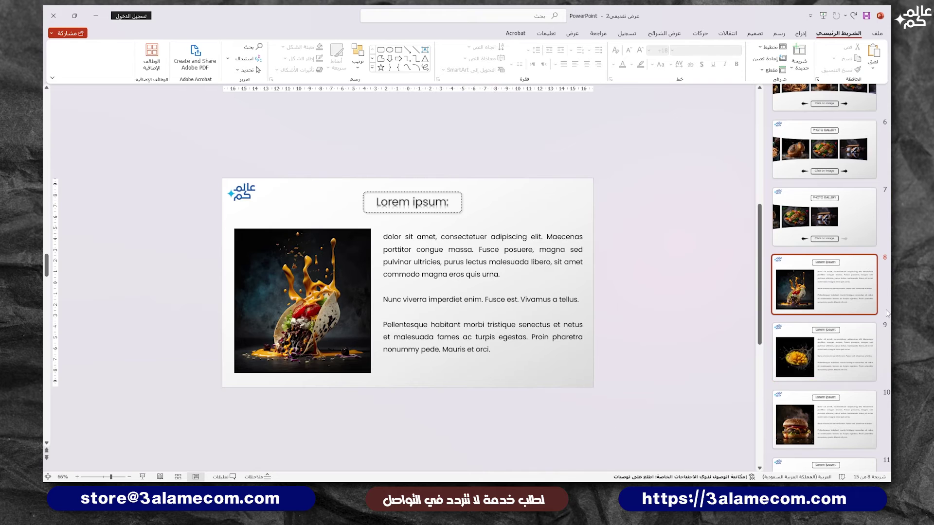
Step: Link the taco picture back to slide 1 and the mango picture back to slide 2
scroll(826, 292, "down", 2)
left_click(302, 261)
right_click(302, 261)
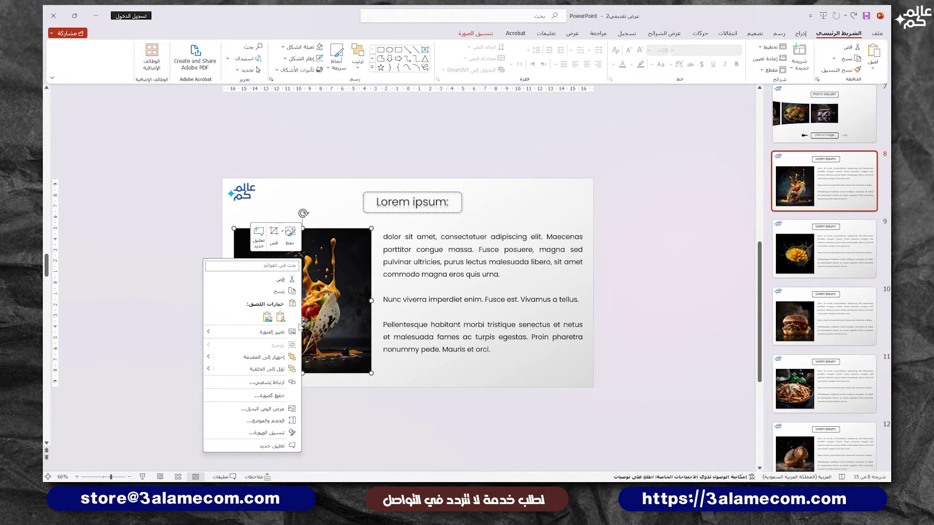
left_click(265, 383)
left_click(535, 214)
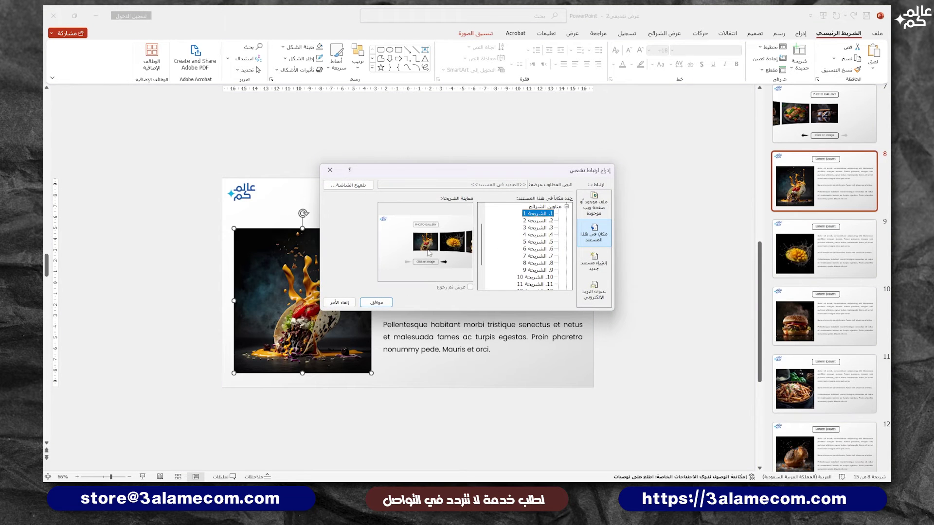
left_click(377, 302)
scroll(341, 287, "down", 1)
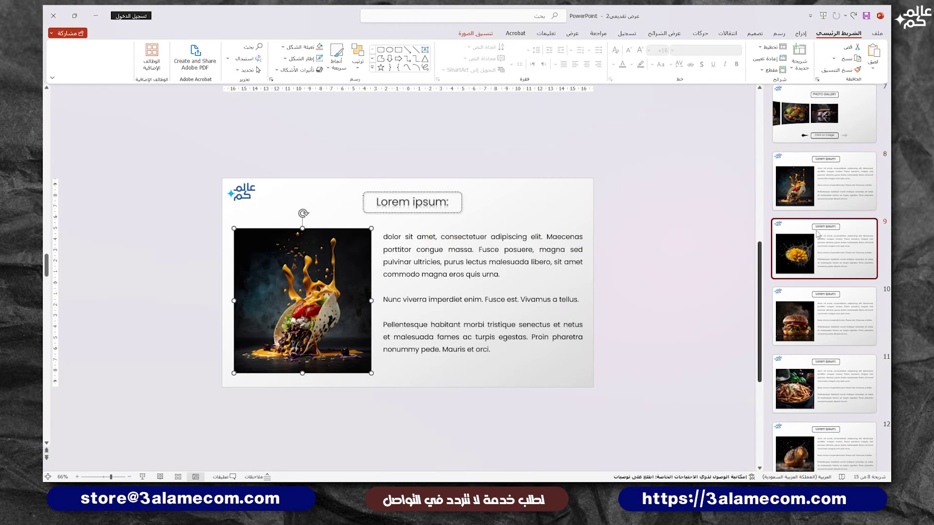
right_click(308, 267)
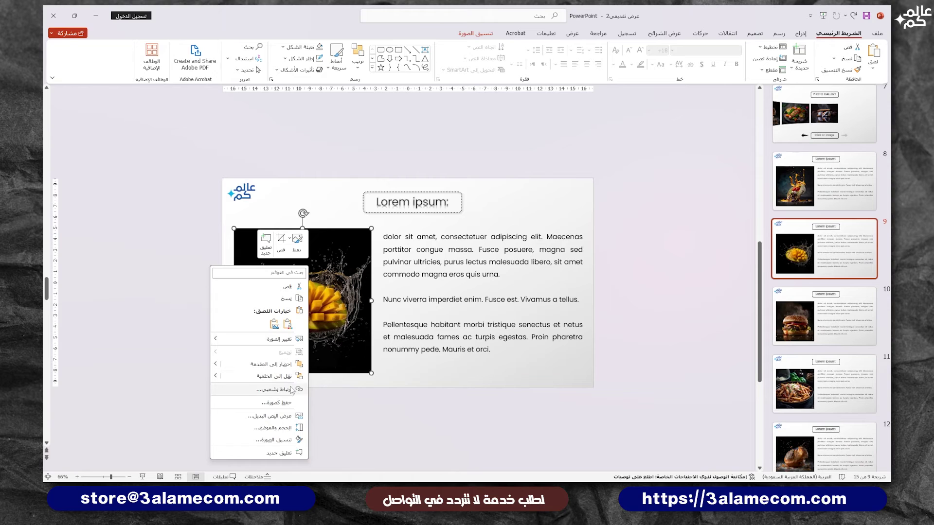
left_click(274, 389)
left_click(529, 222)
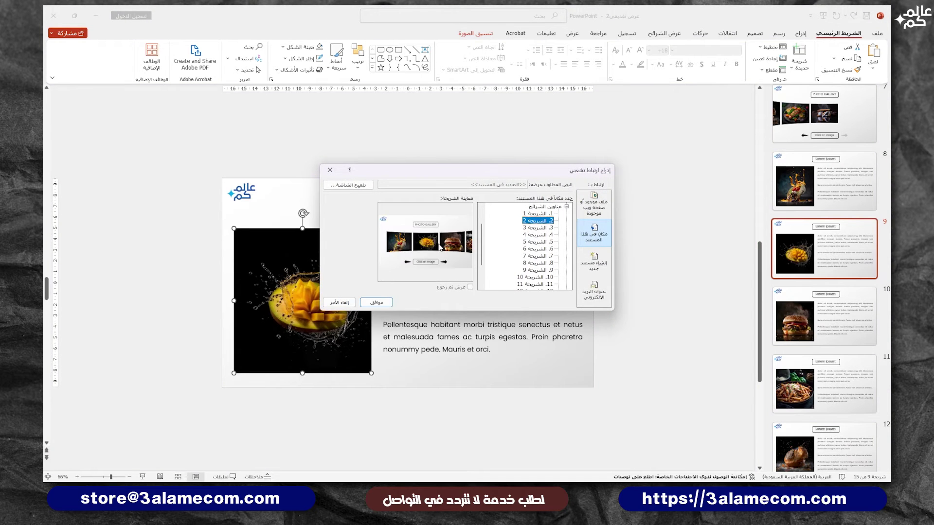
left_click(378, 302)
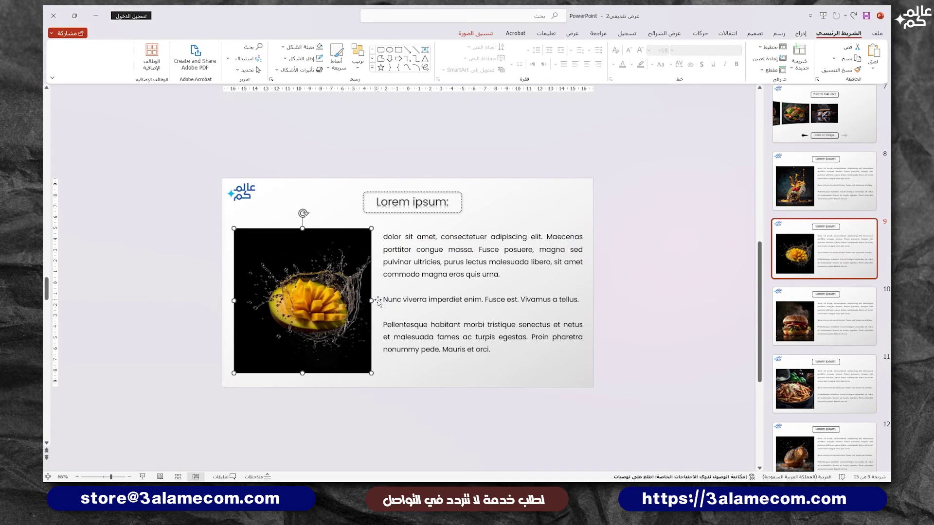
Step: Link the burger image on slide 10 and the pasta image (to slide 5) back to gallery slides
left_click(816, 302)
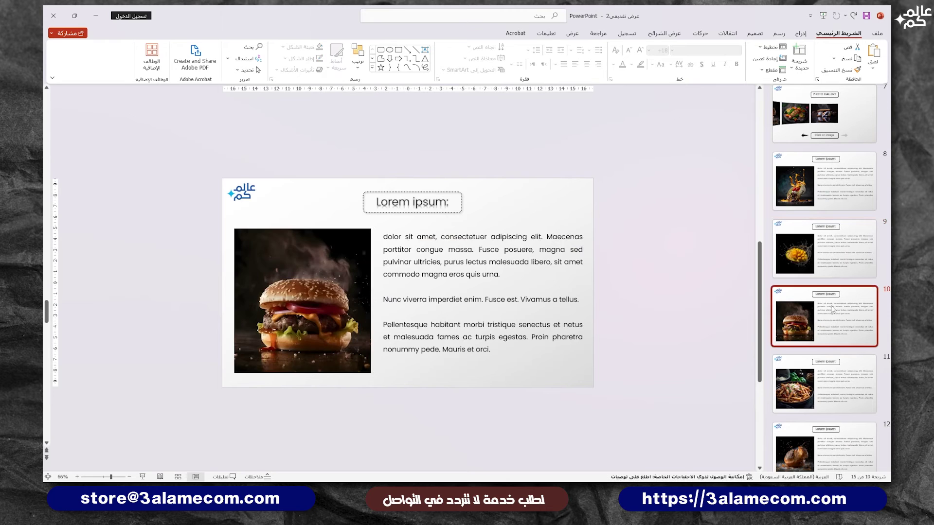
right_click(317, 284)
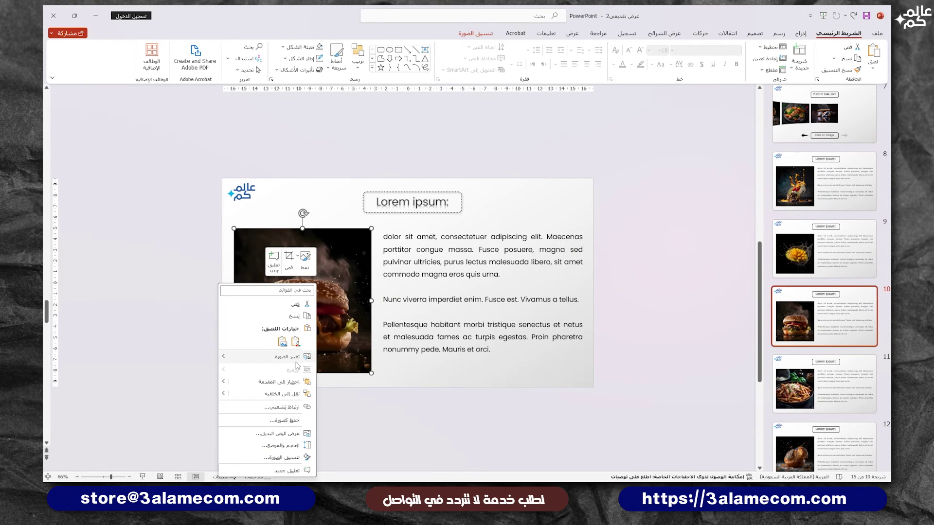
left_click(287, 407)
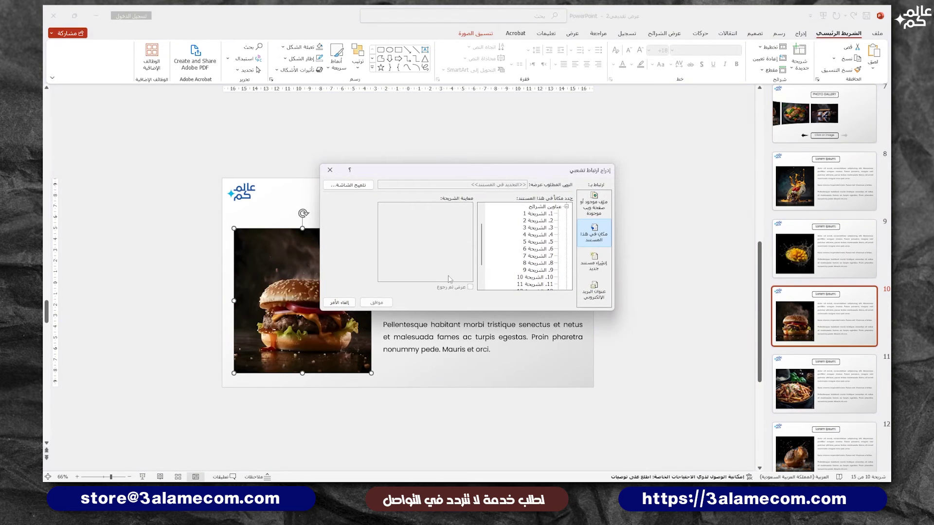
left_click(530, 237)
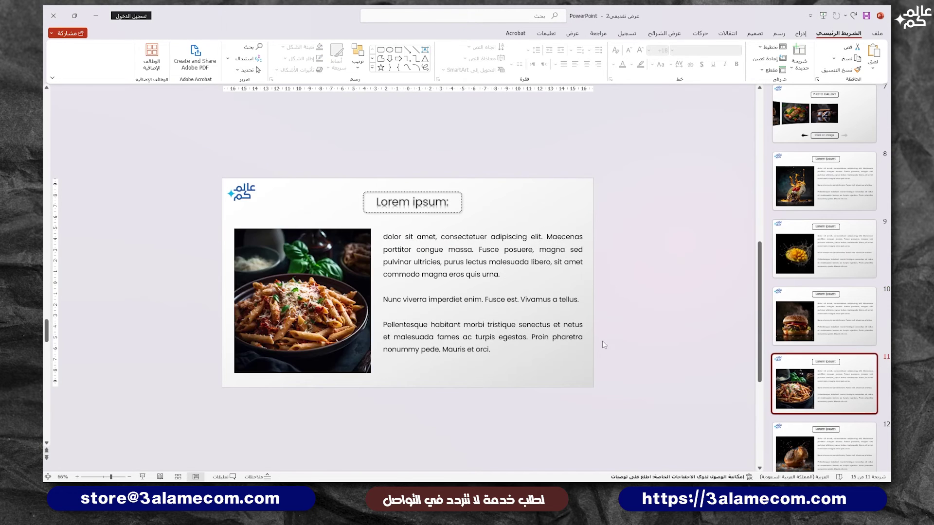
right_click(312, 293)
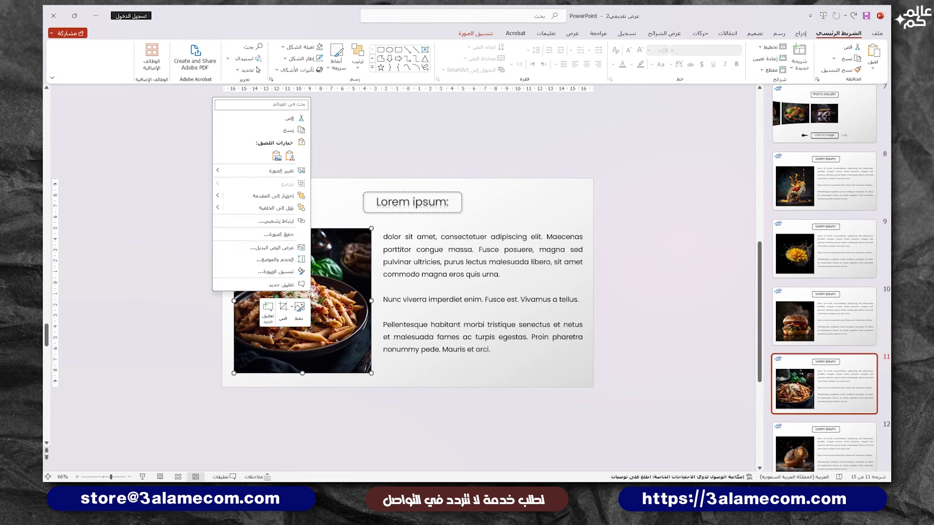
left_click(276, 220)
left_click(532, 221)
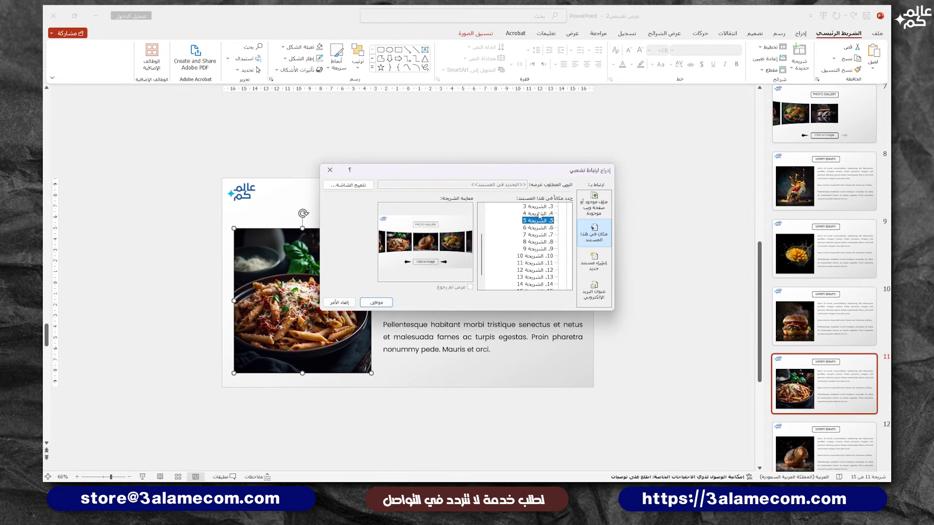
left_click(539, 214)
left_click(376, 302)
Step: Link the slide 12 image to slide 5 and the slide 13 grilled dish to a gallery slide
left_click(824, 443)
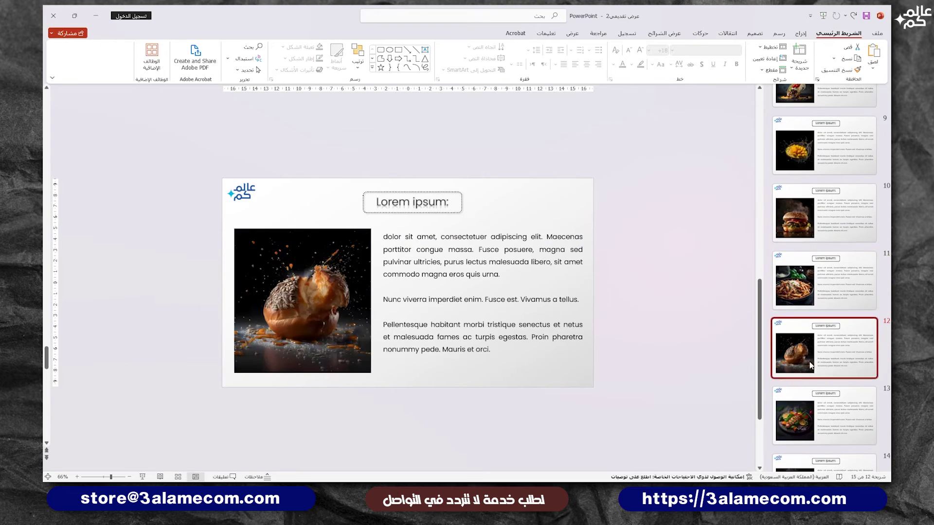
right_click(346, 252)
left_click(321, 379)
left_click(537, 241)
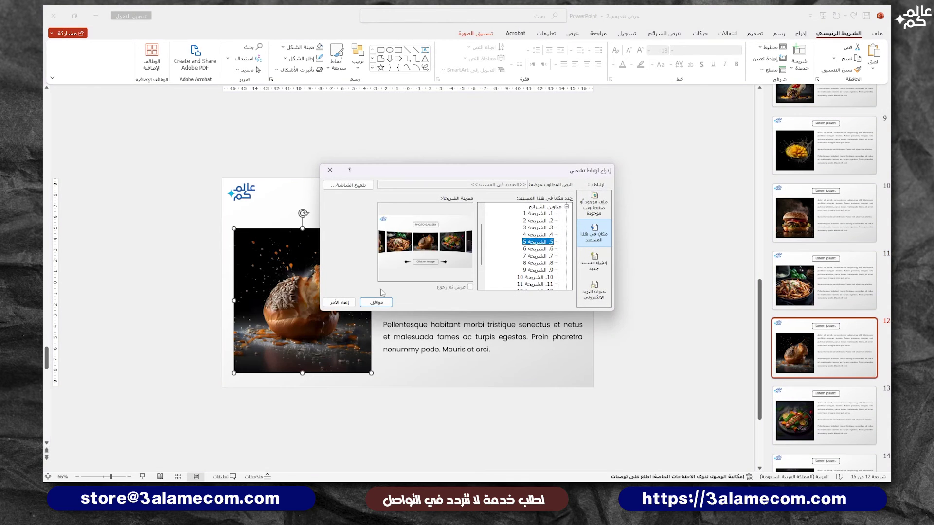
left_click(376, 302)
left_click(825, 416)
right_click(316, 295)
left_click(287, 224)
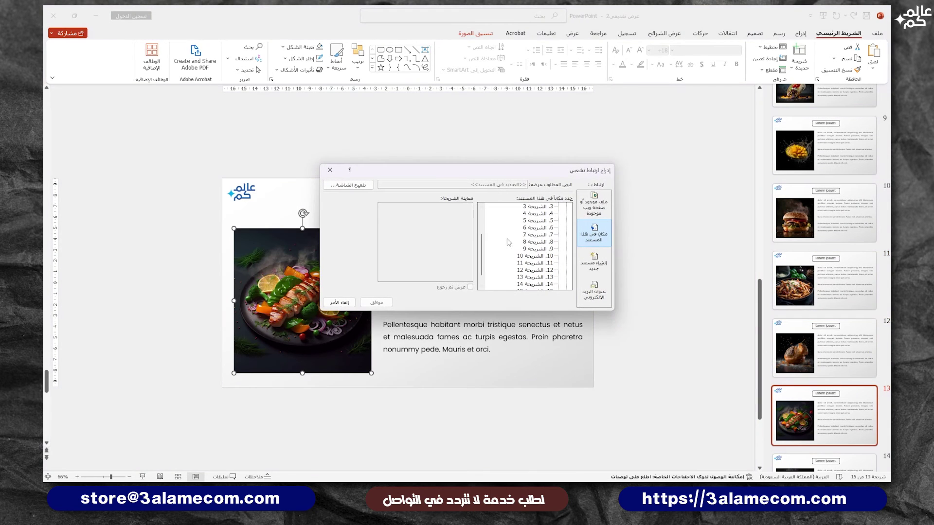
left_click(535, 235)
left_click(377, 303)
Step: Link the s'mores image on slide 14 back to a gallery slide
left_click(824, 462)
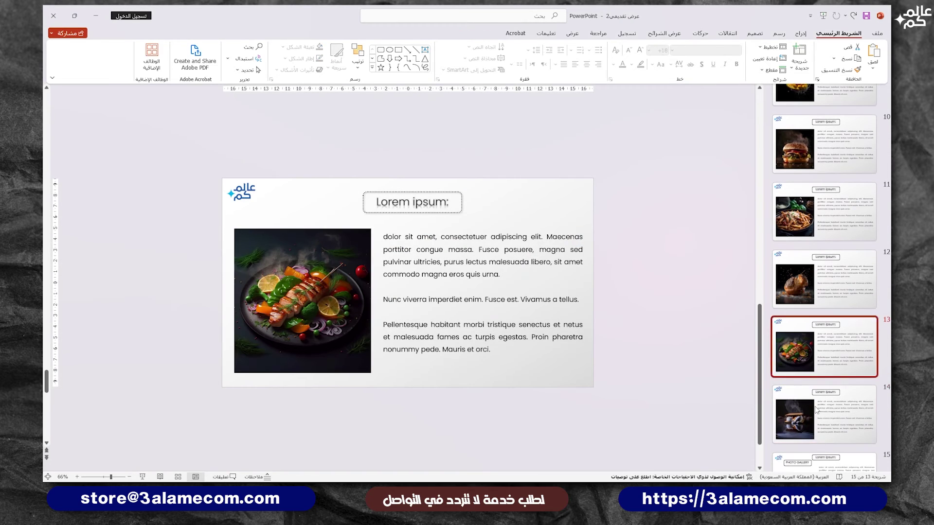
right_click(322, 287)
left_click(273, 359)
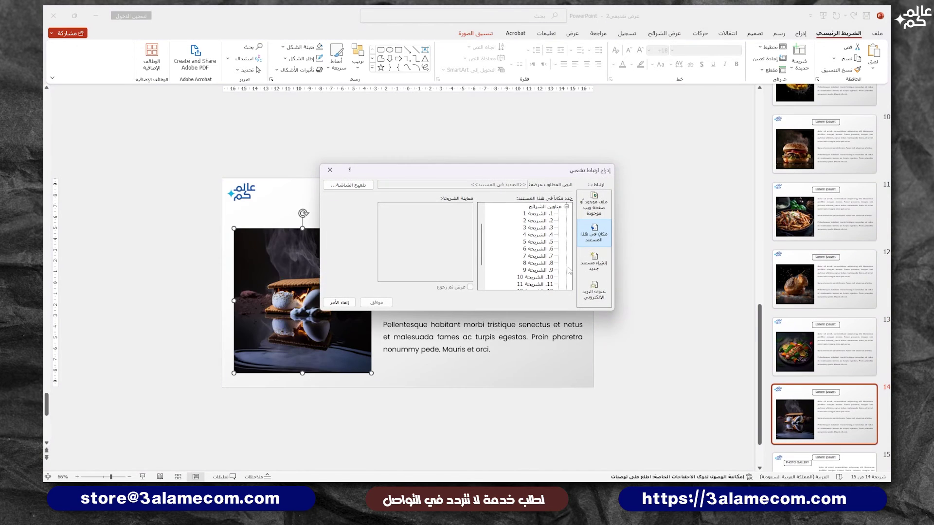
left_click(535, 263)
left_click(377, 303)
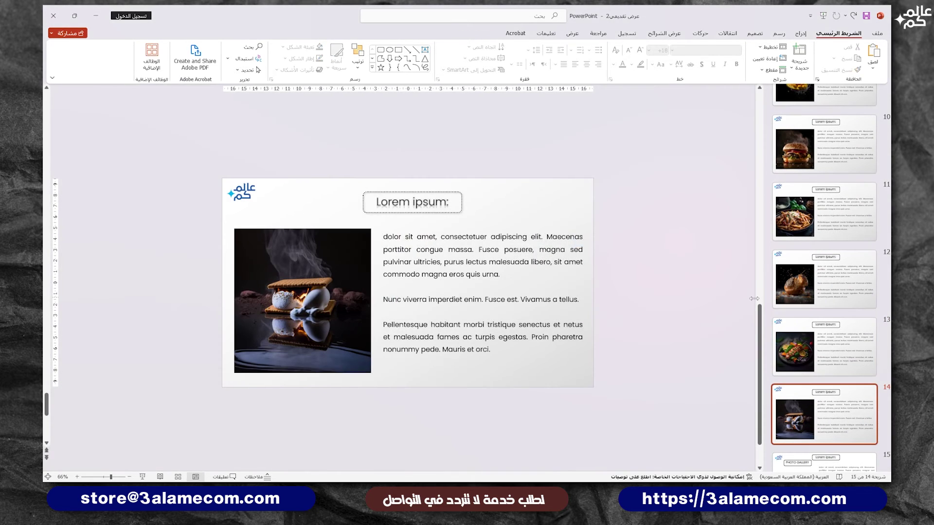
scroll(804, 317, "up", 3)
scroll(803, 317, "up", 10)
Step: On gallery slide 1, turn the mango, burger, pasta, bread, grilled dish and s'mores photos grayscale
left_click(824, 122)
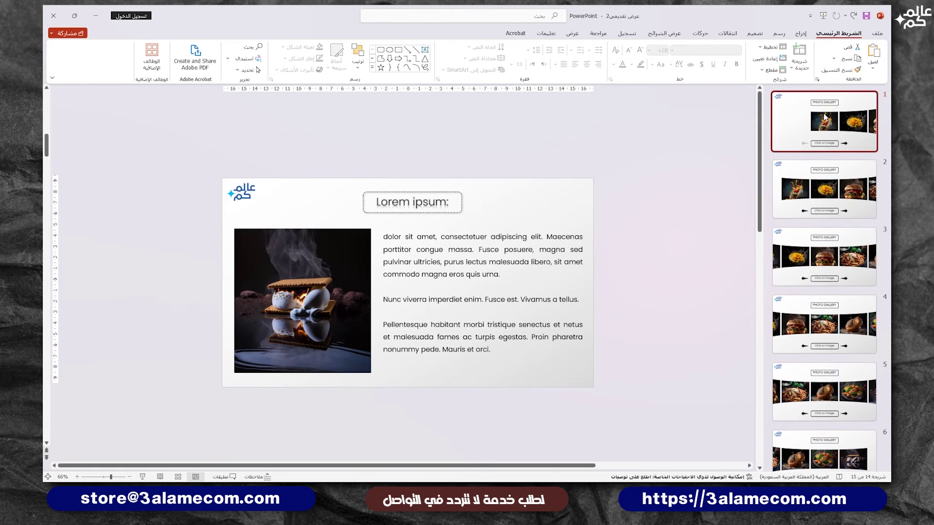
scroll(598, 177, "down", 3)
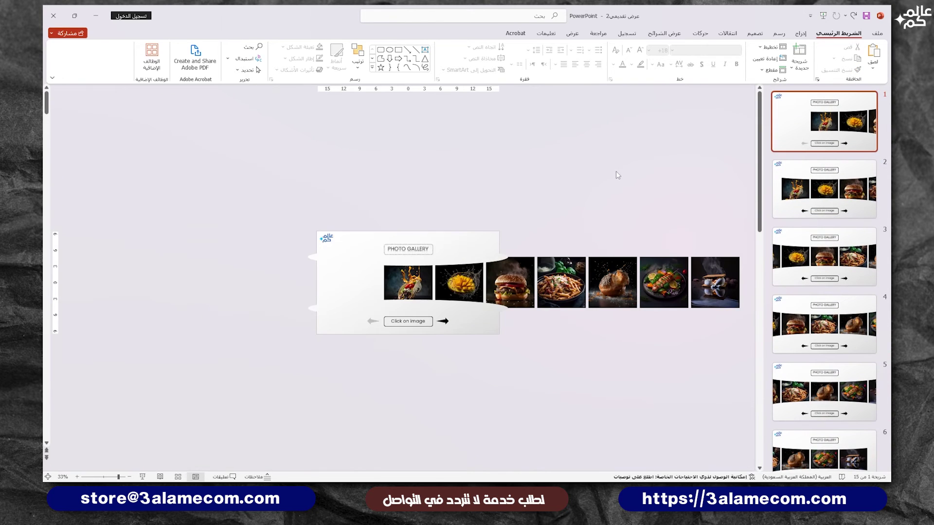
left_click(474, 282)
left_click(509, 284, "shift")
left_click(556, 278, "shift")
left_click(609, 287, "shift")
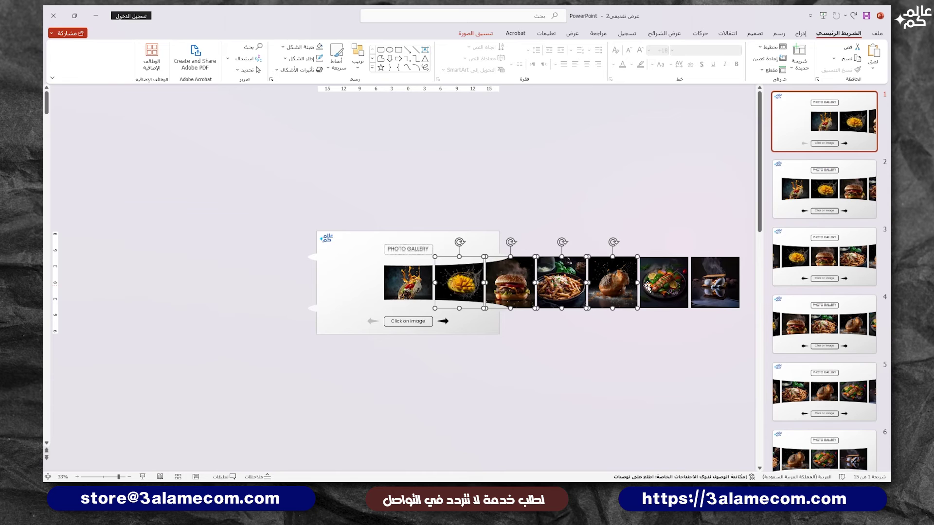
left_click(654, 287, "shift")
left_click(707, 283, "shift")
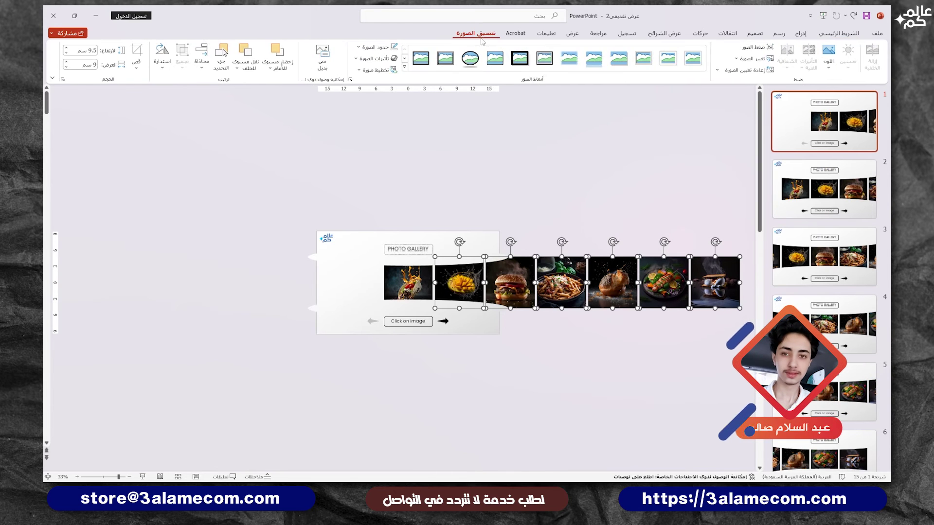
left_click(829, 54)
left_click(809, 164)
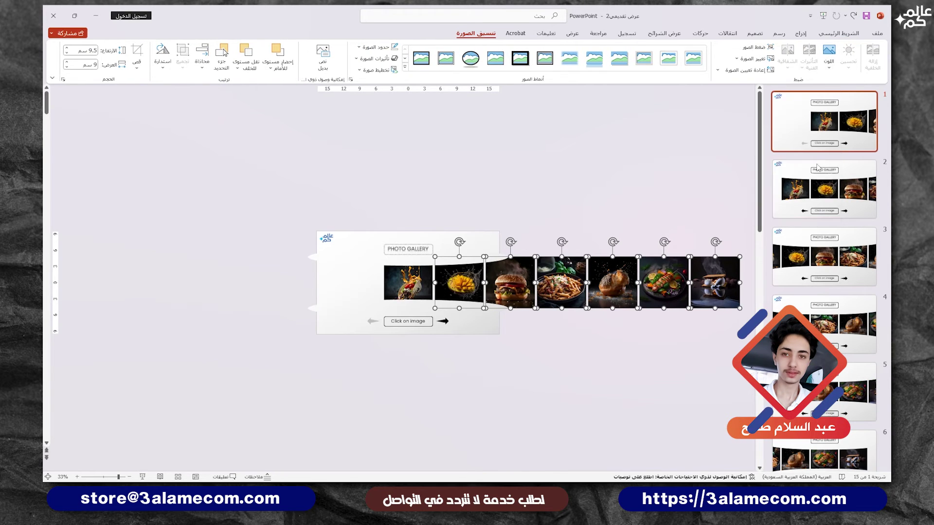
left_click(512, 194)
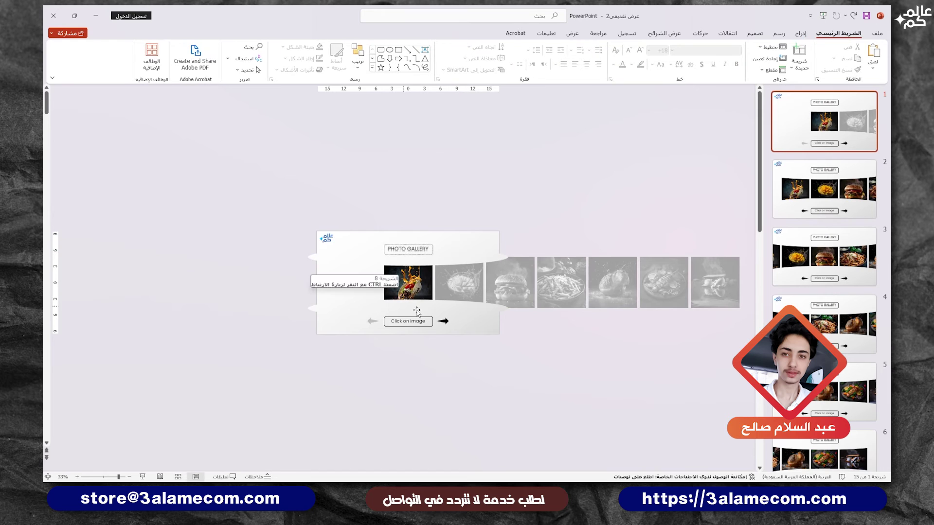
Step: On slide 2, make the six side photos grayscale, including burger, pasta, bread, grilled dish and s'mores
left_click(815, 197)
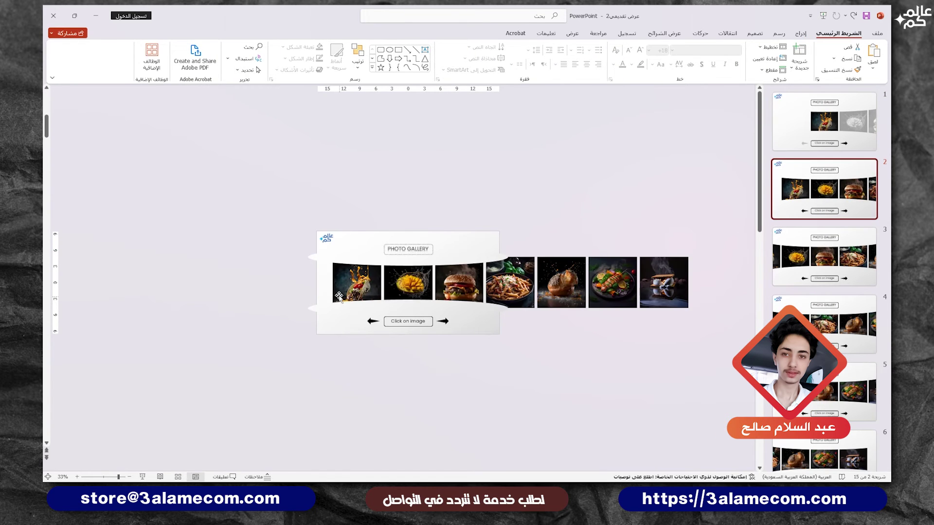
left_click(357, 282)
left_click(459, 282, "ctrl")
left_click(510, 283, "ctrl")
left_click(561, 287, "ctrl")
left_click(612, 282, "ctrl")
left_click(664, 282, "ctrl")
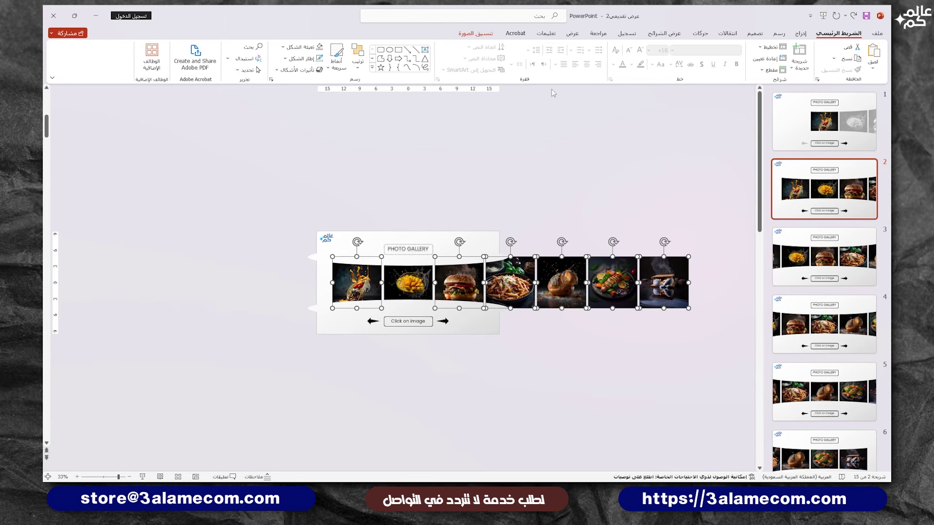
left_click(476, 33)
left_click(829, 61)
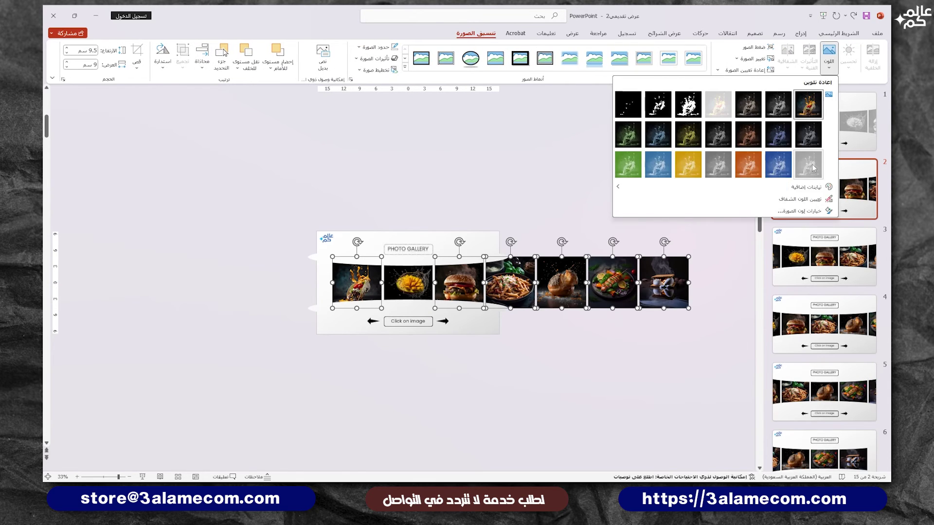
left_click(809, 164)
left_click(620, 165)
Step: On slide 3, recolor the seven side photos, including mango, pasta, bread, grilled dish and s'mores, to Grayscale
left_click(811, 258)
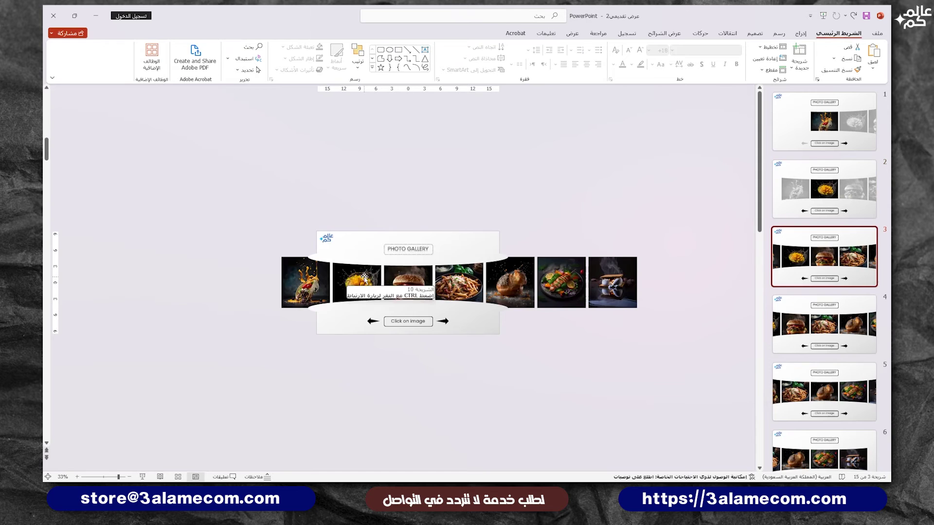
left_click(306, 282)
left_click(356, 283, "ctrl")
left_click(431, 290, "ctrl")
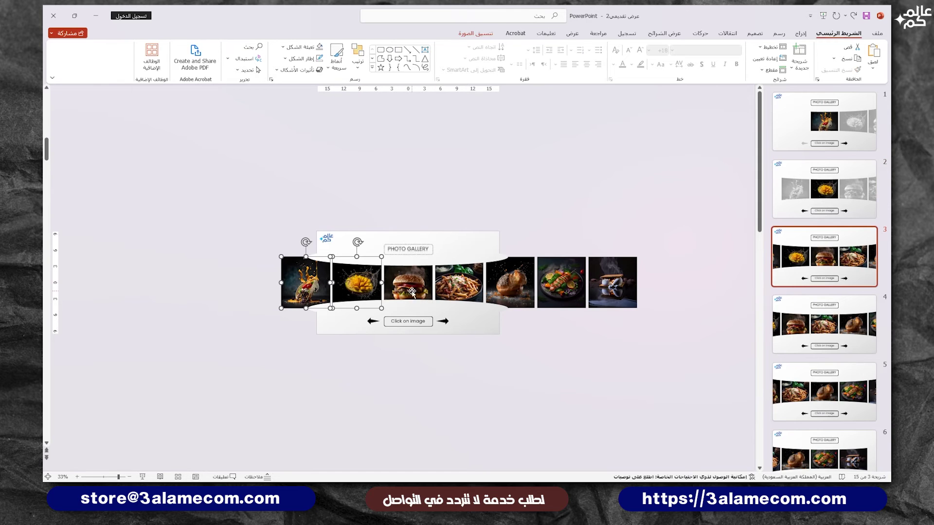
left_click(460, 286, "ctrl")
left_click(512, 275, "ctrl")
left_click(558, 276, "ctrl")
left_click(604, 277, "ctrl")
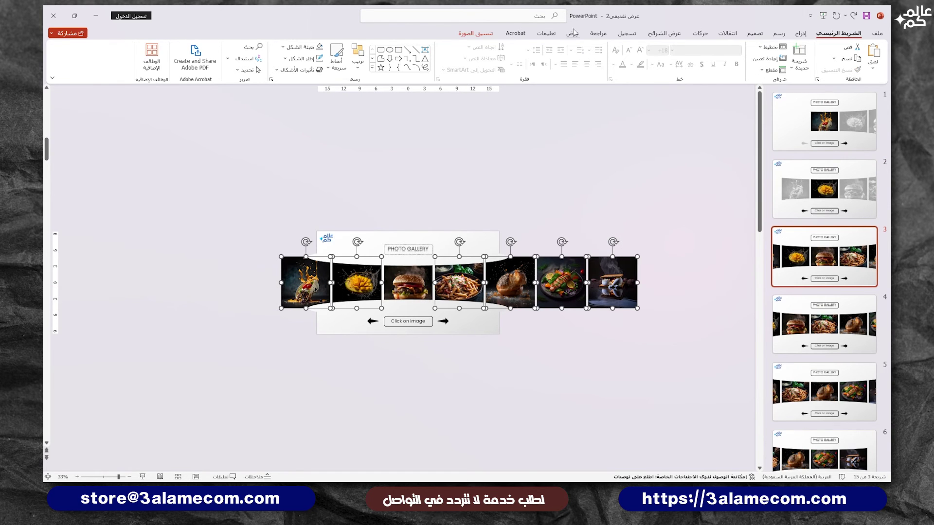
left_click(476, 33)
left_click(829, 56)
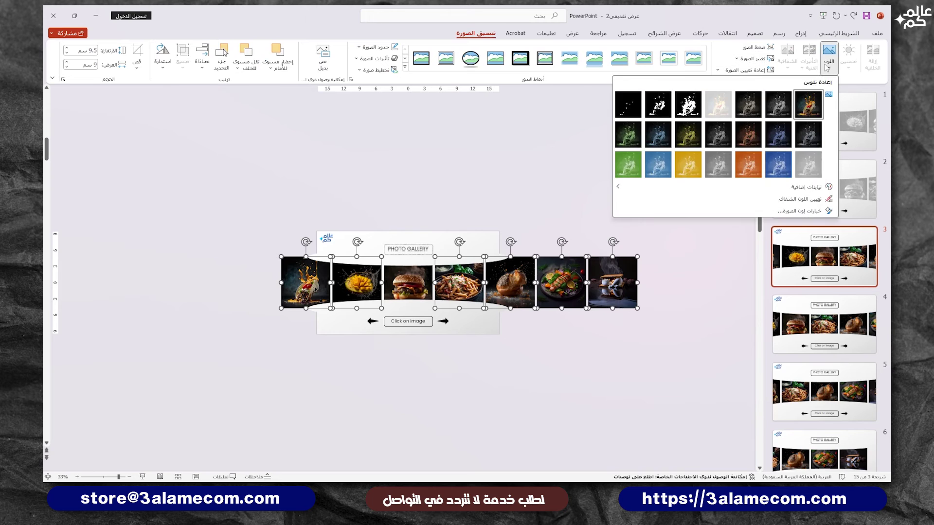
left_click(802, 173)
Step: On slide 4, make the side photos grayscale: the first image, mango, burger, bread, grilled dish, s'mores
key("Page_Down")
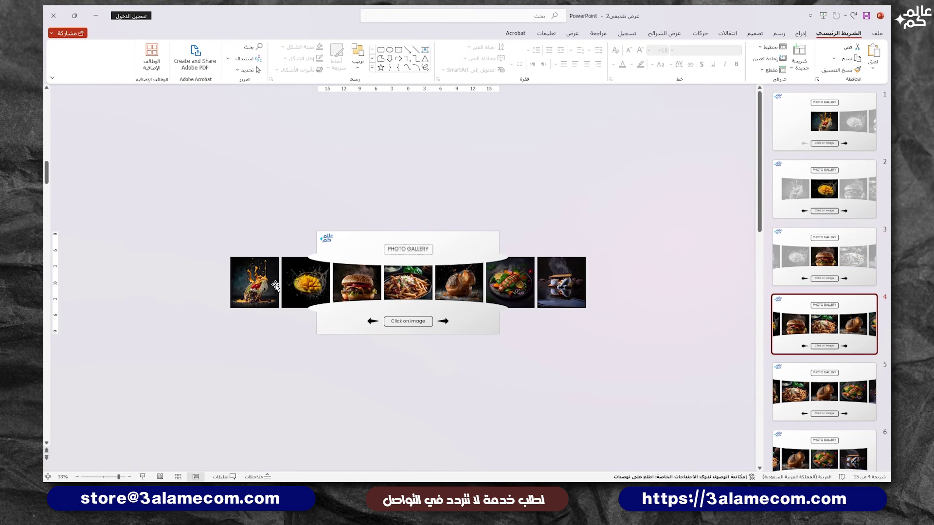
left_click(275, 286)
left_click(306, 287, "ctrl")
left_click(341, 289, "ctrl")
left_click(447, 290, "ctrl")
left_click(512, 290, "ctrl")
left_click(558, 289, "ctrl")
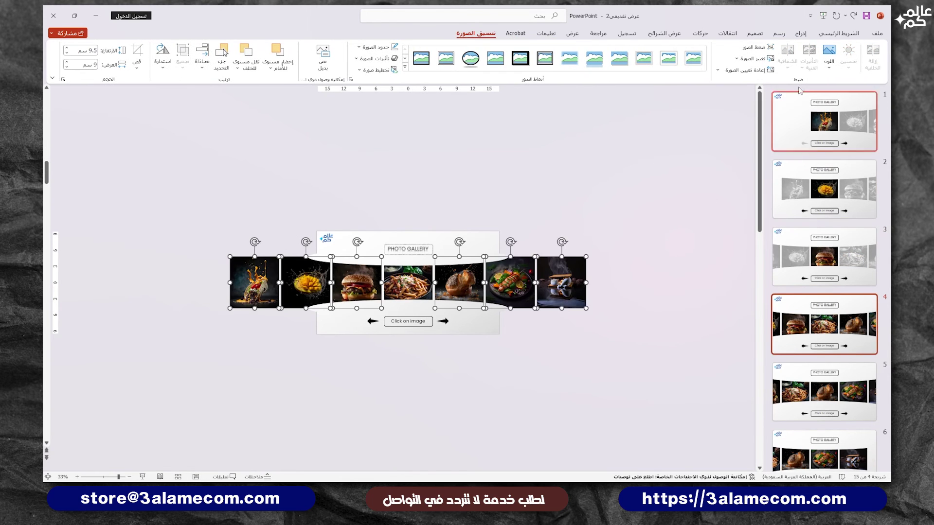
left_click(829, 56)
left_click(788, 102)
Step: On slide 5, make the side photos grayscale: the first image, mango, burger, pasta, grilled dish, s'mores
key("Page_Down")
left_click(204, 285)
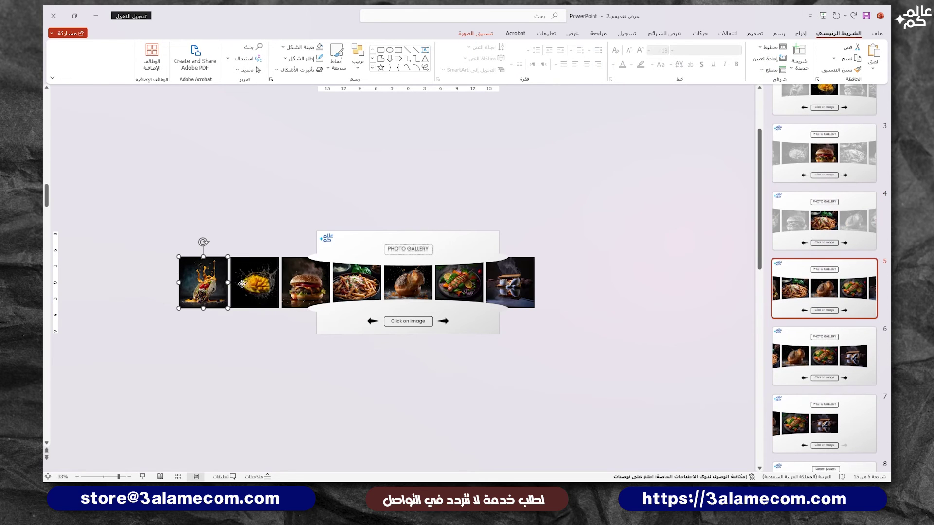
left_click(290, 284, "ctrl")
left_click(357, 284, "ctrl")
left_click(408, 284, "ctrl")
left_click(461, 284, "ctrl")
left_click(510, 289, "ctrl")
left_click(476, 33)
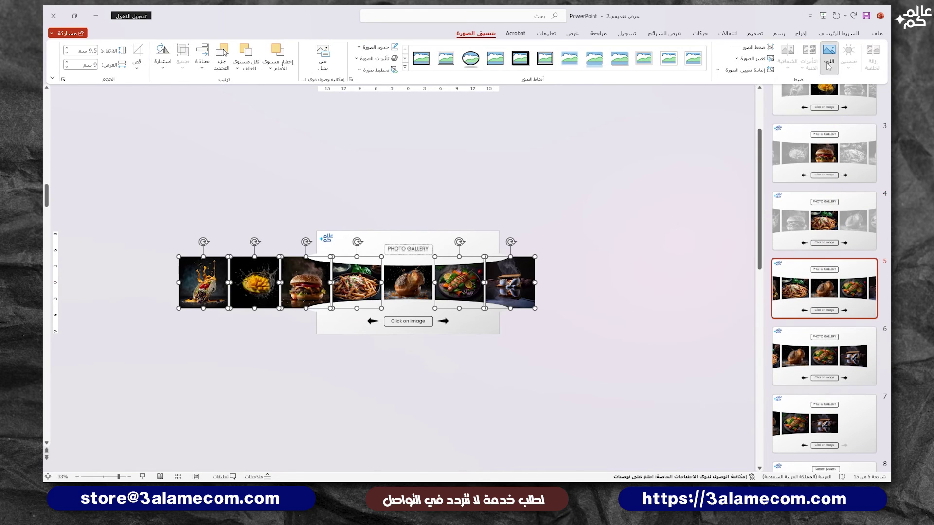
left_click(828, 56)
left_click(810, 163)
Step: On slide 6, make the side photos grayscale: the first image, mango, burger, pasta, bread, s'mores
key("Page_Down")
left_click(153, 282)
left_click(203, 282, "ctrl")
left_click(231, 281, "ctrl")
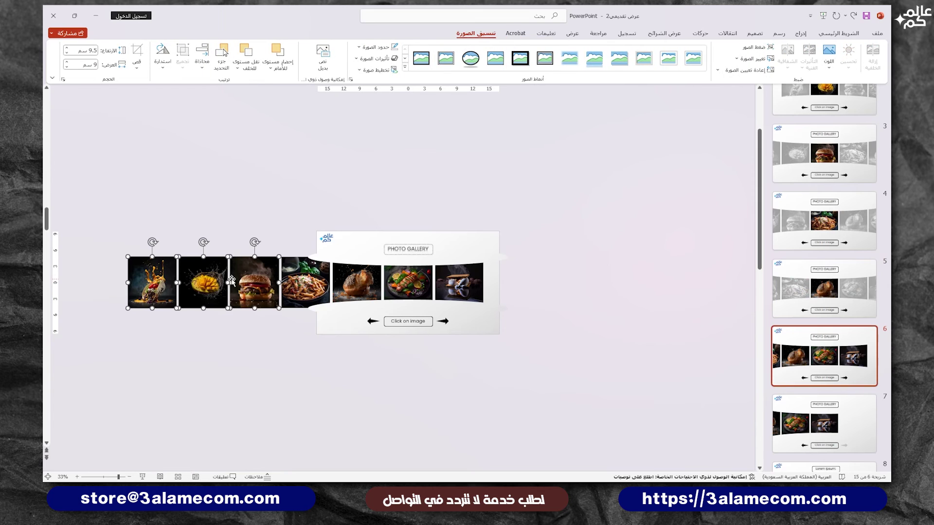
left_click(304, 281, "ctrl")
left_click(352, 286, "ctrl")
left_click(445, 285, "ctrl")
left_click(828, 56)
left_click(808, 164)
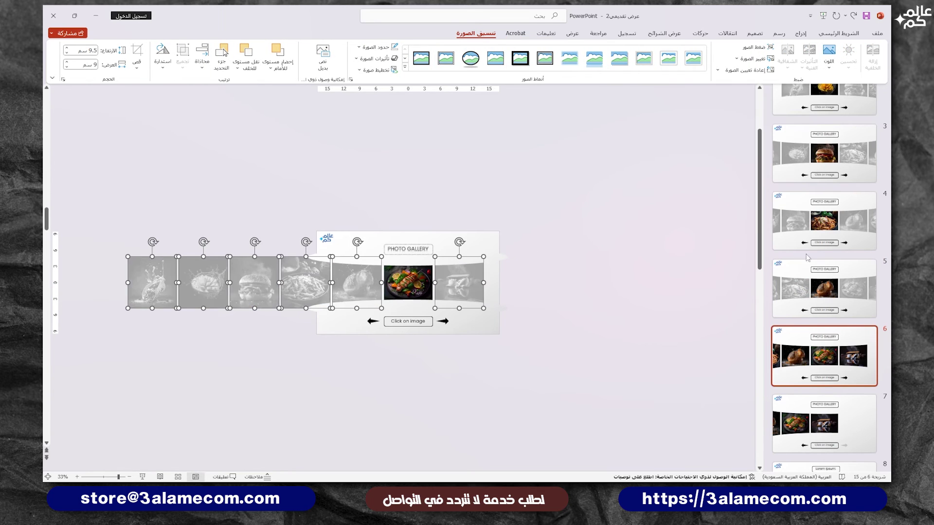
Step: Grayscale the first image, mango, burger, pasta and bread on the last slide, then return to slide 1
key("Page_Down")
left_click(357, 283)
left_click(306, 282, "ctrl")
left_click(254, 282, "ctrl")
left_click(204, 282, "ctrl")
left_click(124, 283, "ctrl")
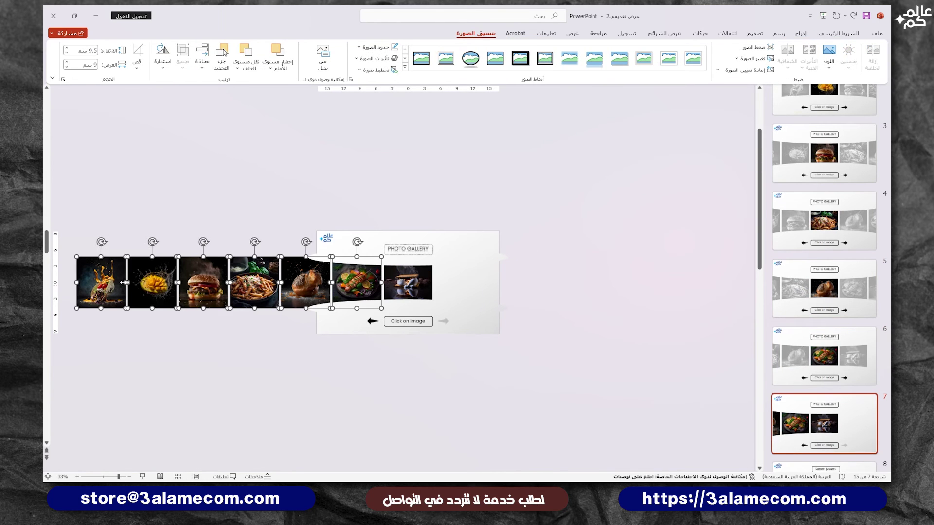
left_click(829, 56)
left_click(808, 164)
scroll(819, 330, "up", 1)
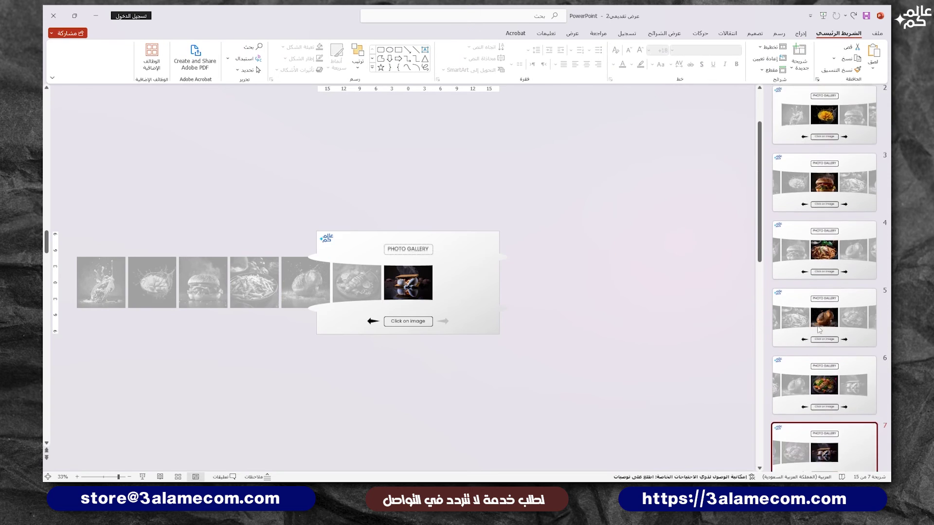
key("Up")
key("Up")
key("Up")
key("Up")
key("Up")
key("Up")
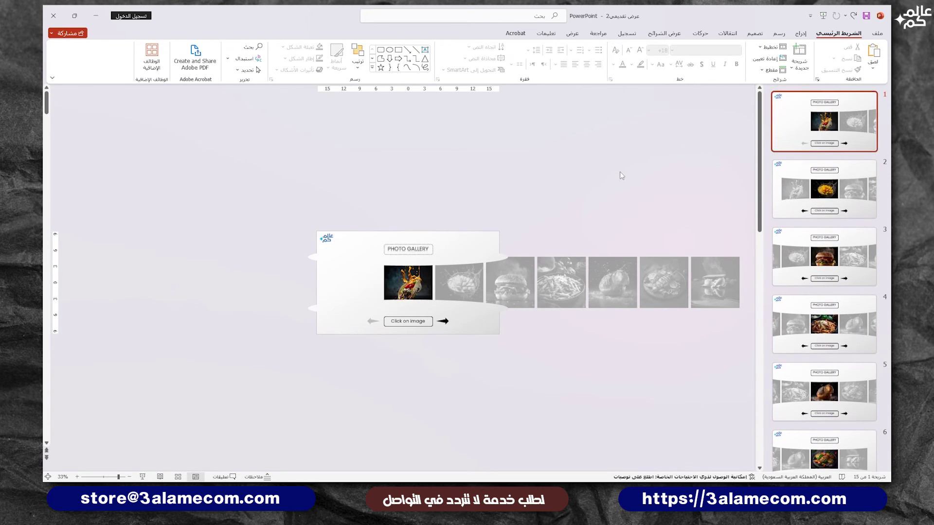
Step: Apply a 1-second Morph transition to slide 1 and then to every slide in the deck
left_click(728, 33)
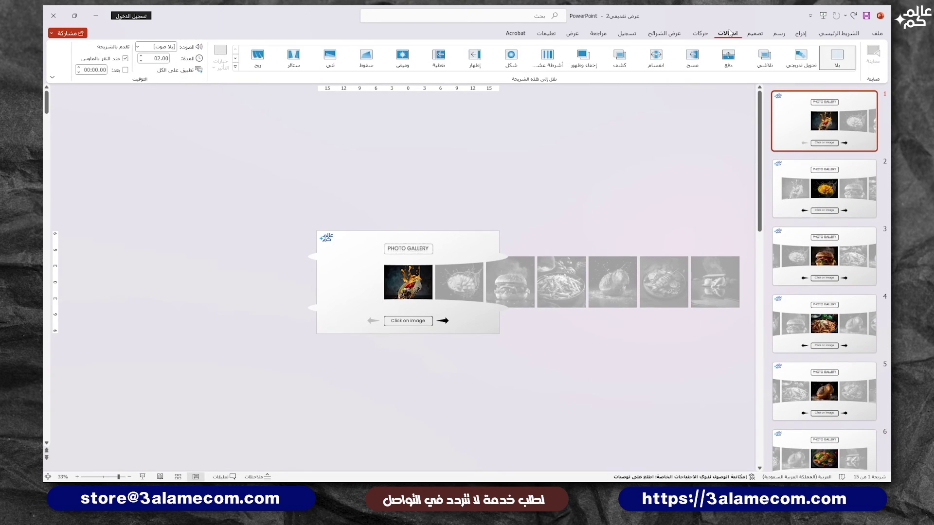
left_click(797, 61)
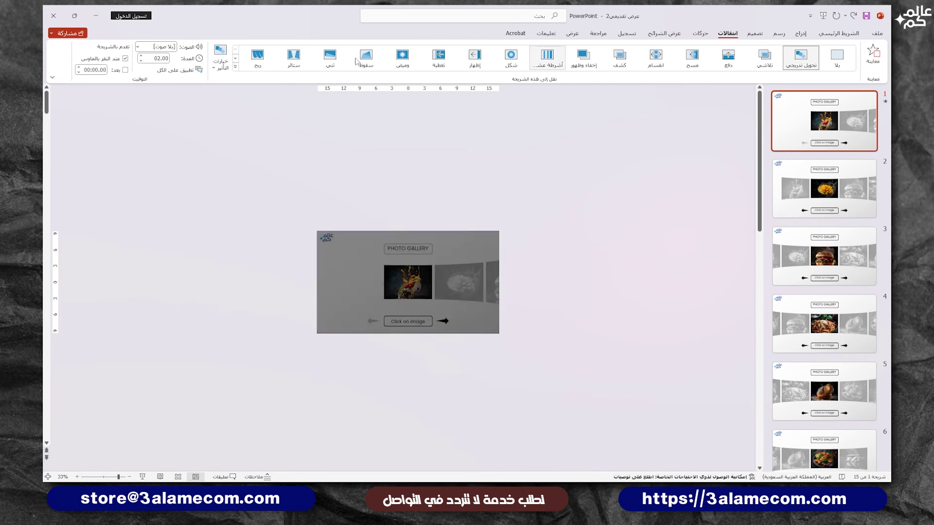
left_click(141, 61)
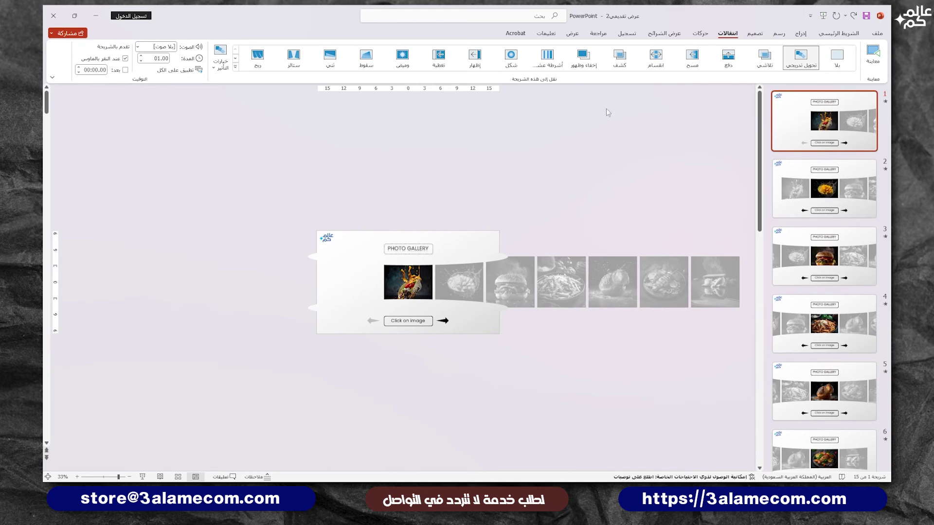
left_click(666, 33)
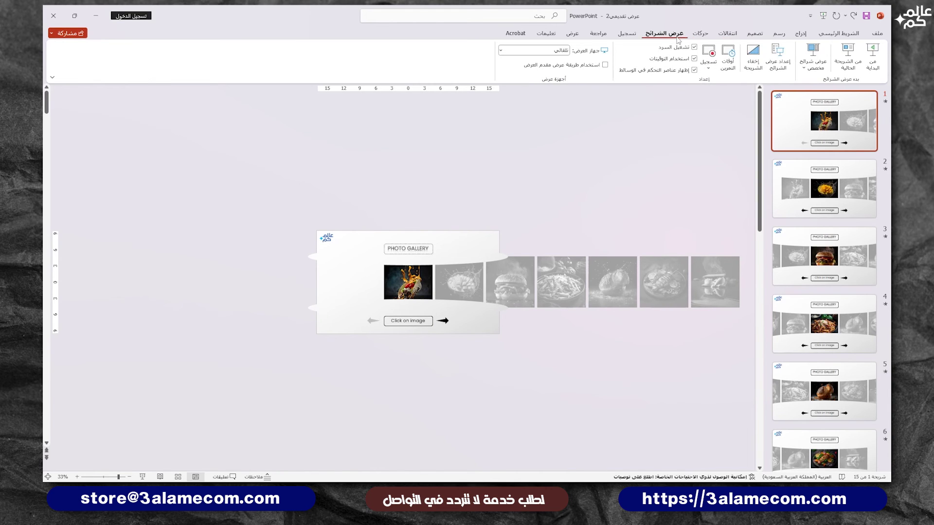
Step: Set the show type to Browsed at a kiosk (full screen) and start the slideshow from slide 1
left_click(785, 61)
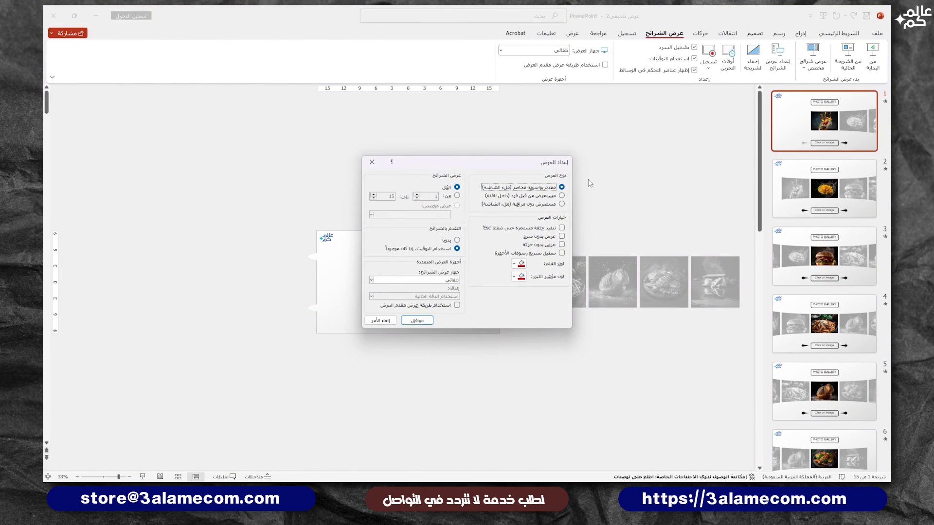
left_click(537, 205)
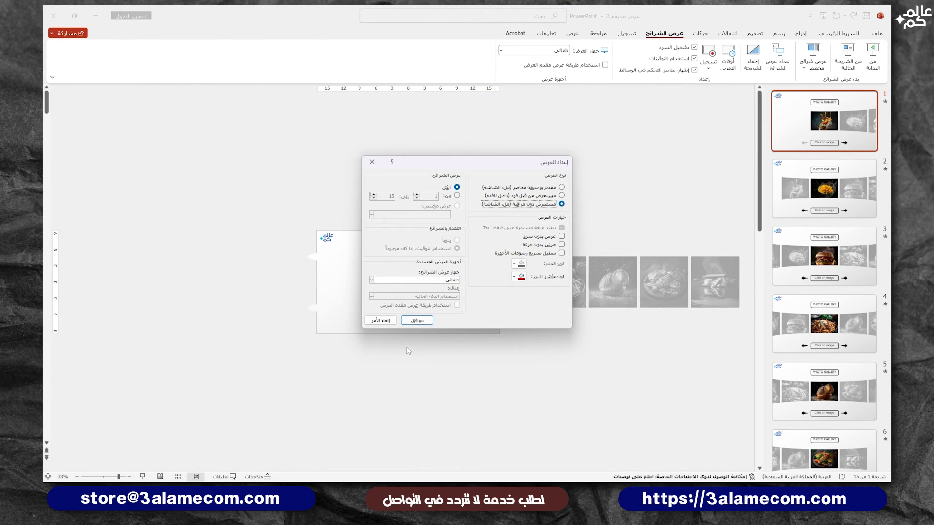
left_click(417, 321)
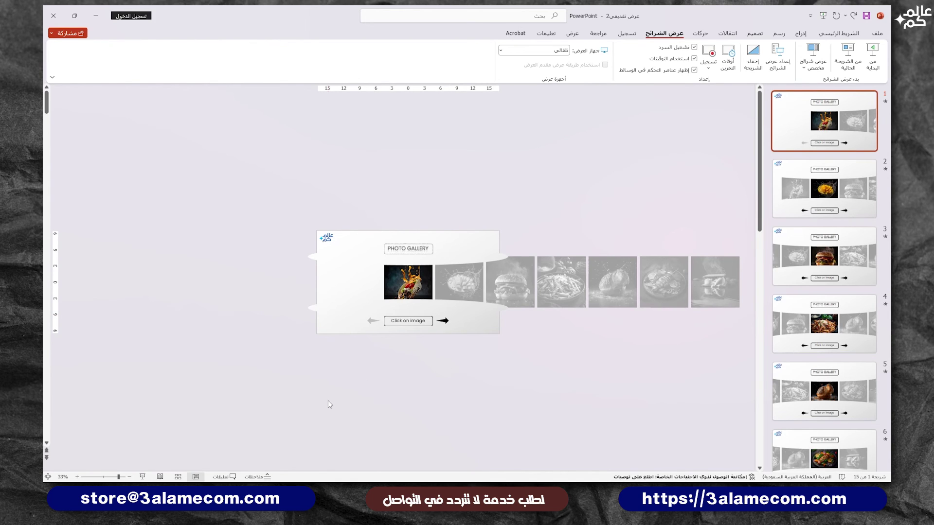
left_click(145, 477)
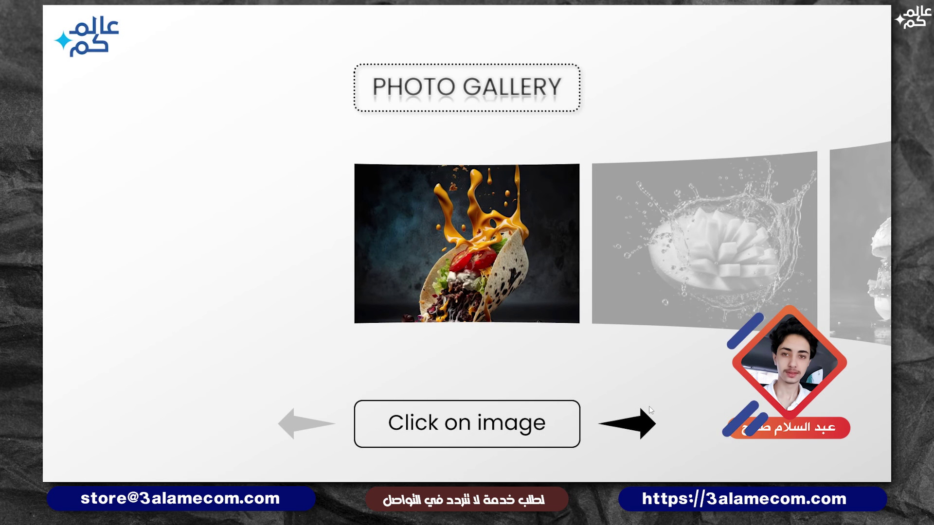
Step: Open the taco and burger detail slides from the gallery, returning to the gallery after each
left_click(487, 264)
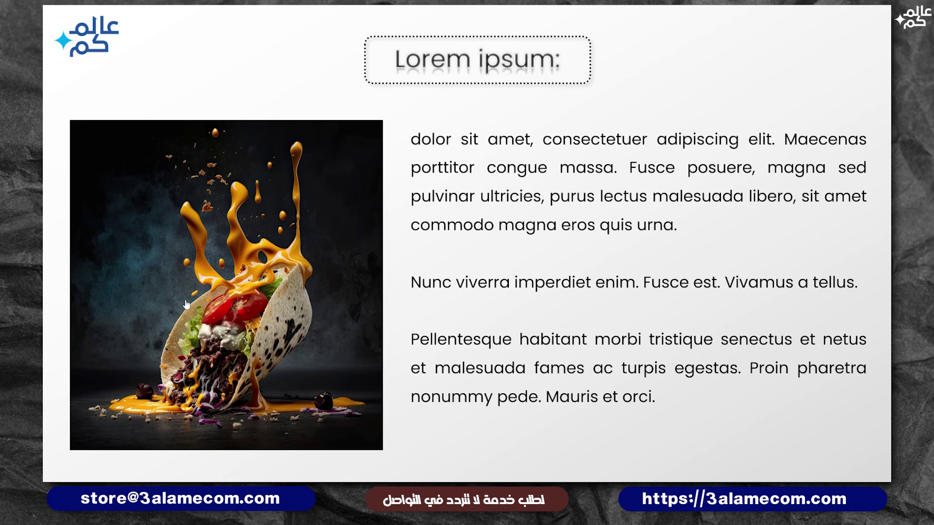
left_click(352, 283)
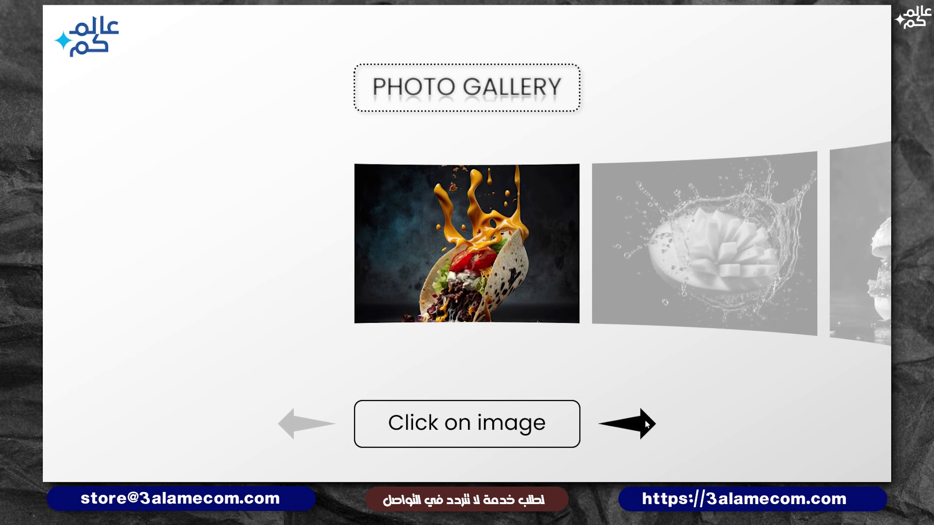
left_click(647, 425)
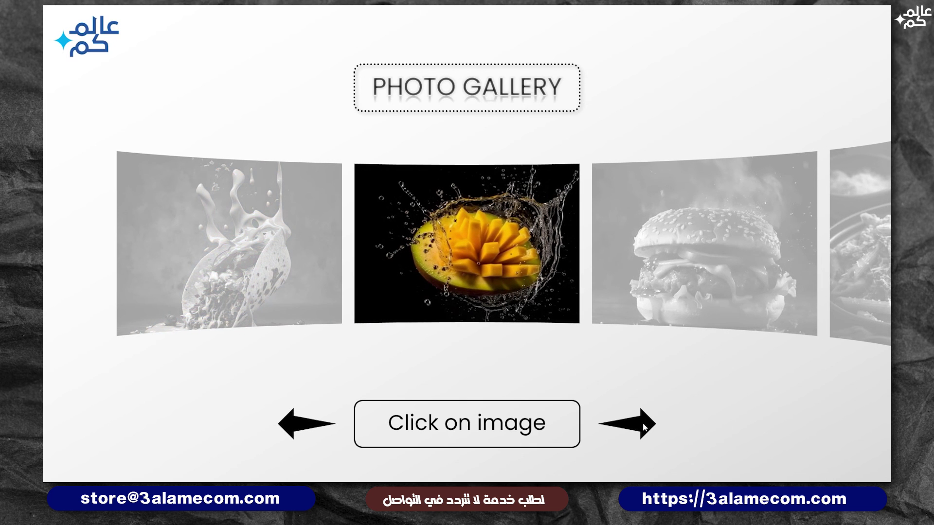
left_click(645, 427)
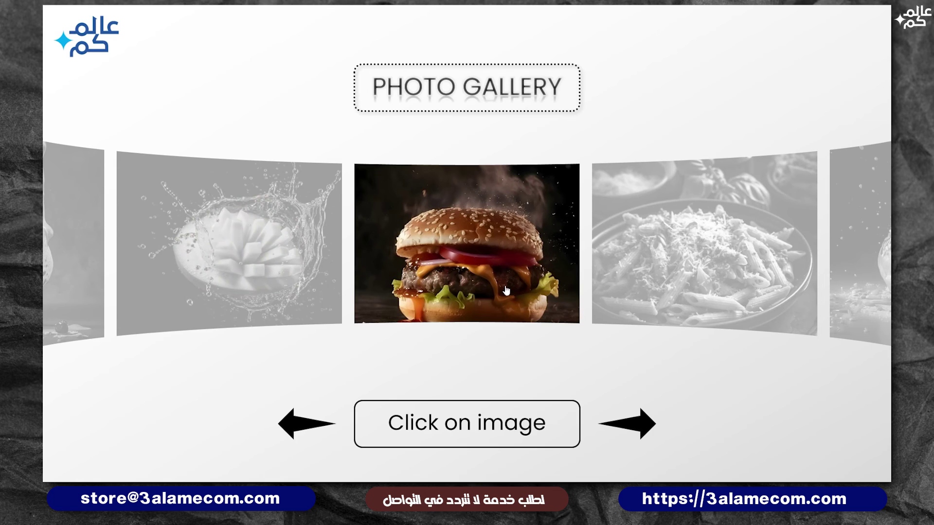
left_click(506, 290)
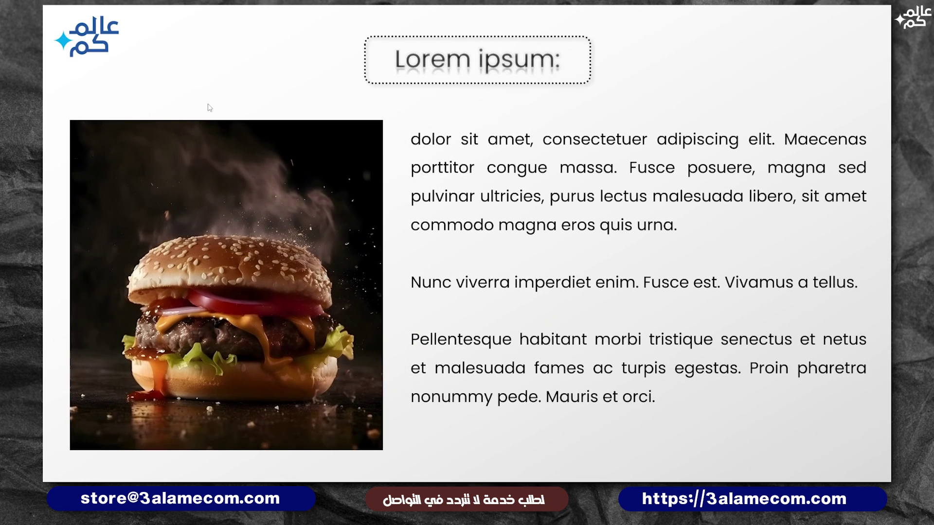
left_click(245, 232)
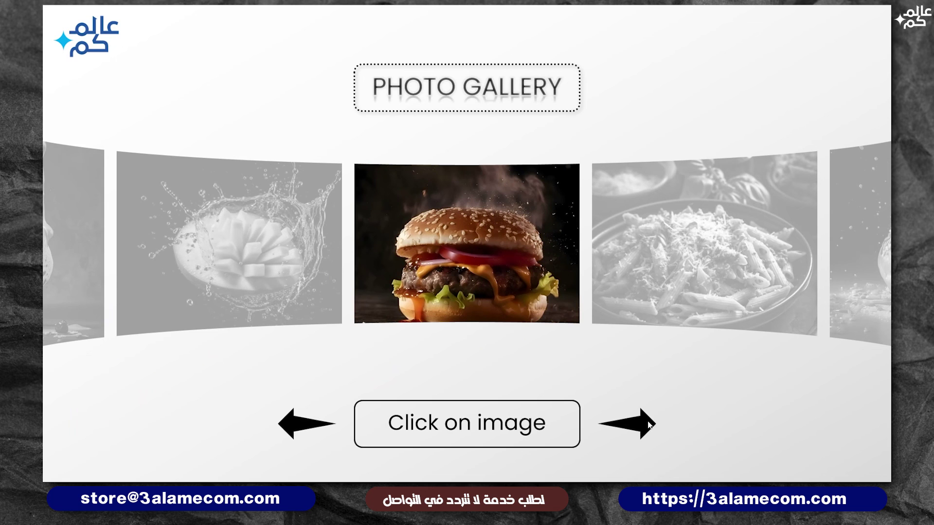
Step: Browse the carousel both ways, open the grilled salmon detail slide, then step back to the pasta
left_click(649, 424)
left_click(292, 426)
left_click(287, 428)
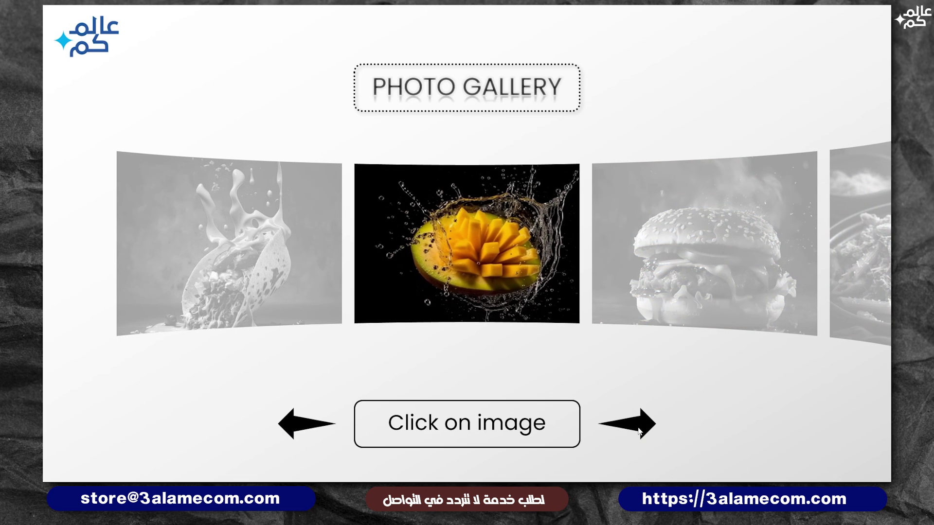
left_click(638, 430)
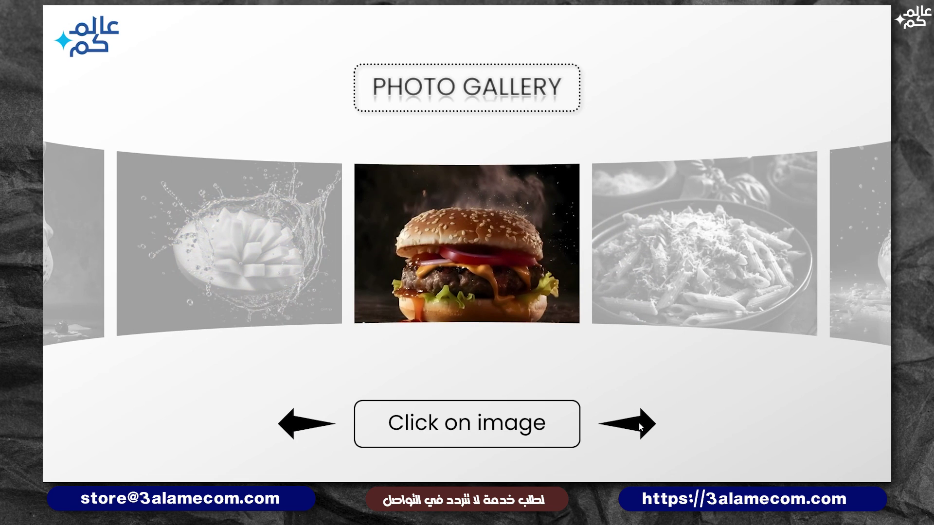
left_click(640, 428)
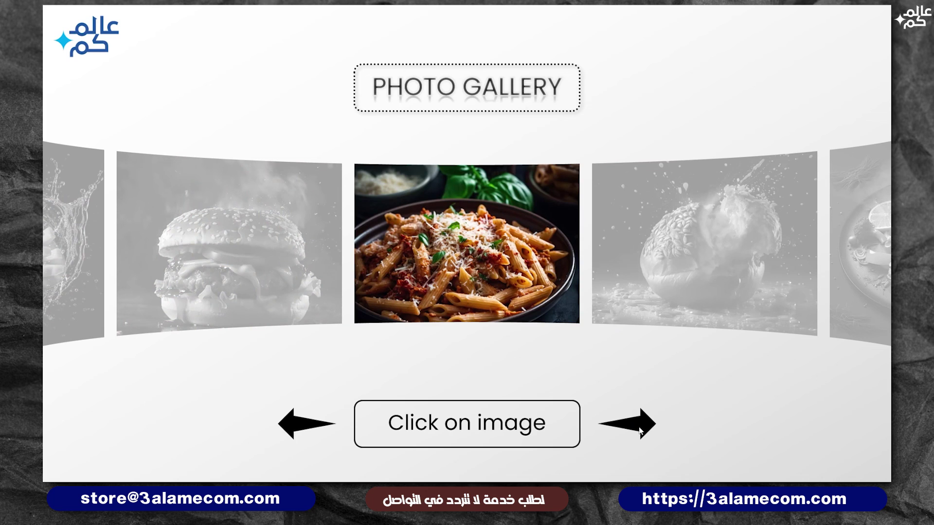
left_click(640, 430)
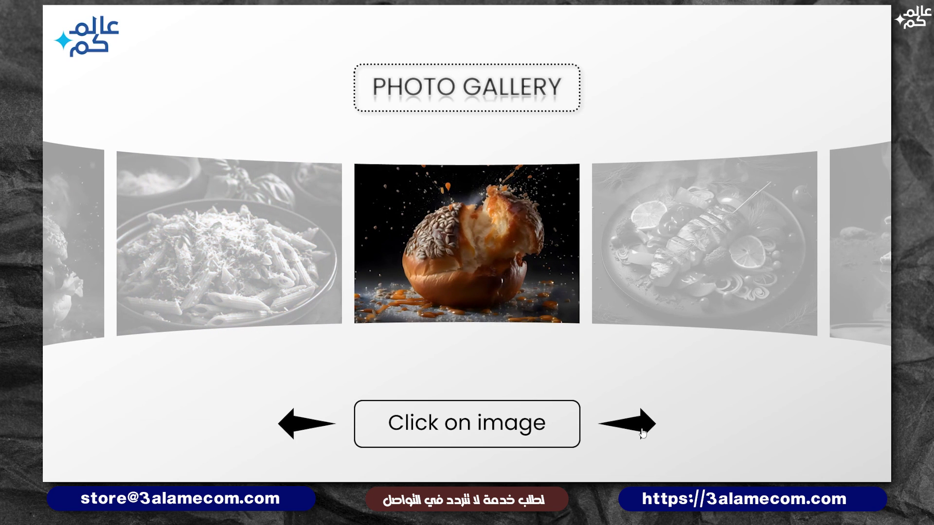
left_click(643, 432)
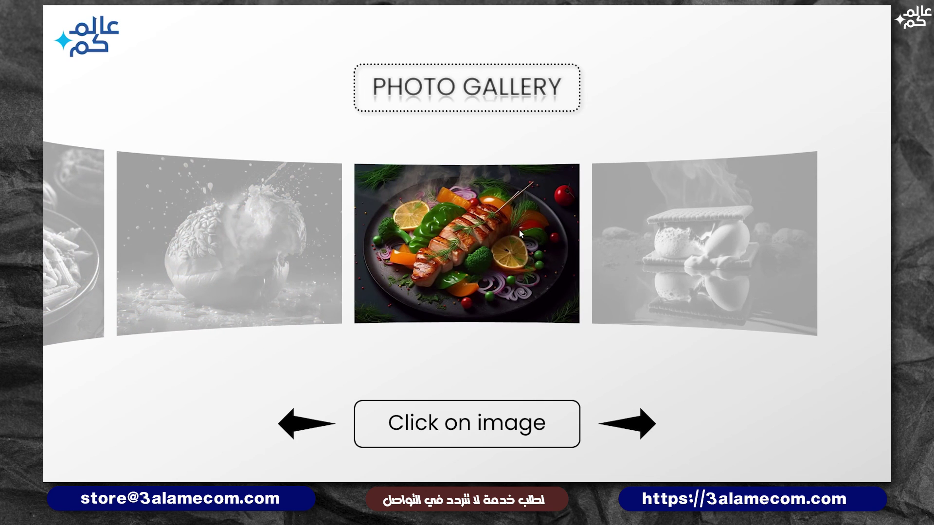
left_click(520, 233)
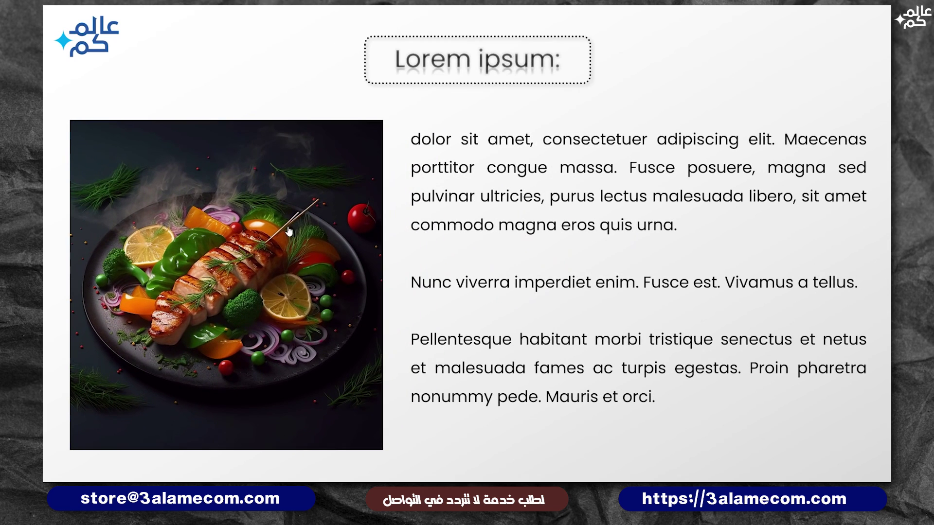
left_click(287, 201)
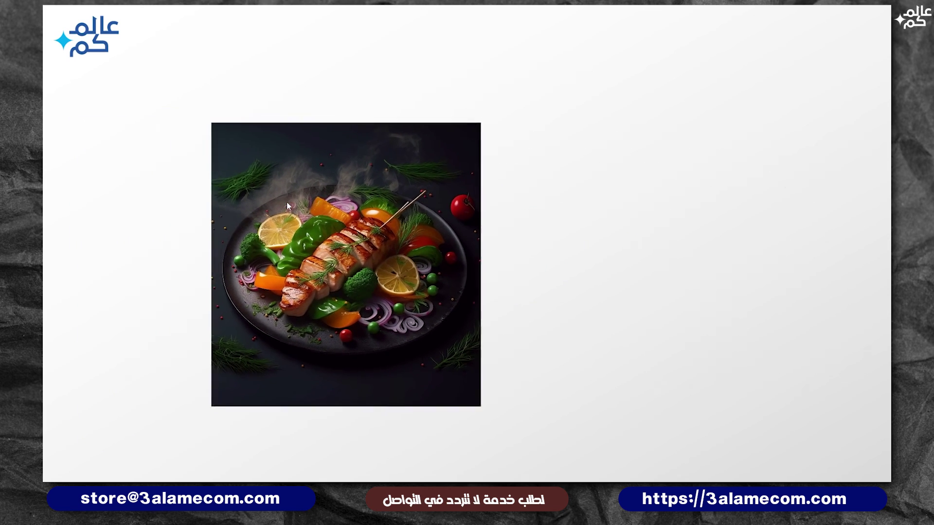
left_click(291, 422)
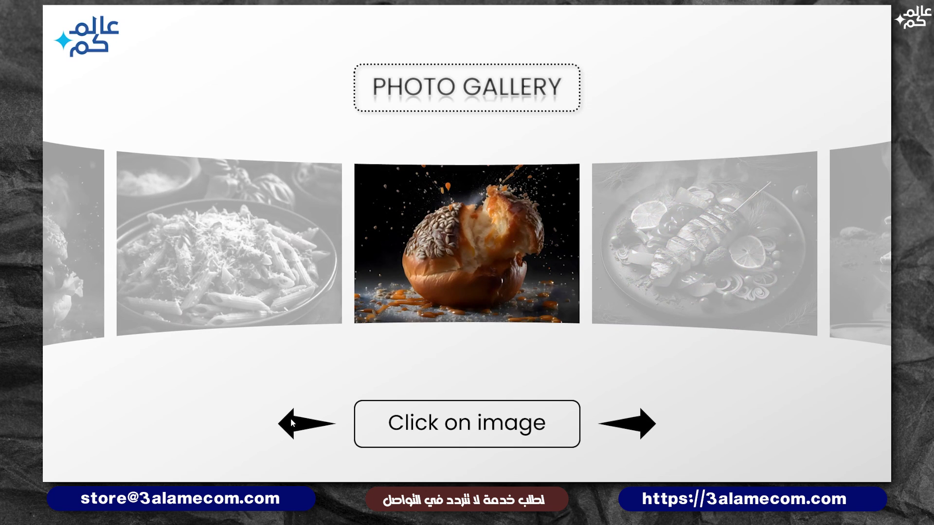
left_click(292, 423)
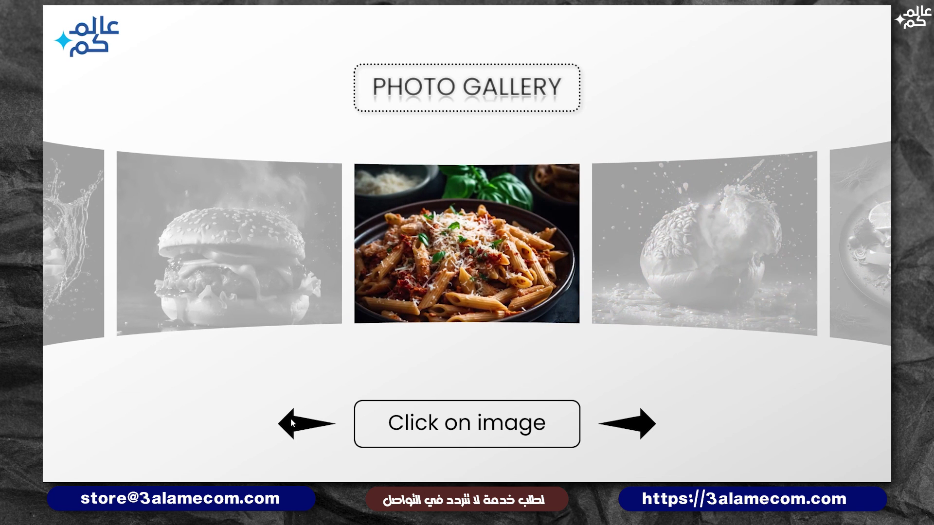